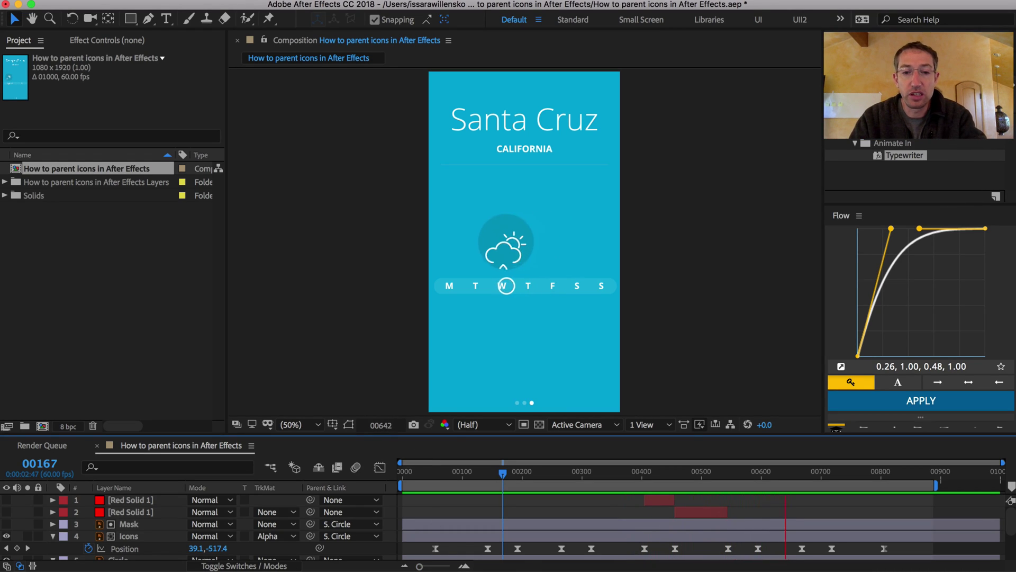
Step: Preview the animation to the rainy W day and enlarge the timeline to show the Red Solid layers' keyframes
{"action": "key", "text": "space"}
{"action": "left_click_drag", "start_coordinate": [531, 434], "coordinate": [531, 330]}
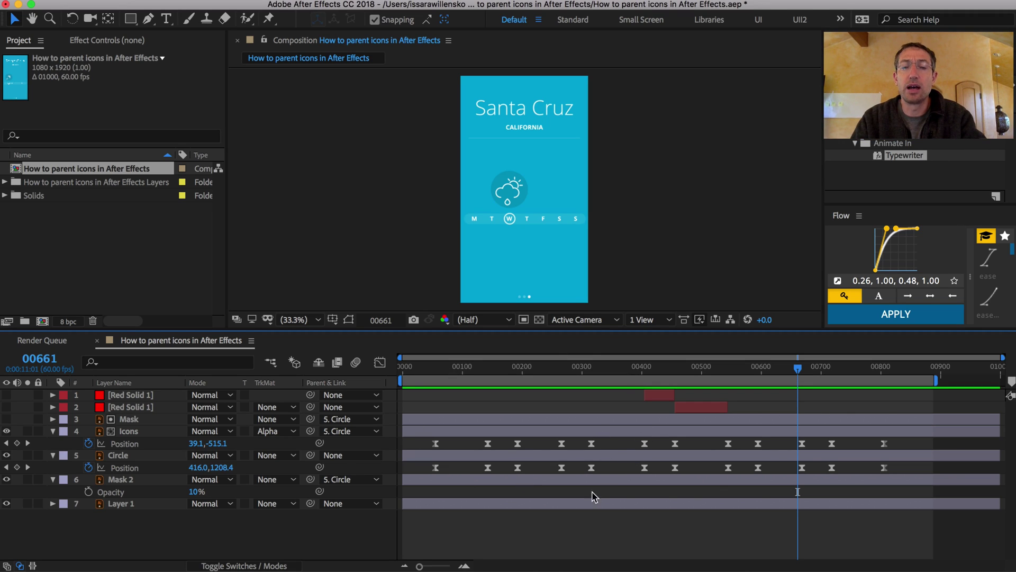
{"action": "left_click", "coordinate": [659, 398]}
{"action": "left_click", "coordinate": [690, 406]}
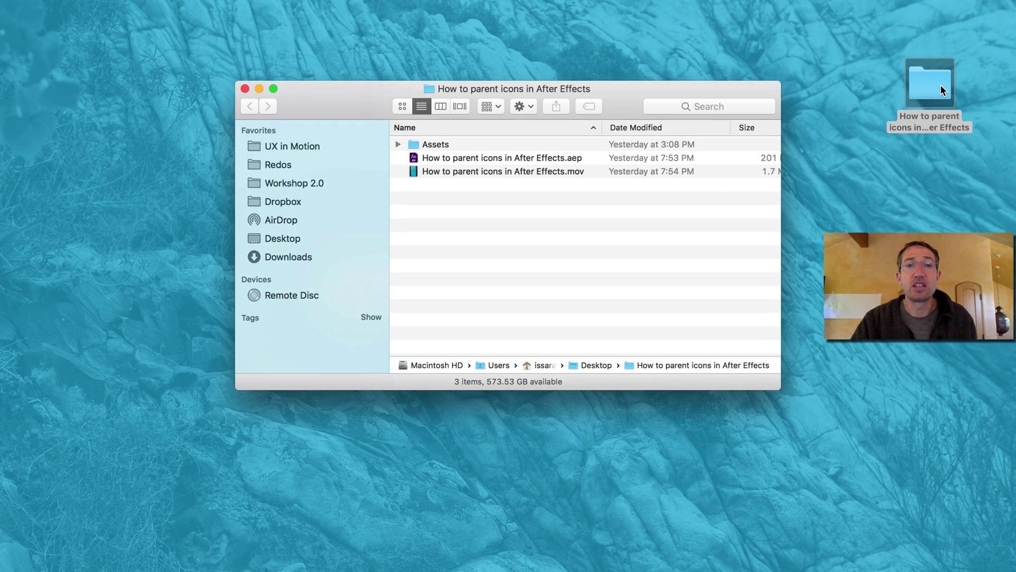
Step: Browse the tutorial folder in Finder and expand Assets to reveal the Illustrator file
{"action": "key", "text": "Down"}
{"action": "key", "text": "Down"}
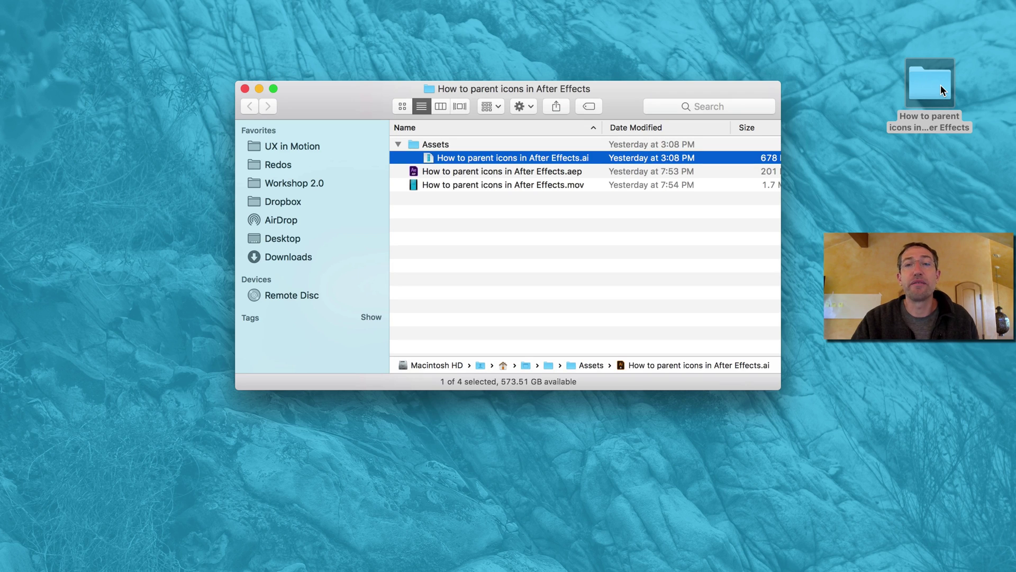
{"action": "key", "text": "Up"}
{"action": "key", "text": "Down"}
{"action": "key", "text": "Down"}
{"action": "key", "text": "Down"}
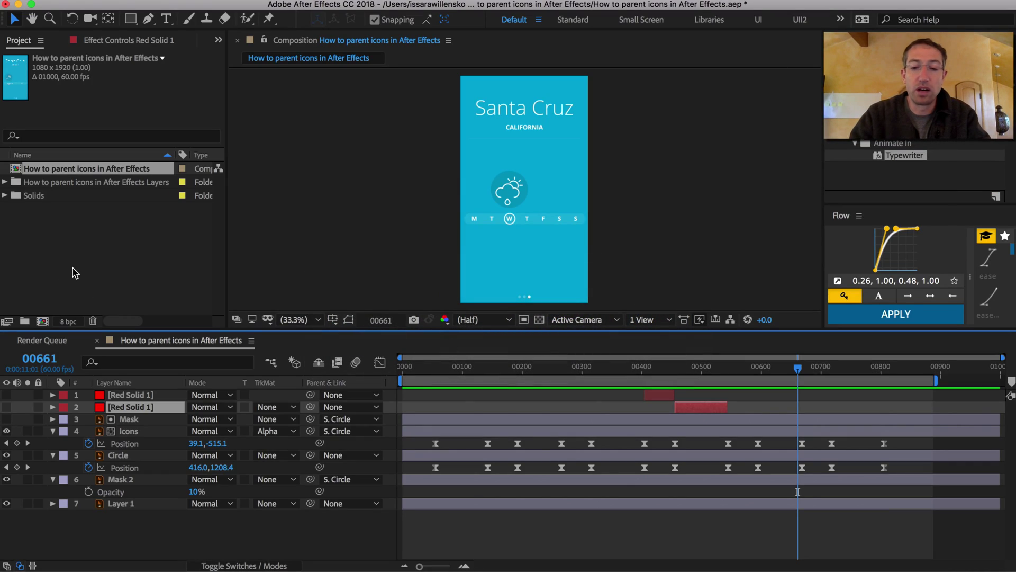
Step: Close the weather-app project with Don't Save, leaving an empty Untitled Project
{"action": "key", "text": "super+o"}
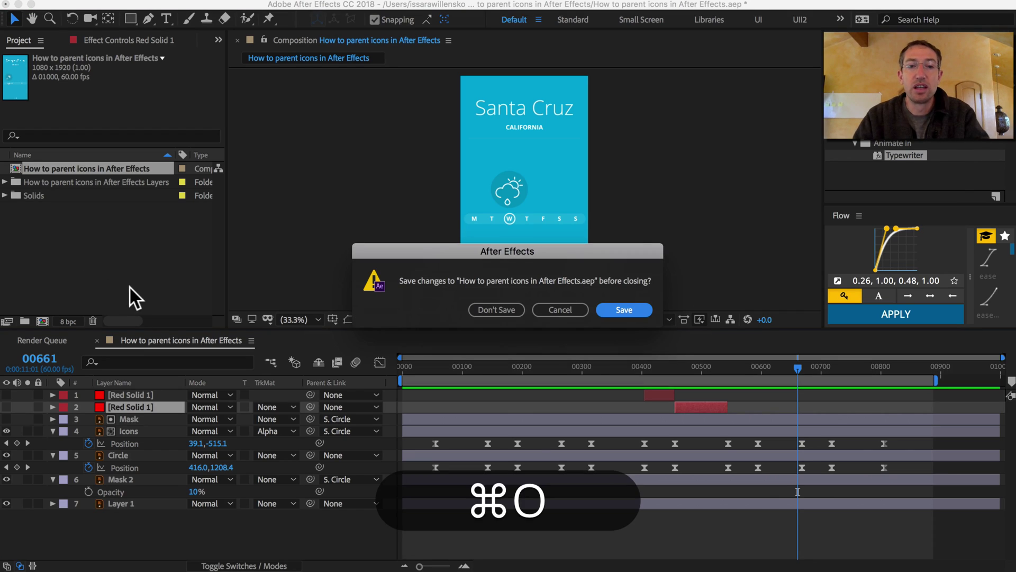
{"action": "left_click", "coordinate": [496, 310]}
{"action": "key", "text": "Escape"}
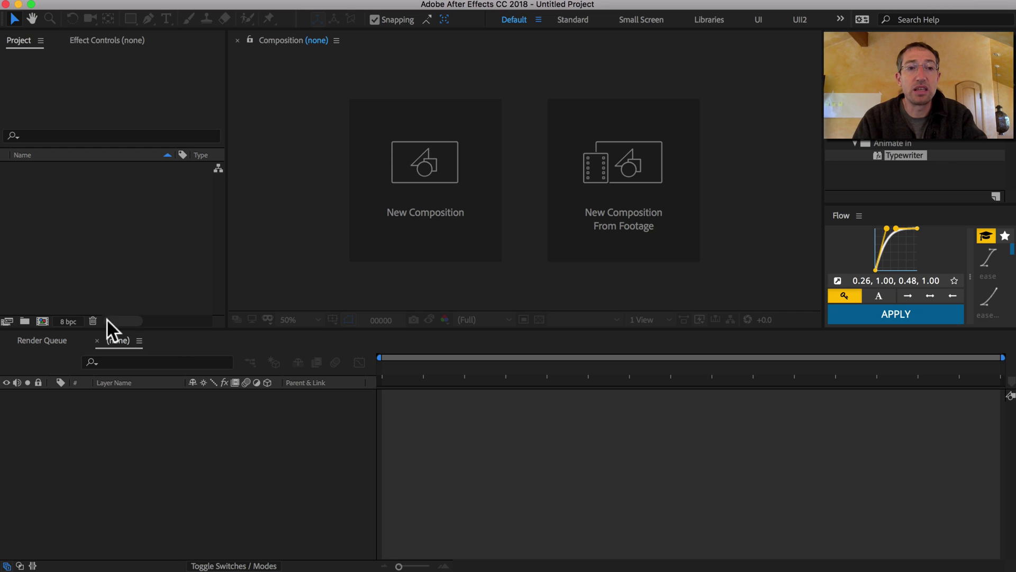
Step: Drag the weather .ai file from Finder into the Project panel and import it as a Composition
{"action": "key", "text": "super+Tab"}
{"action": "key", "text": "shift+super+d"}
{"action": "left_click", "coordinate": [335, 227]}
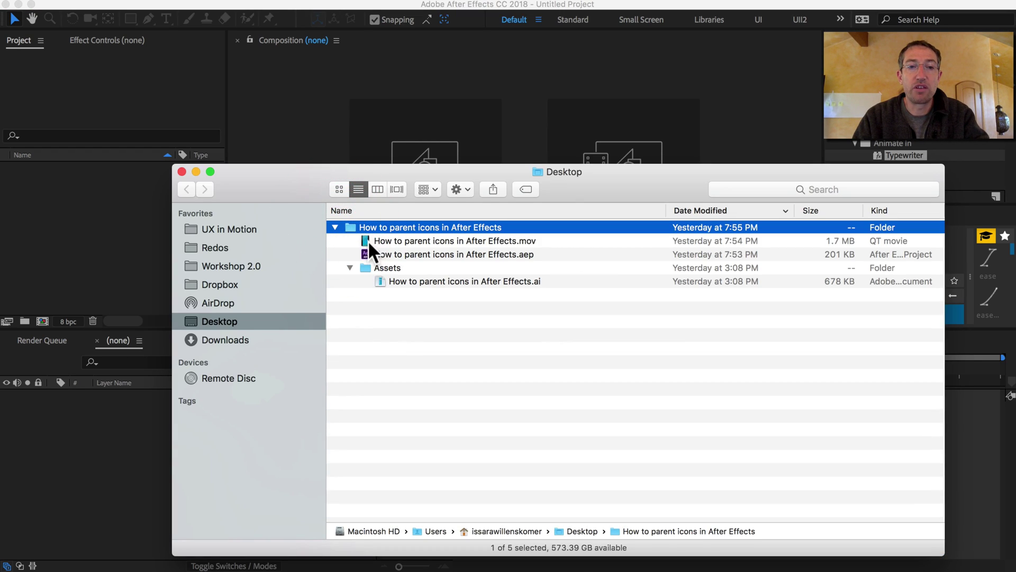
{"action": "left_click_drag", "start_coordinate": [405, 281], "coordinate": [71, 247]}
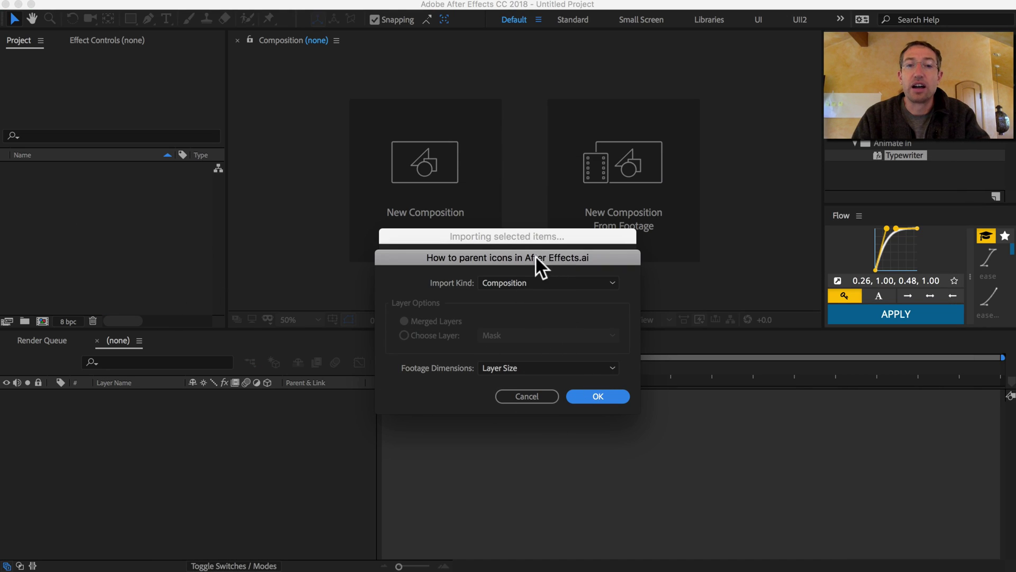
{"action": "left_click", "coordinate": [612, 397]}
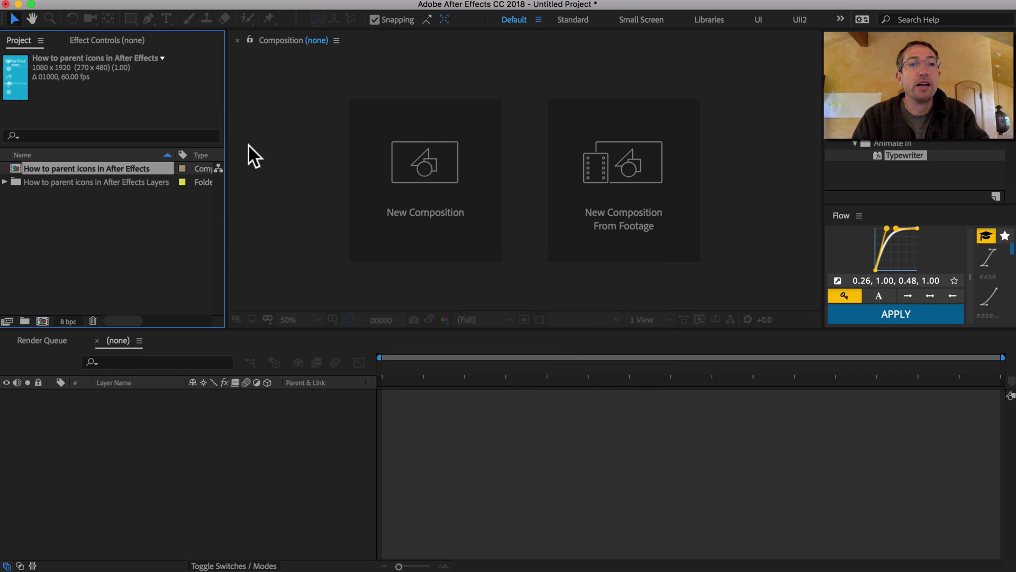
Step: Open and cancel the Import File chooser, then look over the import menu without choosing anything
{"action": "double_click", "coordinate": [98, 239]}
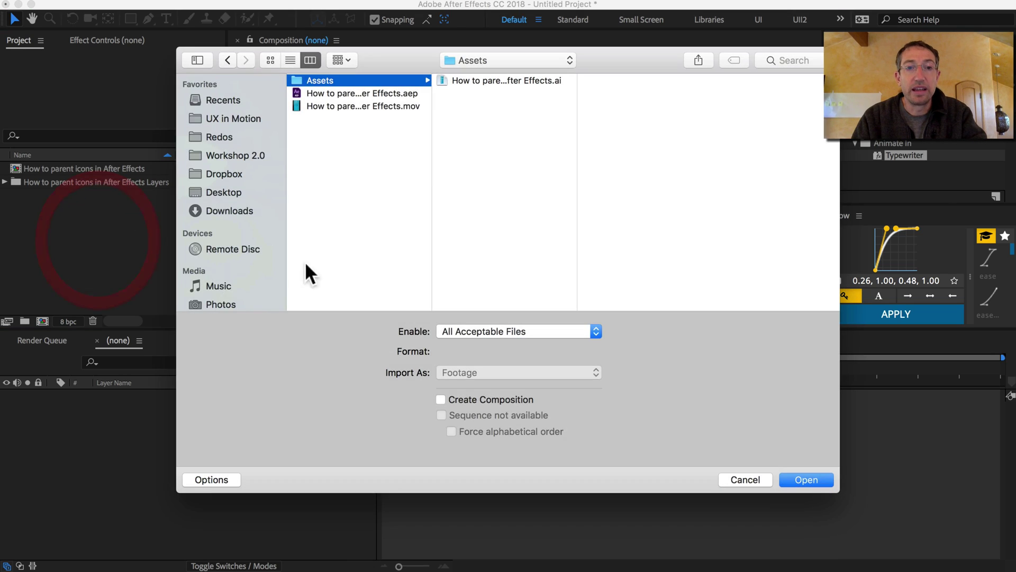
{"action": "key", "text": "Escape"}
{"action": "key", "text": "super+i"}
{"action": "key", "text": "Escape"}
{"action": "left_click", "coordinate": [141, 5]}
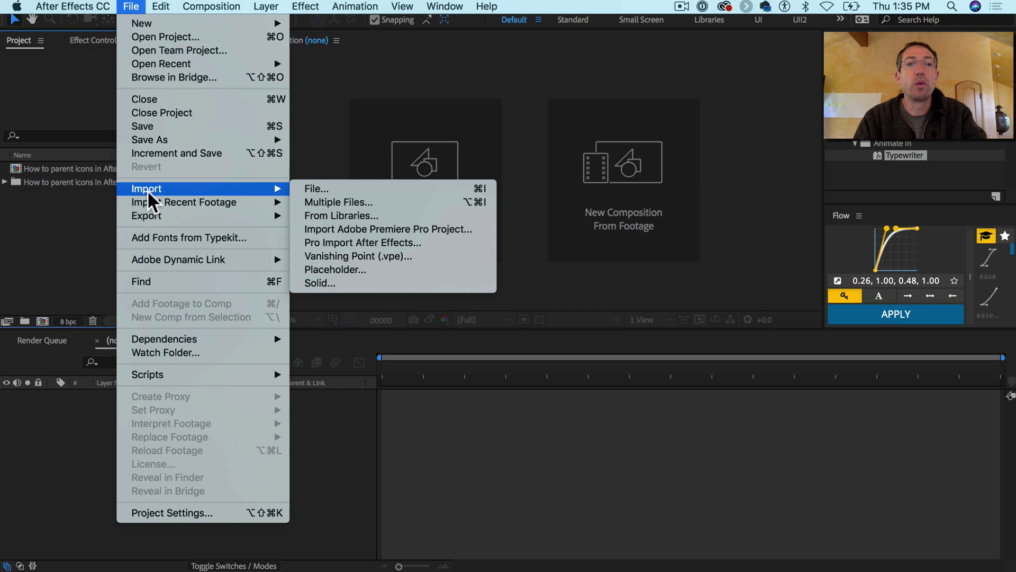
{"action": "left_click", "coordinate": [75, 215]}
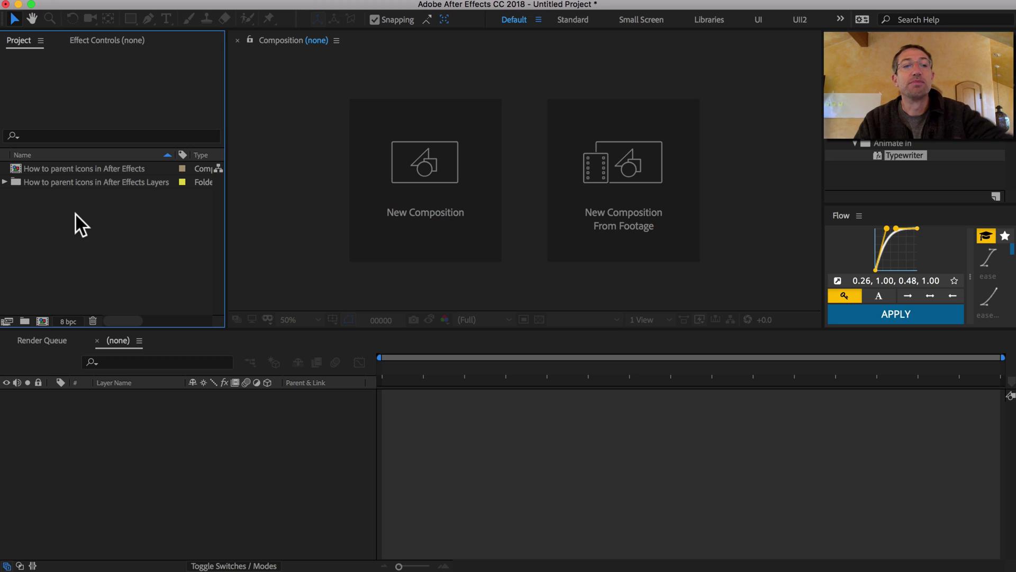
Step: Open the imported weather composition, pan the view left, and select the Icons layer
{"action": "double_click", "coordinate": [17, 168]}
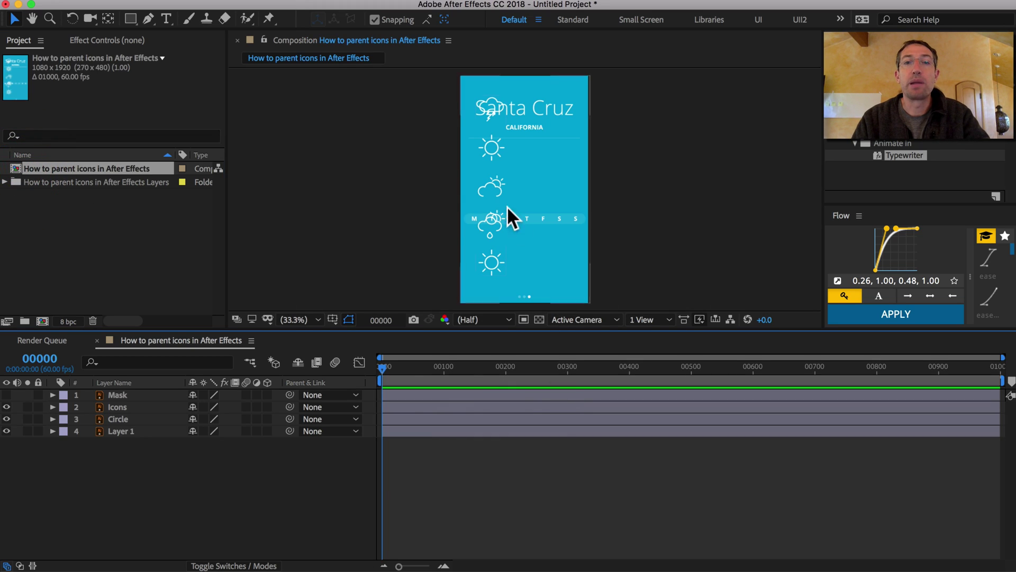
{"action": "left_click_drag", "start_coordinate": [541, 149], "coordinate": [507, 155]}
{"action": "key", "text": "v"}
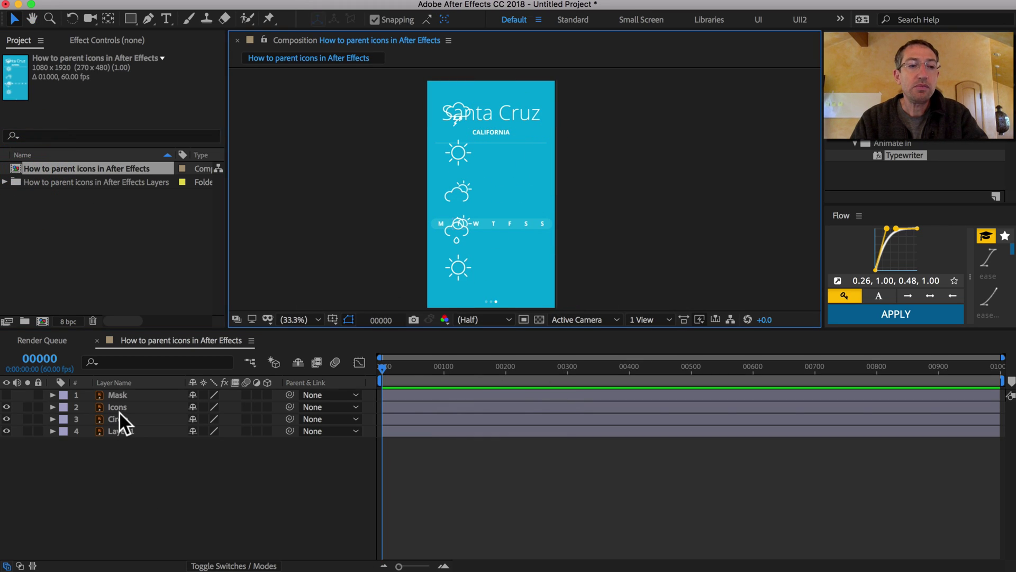
{"action": "left_click", "coordinate": [117, 408]}
{"action": "key", "text": "super+e"}
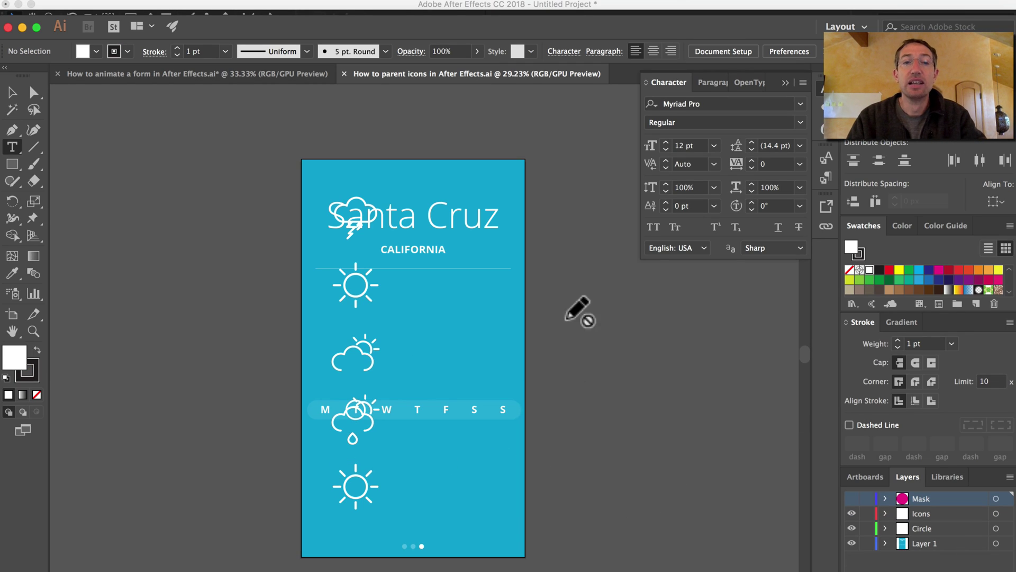
Step: Toggle the Icons and Circle layers in Illustrator to see the weather icons and the circle around T
{"action": "left_click", "coordinate": [852, 513]}
{"action": "left_click", "coordinate": [851, 528]}
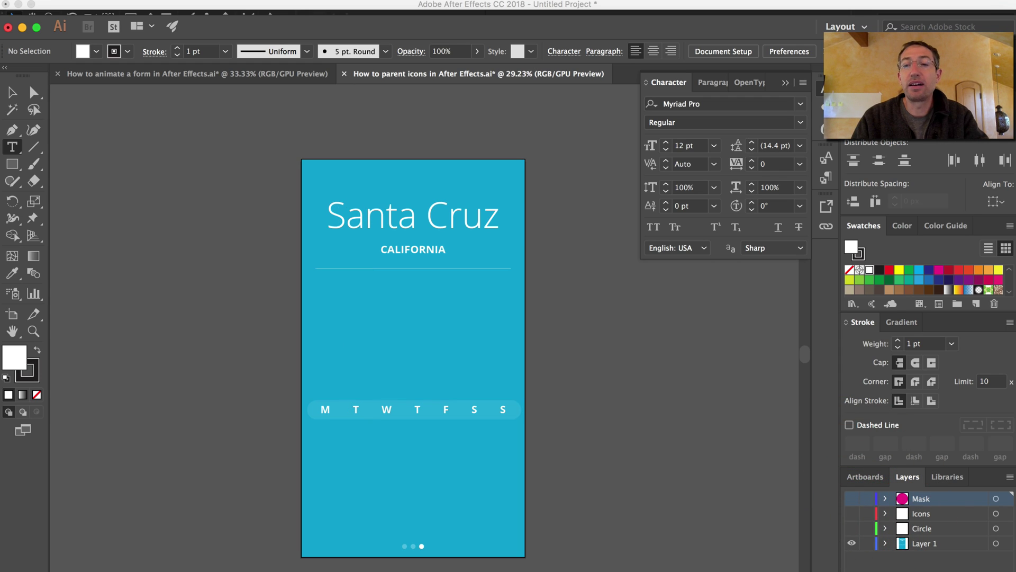
{"action": "left_click", "coordinate": [924, 545]}
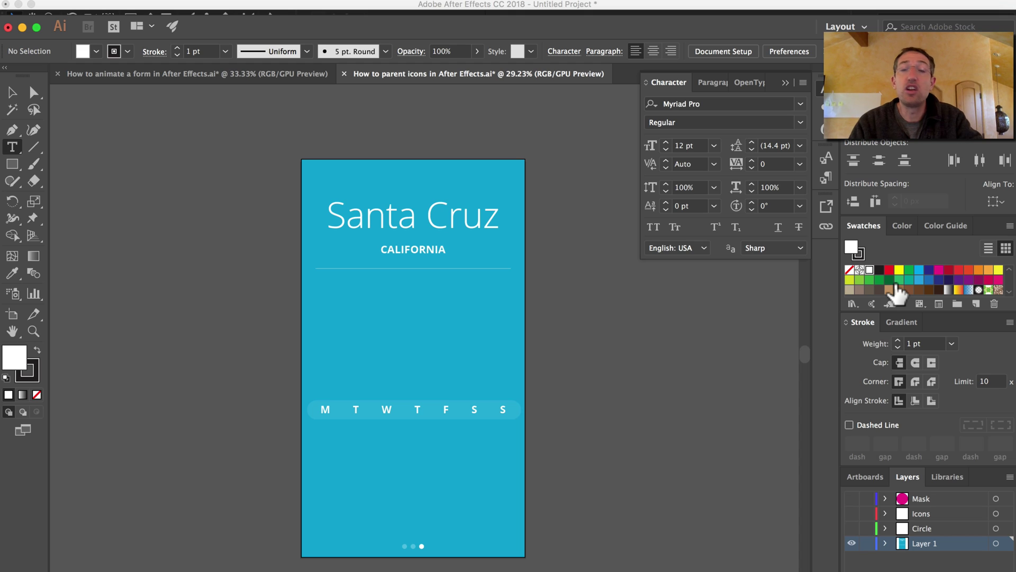
{"action": "left_click", "coordinate": [851, 527]}
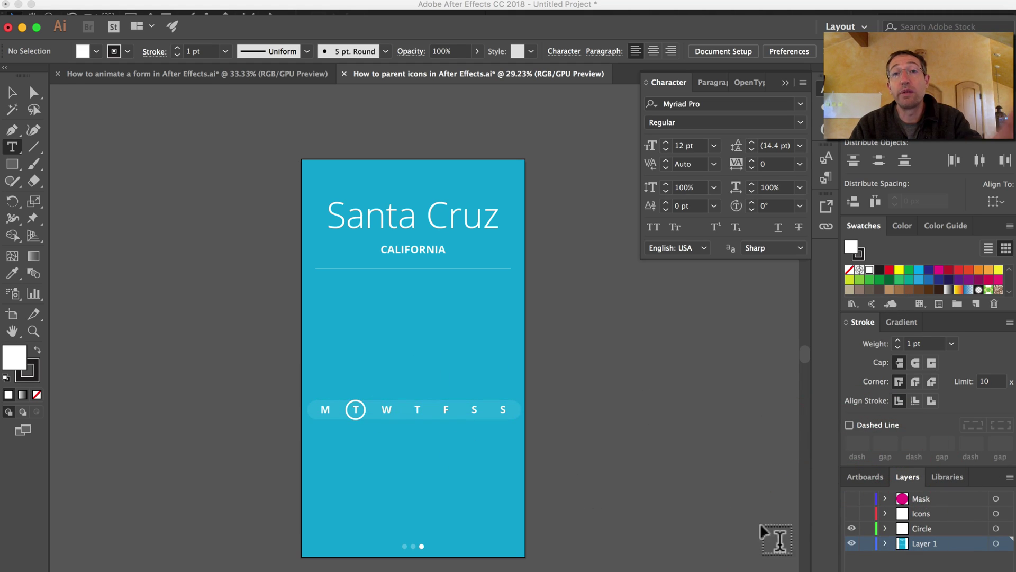
{"action": "left_click", "coordinate": [851, 513]}
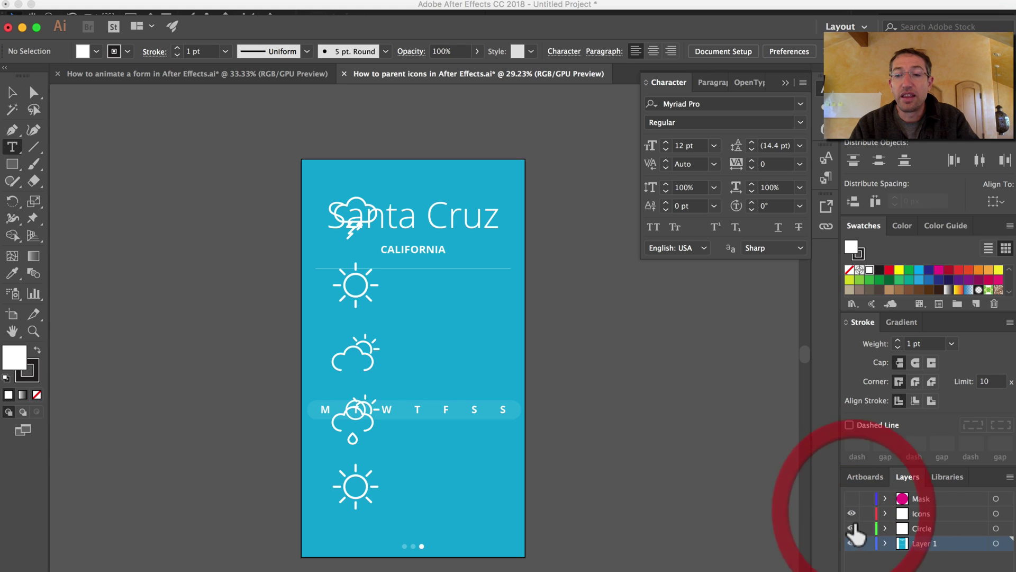
{"action": "left_click", "coordinate": [851, 528]}
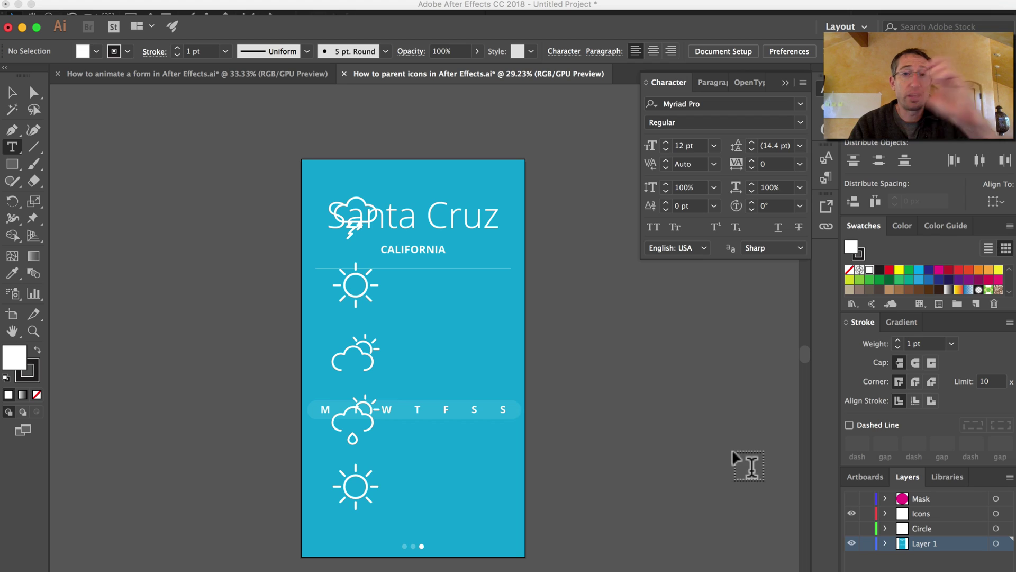
Step: Show only the magenta Mask circle in Illustrator, then hide it again
{"action": "left_click", "coordinate": [851, 513]}
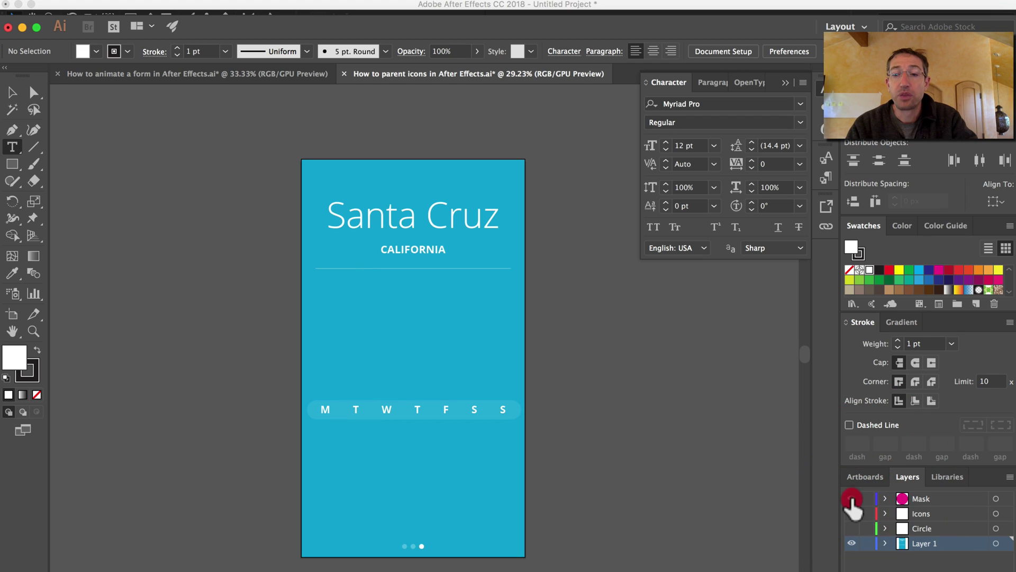
{"action": "left_click", "coordinate": [851, 498]}
{"action": "left_click", "coordinate": [917, 500]}
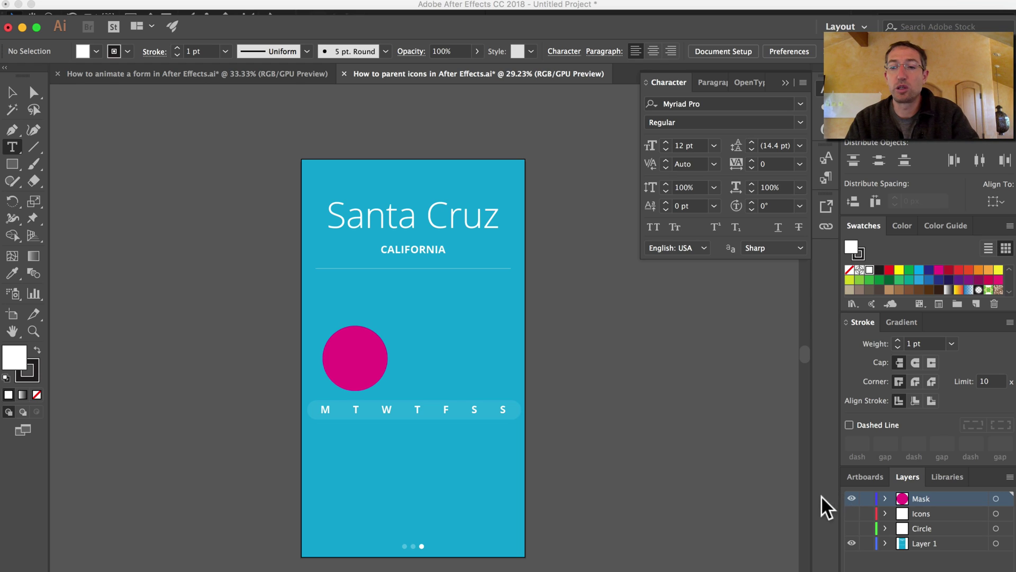
{"action": "left_click", "coordinate": [851, 499]}
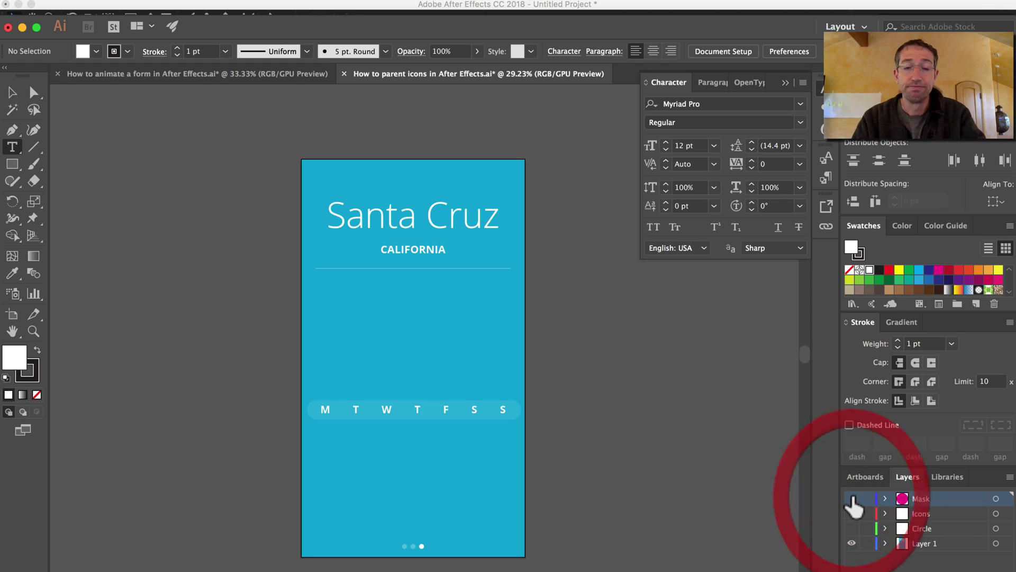
{"action": "key", "text": "super+Tab"}
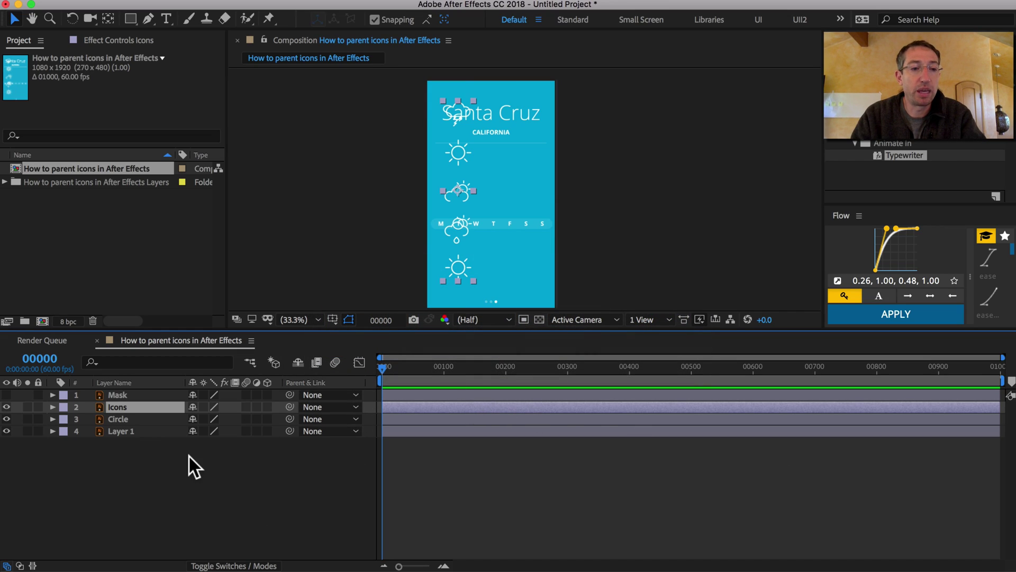
Step: Zoom the timeline and comp view to 66.7%, enlarge the viewer, and turn on the Mask layer's eye
{"action": "left_click", "coordinate": [127, 466]}
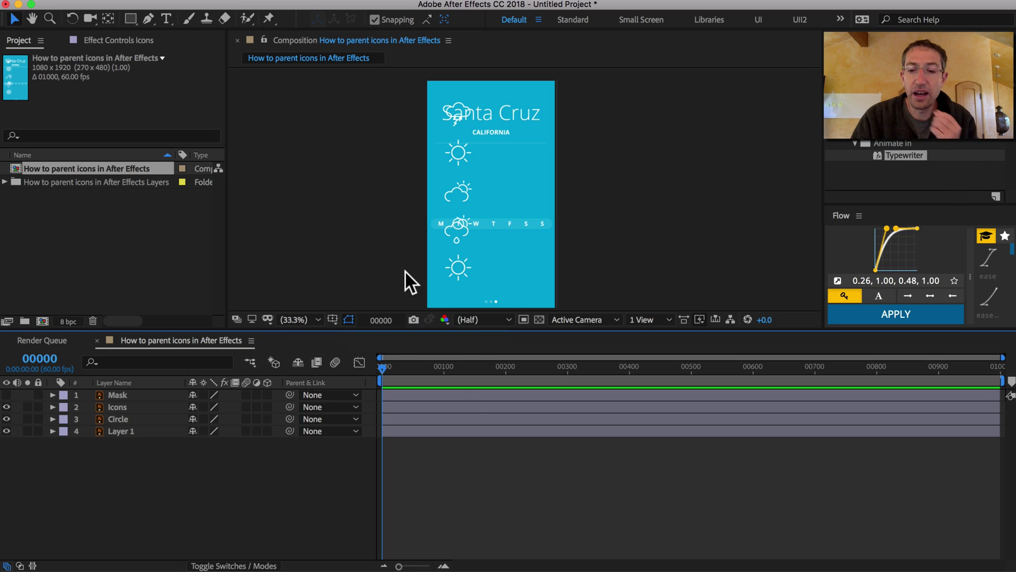
{"action": "key", "text": "equal"}
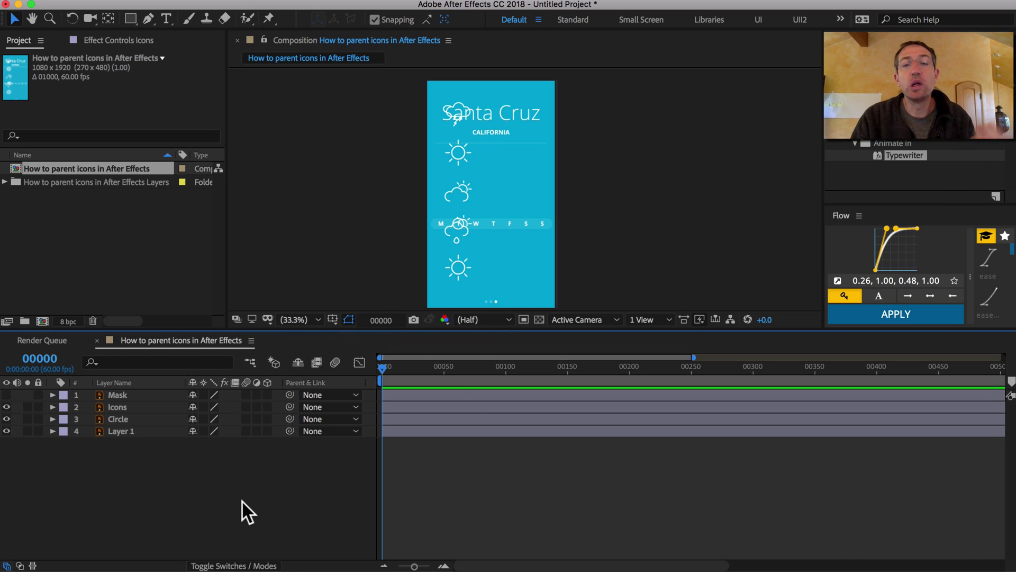
{"action": "key", "text": "period"}
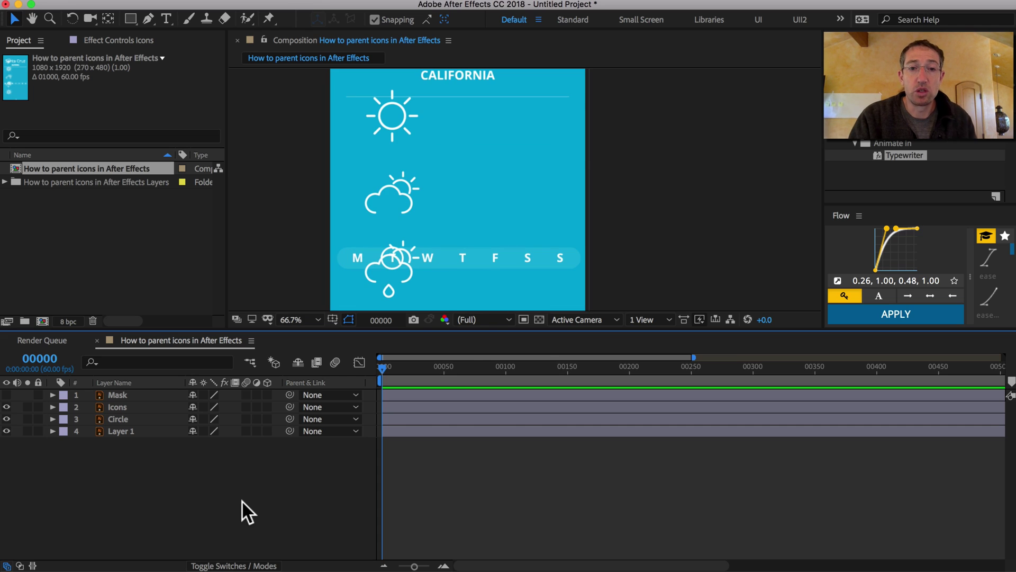
{"action": "left_click_drag", "start_coordinate": [500, 330], "coordinate": [517, 422]}
{"action": "key", "text": "h"}
{"action": "left_click_drag", "start_coordinate": [520, 239], "coordinate": [538, 226]}
{"action": "key", "text": "v"}
{"action": "left_click", "coordinate": [6, 492]}
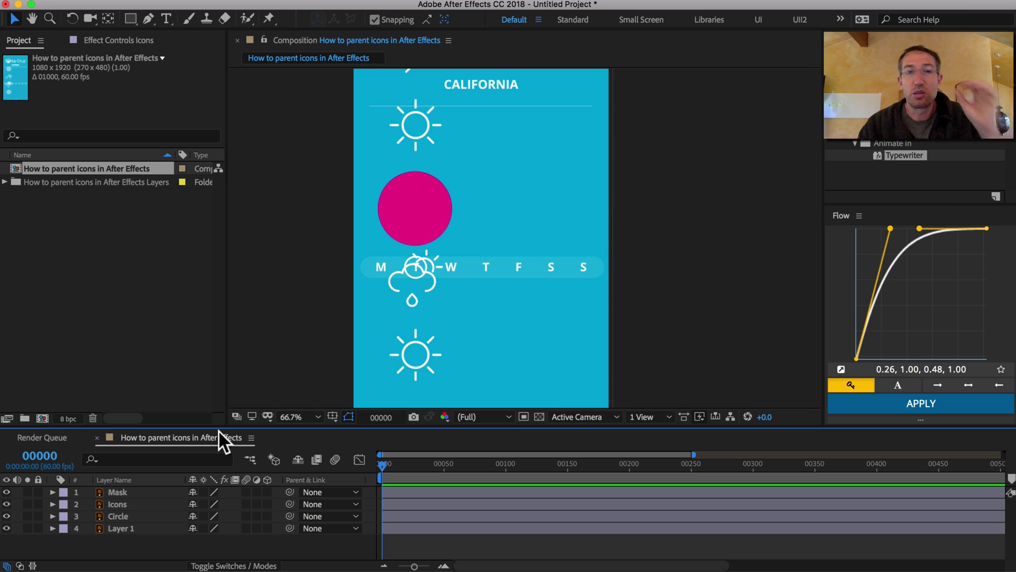
Step: Set the Icons layer's TrkMat to Alpha Matte "Mask", briefly showing the Mask circle to check it
{"action": "left_click", "coordinate": [114, 492]}
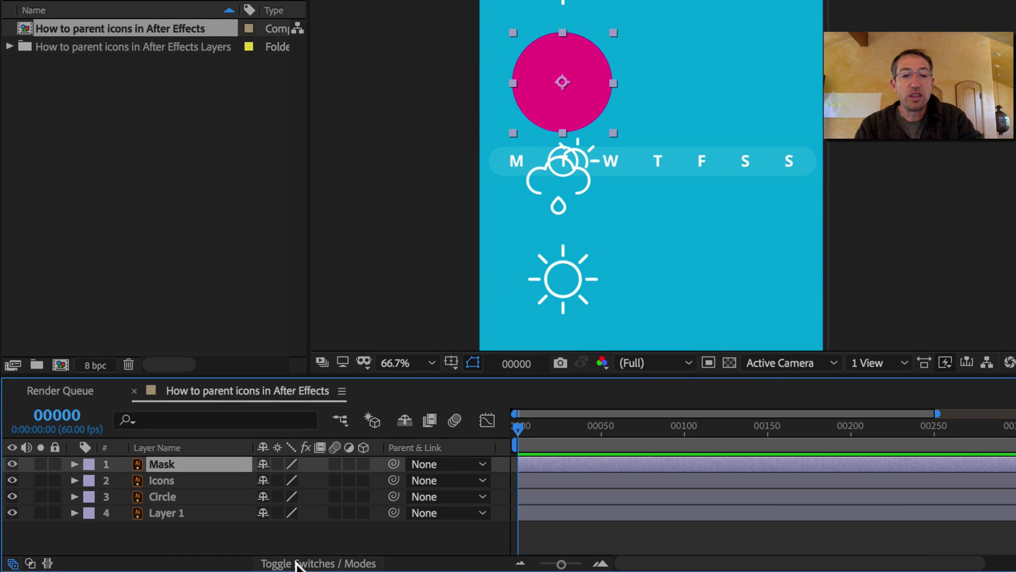
{"action": "left_click", "coordinate": [296, 564]}
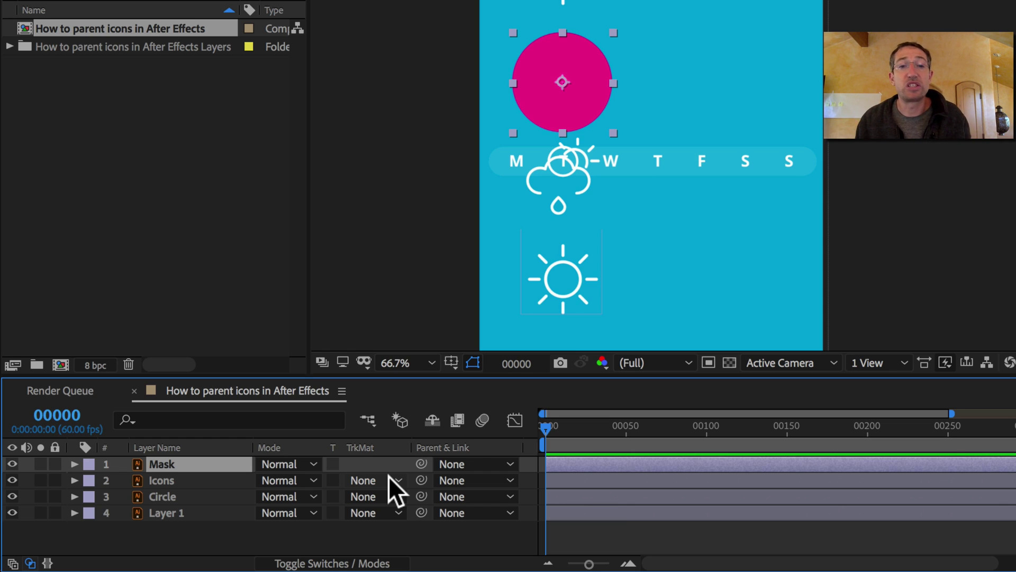
{"action": "left_click", "coordinate": [159, 480]}
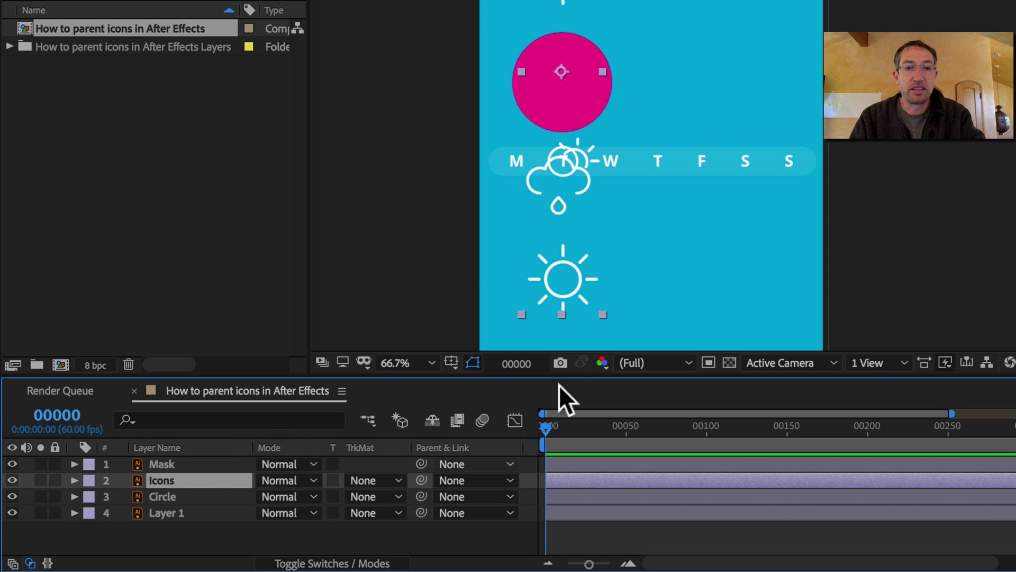
{"action": "left_click", "coordinate": [12, 480]}
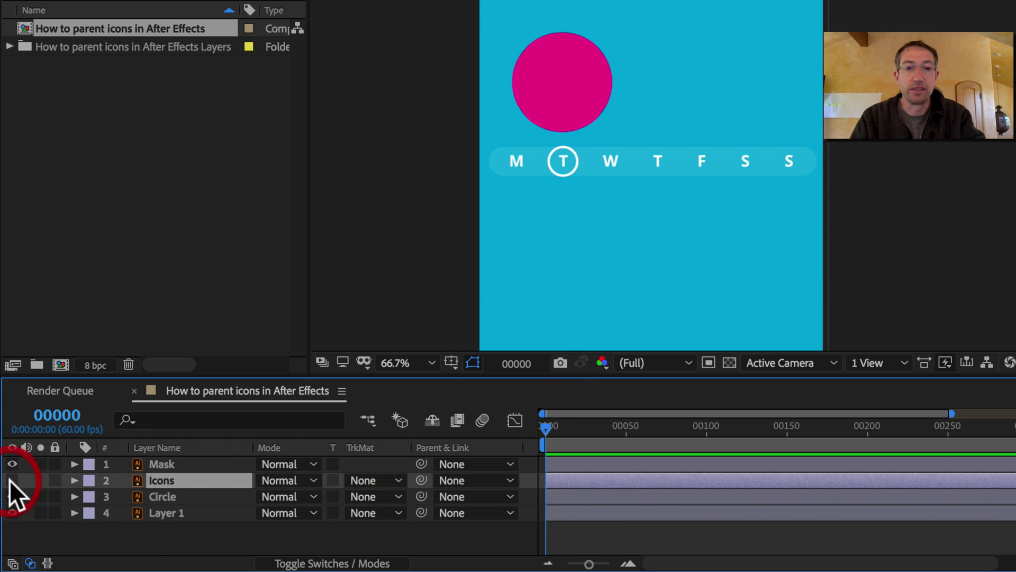
{"action": "left_click", "coordinate": [11, 480]}
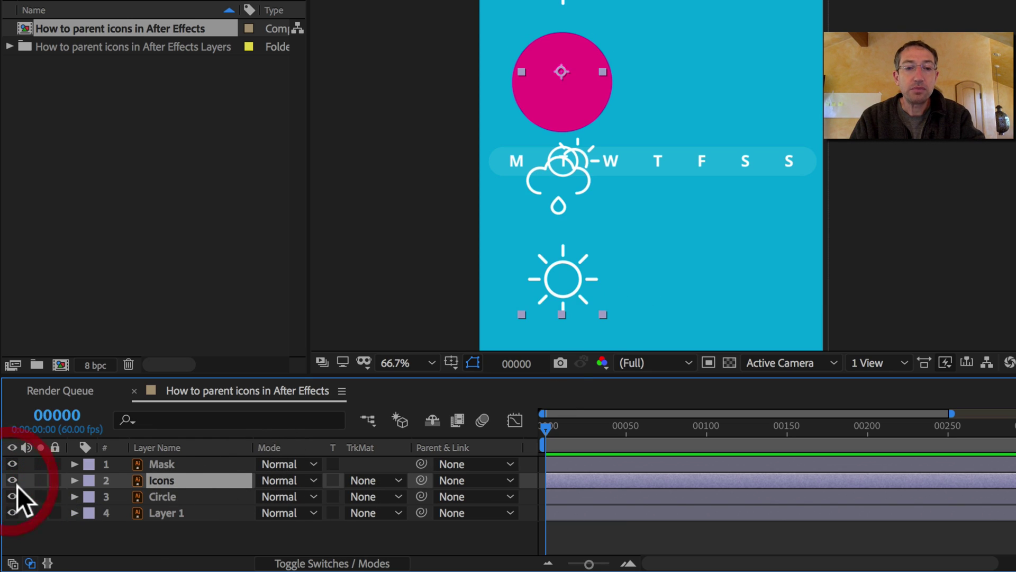
{"action": "left_click", "coordinate": [368, 480]}
{"action": "left_click", "coordinate": [395, 525]}
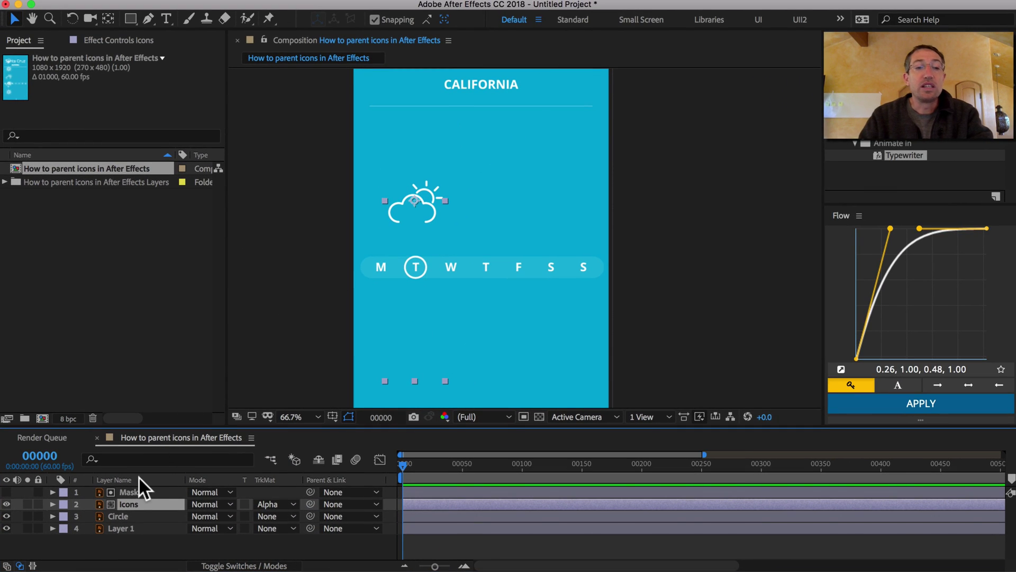
{"action": "left_click", "coordinate": [132, 488]}
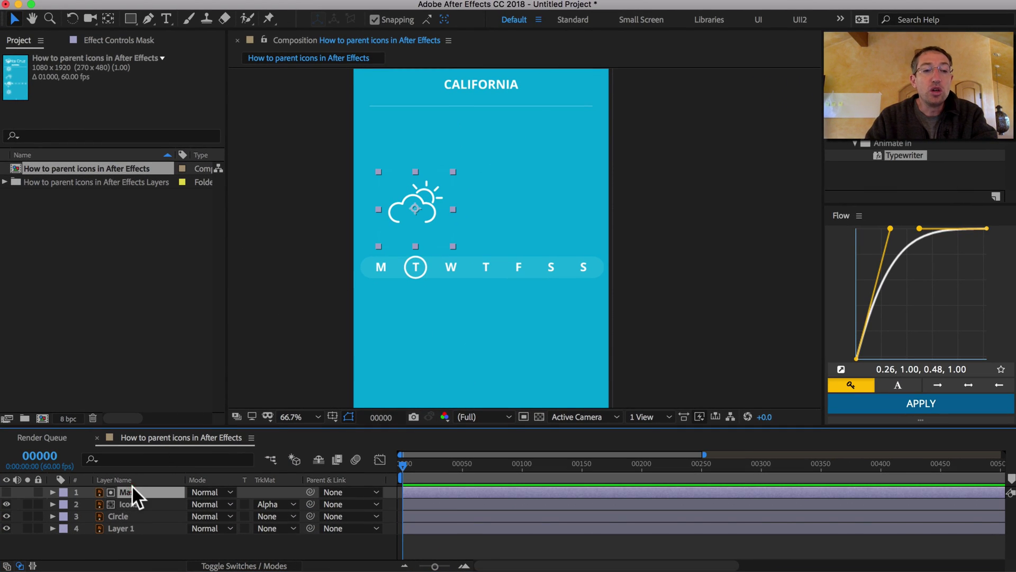
{"action": "left_click", "coordinate": [6, 492]}
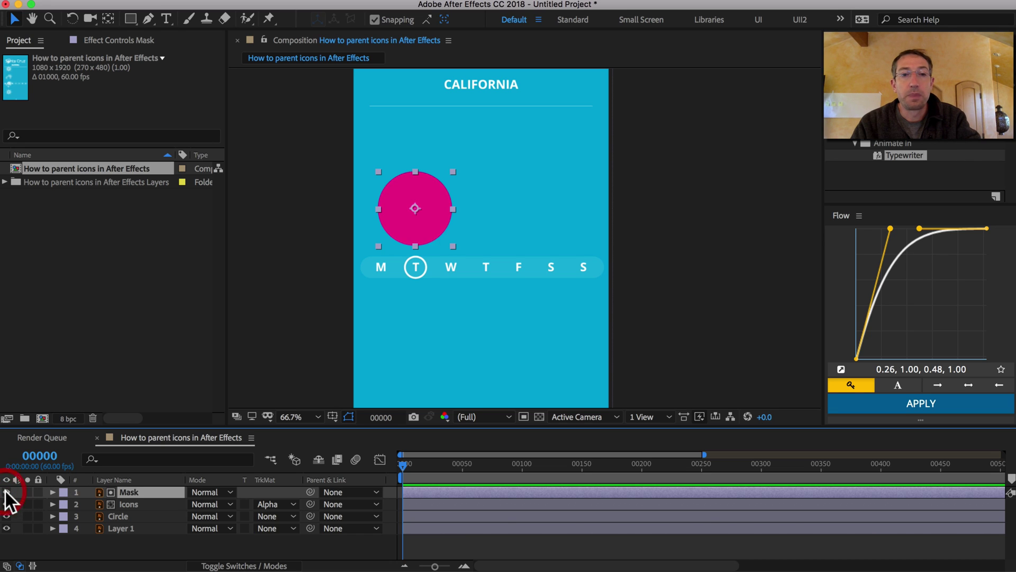
{"action": "left_click", "coordinate": [5, 490]}
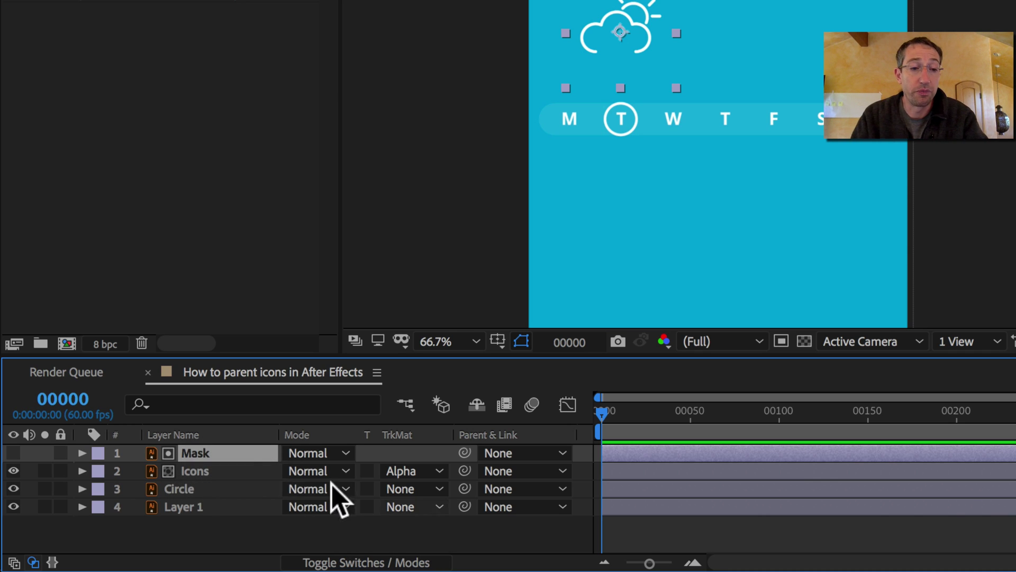
Step: Scrub the Icons layer's Position to 257.2,350.7 so the sun shows through the mask
{"action": "left_click", "coordinate": [217, 470]}
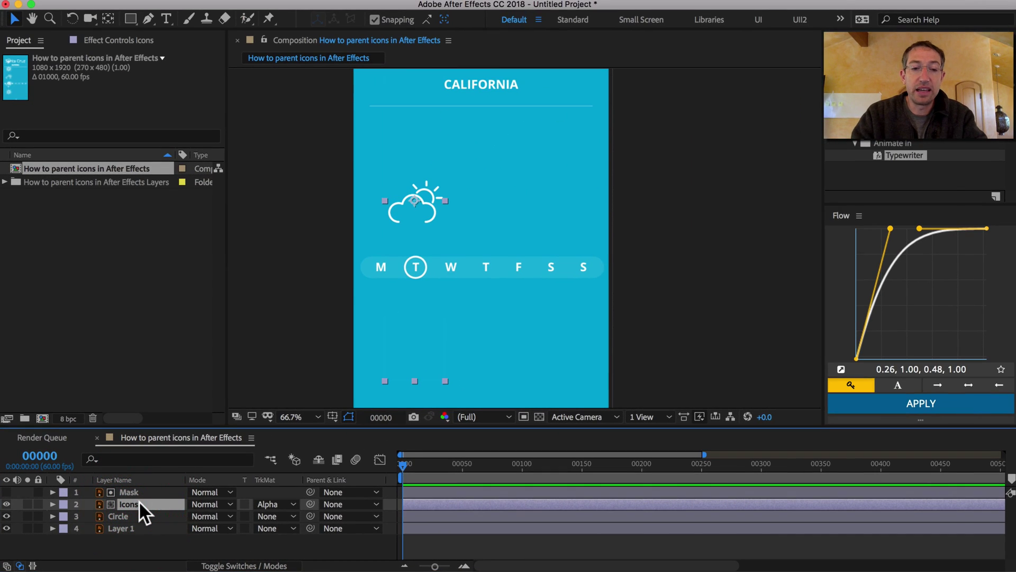
{"action": "key", "text": "p"}
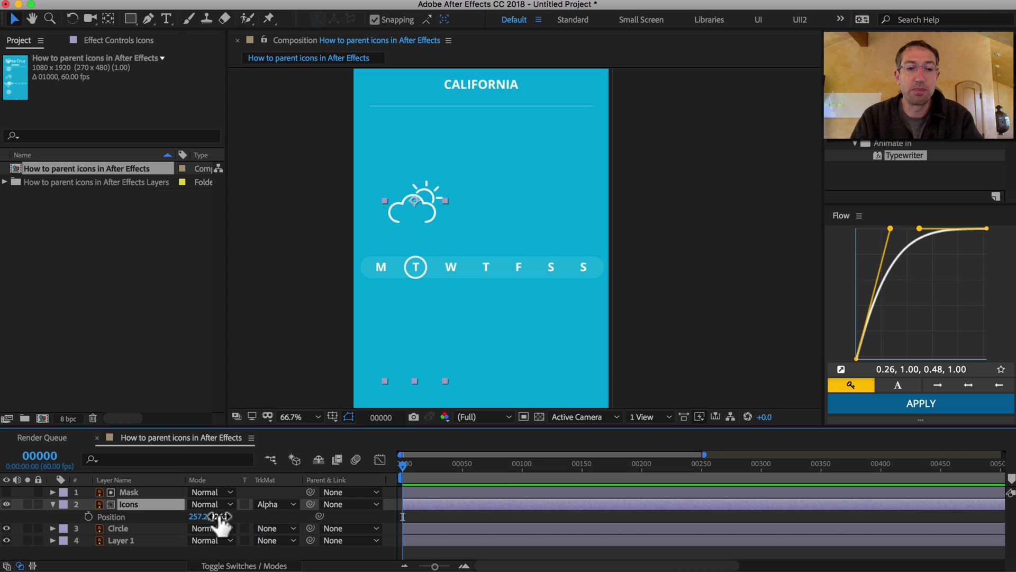
{"action": "left_click_drag", "start_coordinate": [219, 521], "coordinate": [136, 511]}
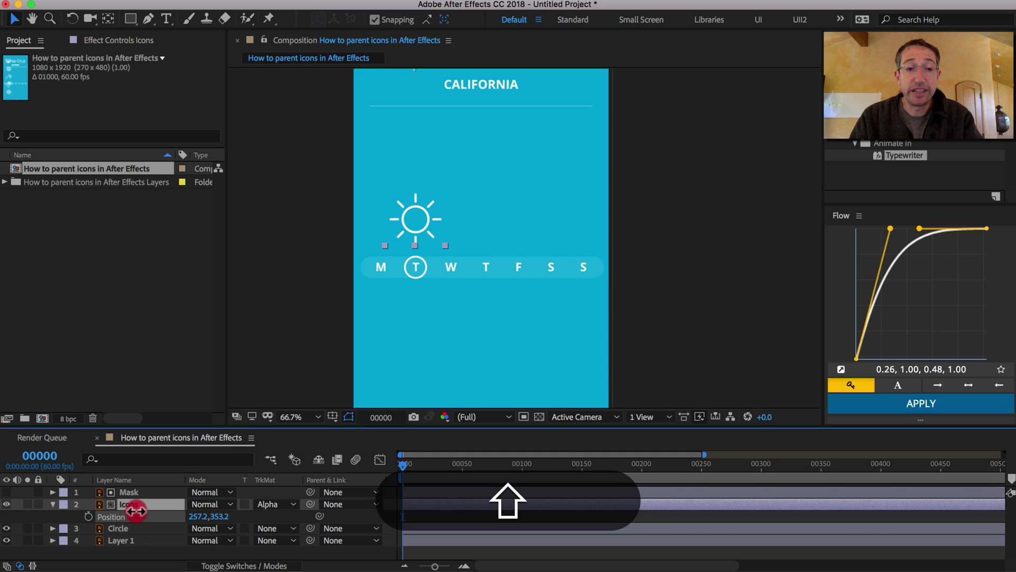
{"action": "left_click_drag", "start_coordinate": [136, 511], "coordinate": [112, 515]}
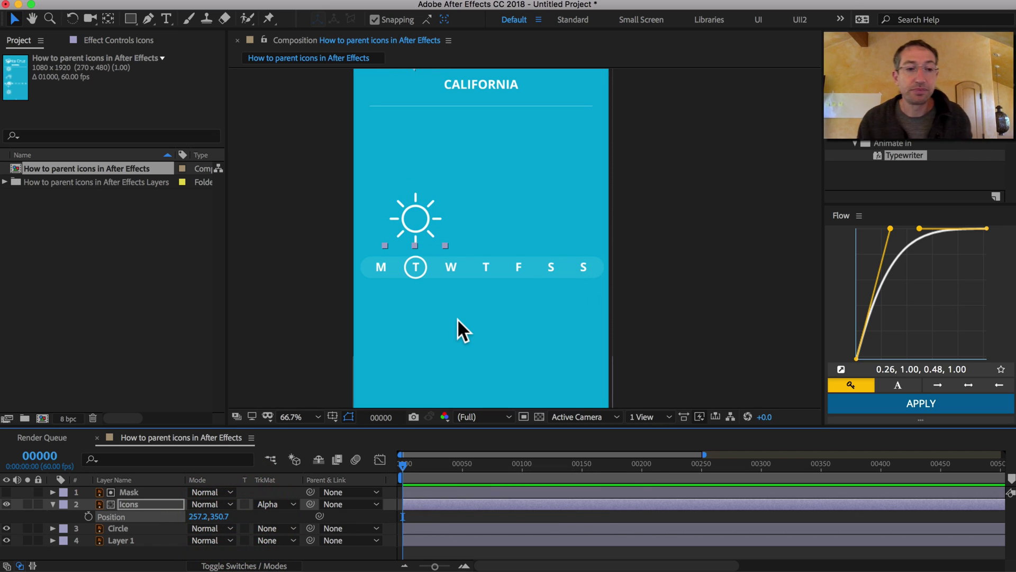
{"action": "left_click", "coordinate": [134, 491]}
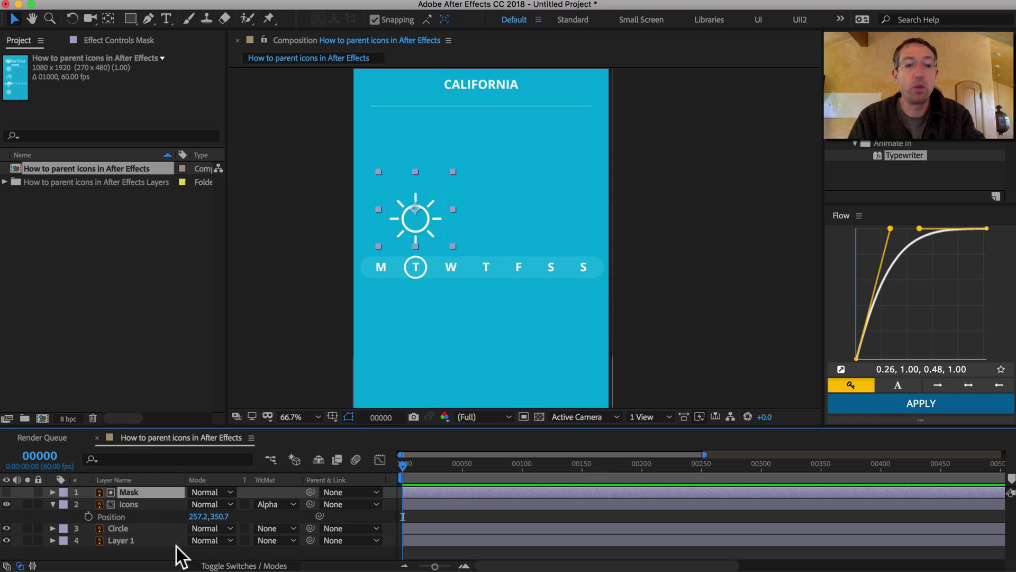
Step: Duplicate the Mask layer as Mask 2, place it below Icons, and make it visible
{"action": "left_click", "coordinate": [136, 503]}
{"action": "left_click", "coordinate": [132, 493]}
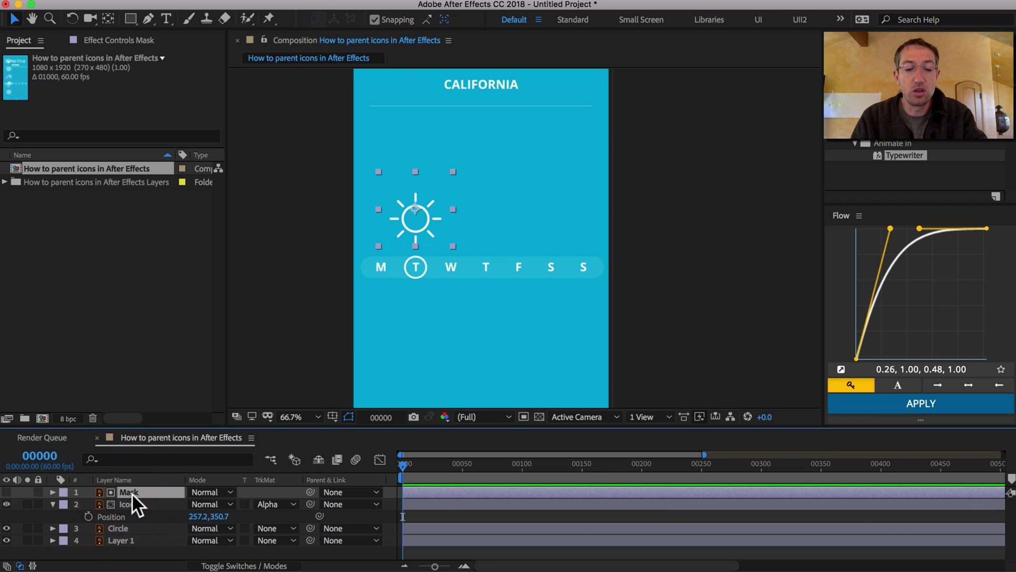
{"action": "key", "text": "super+d"}
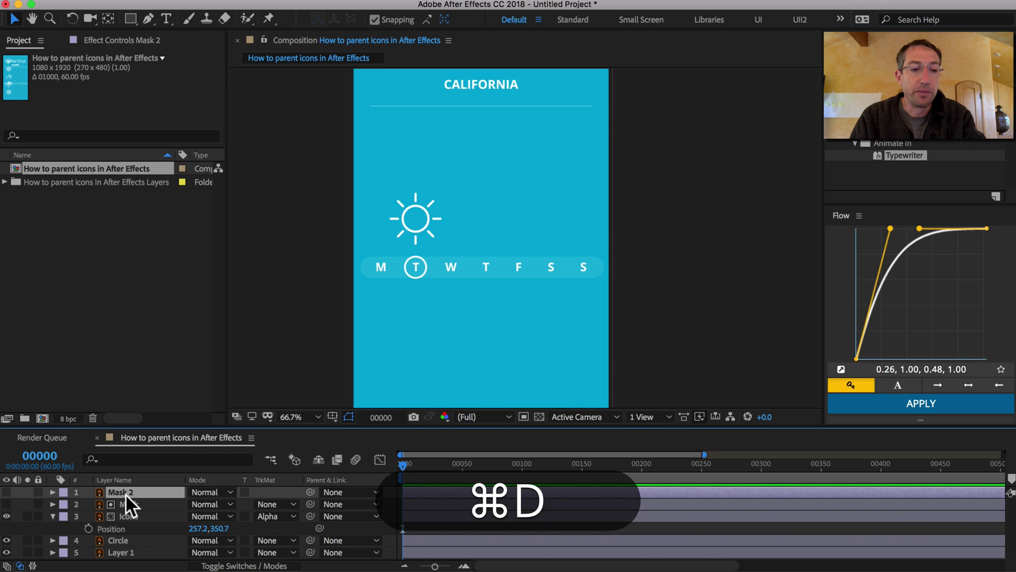
{"action": "left_click_drag", "start_coordinate": [125, 494], "coordinate": [127, 526]}
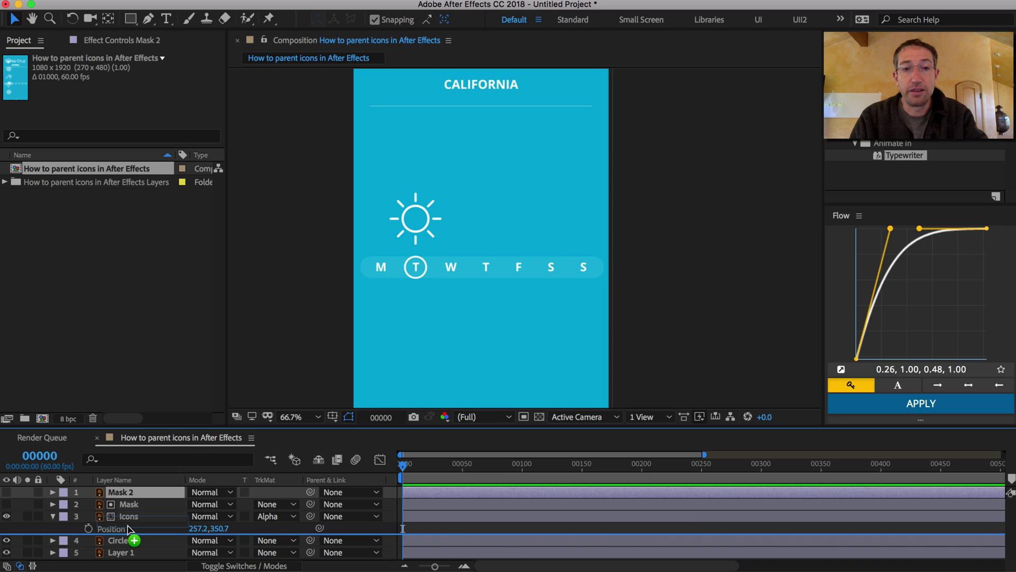
{"action": "left_click_drag", "start_coordinate": [128, 529], "coordinate": [128, 525]}
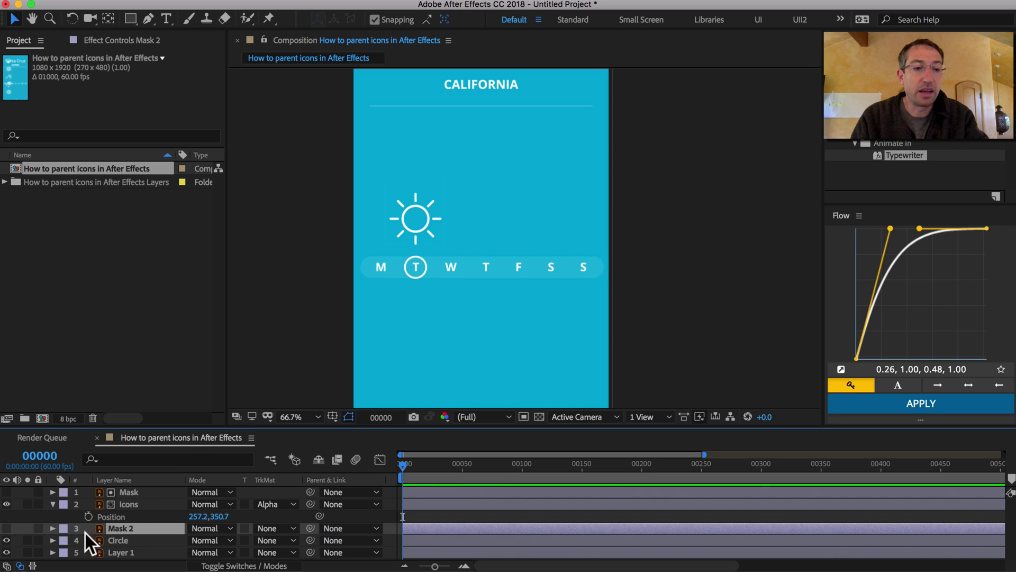
{"action": "left_click", "coordinate": [6, 527]}
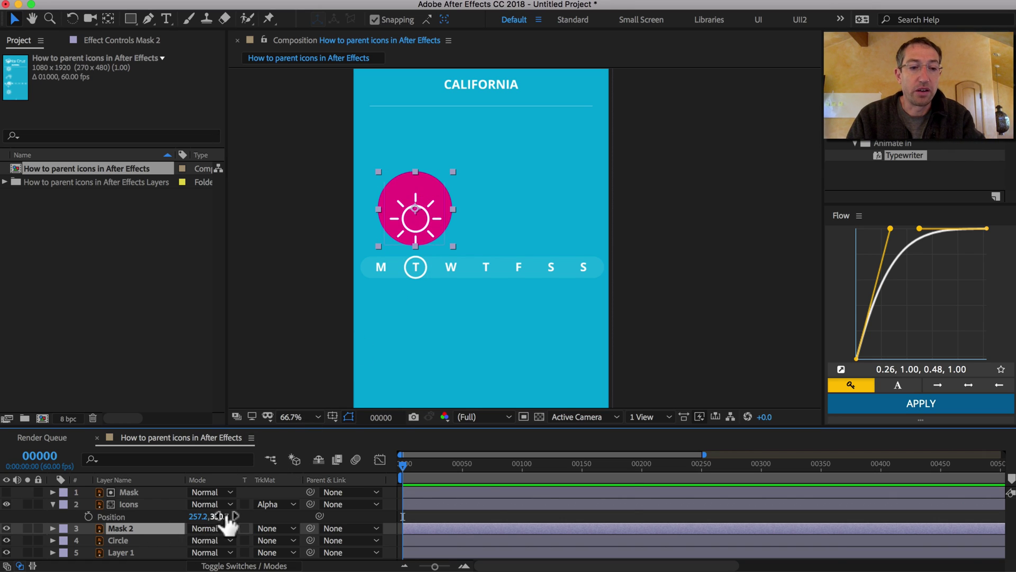
Step: Scrub the Icons Position Y to 308.4, centring the sun in the pink circle
{"action": "left_click_drag", "start_coordinate": [219, 516], "coordinate": [5, 462]}
{"action": "left_click_drag", "start_coordinate": [222, 516], "coordinate": [196, 515]}
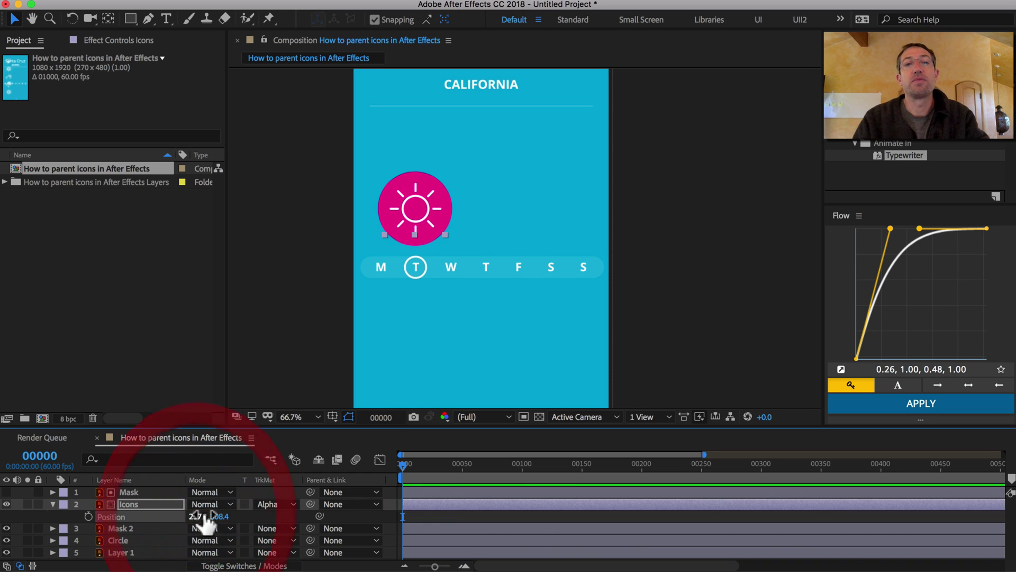
{"action": "left_click", "coordinate": [143, 524]}
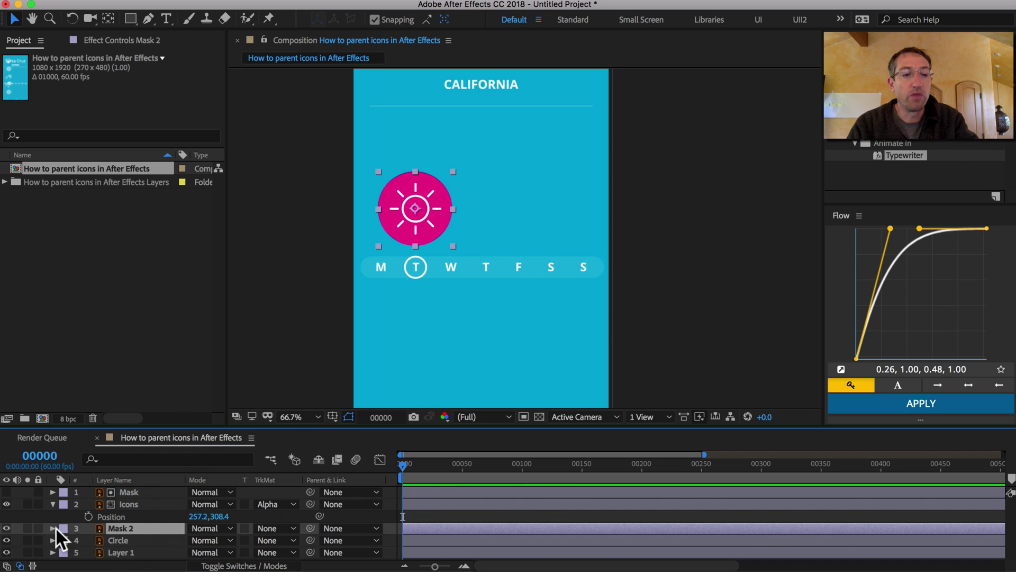
Step: Add a Color Overlay layer style to Mask 2 with the near-black colour 1B1B1B
{"action": "left_click", "coordinate": [55, 526]}
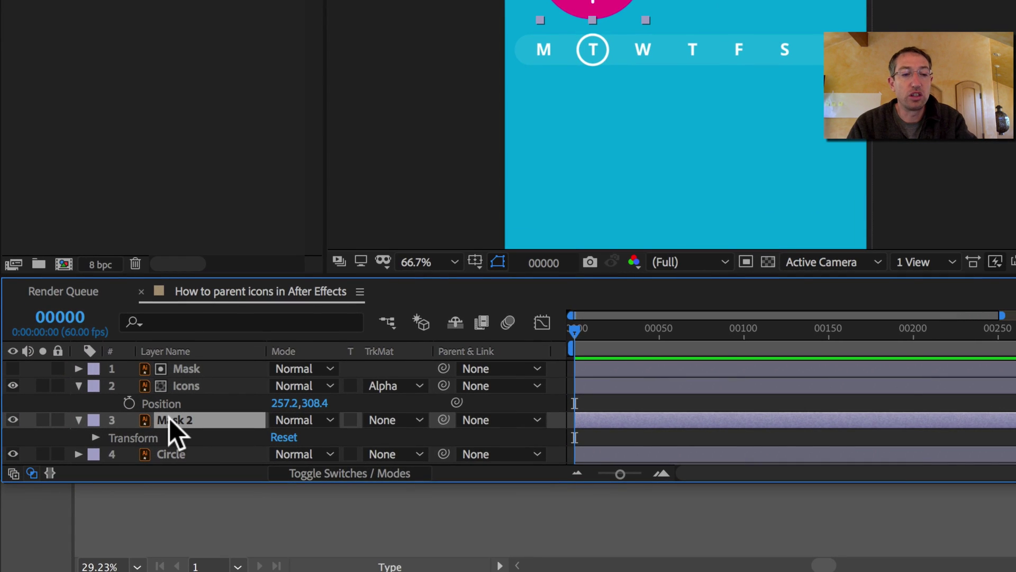
{"action": "right_click", "coordinate": [117, 527]}
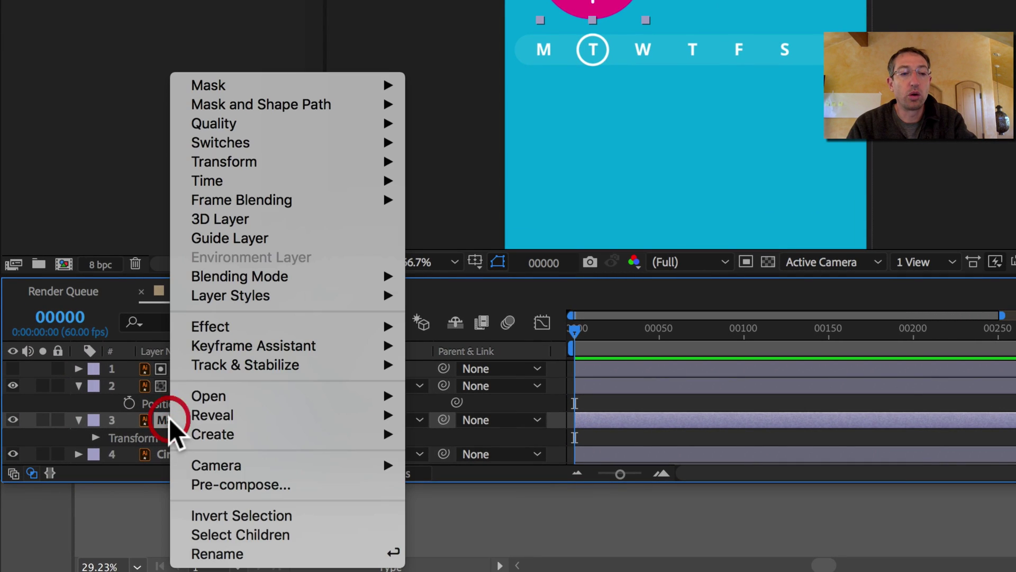
{"action": "mouse_move", "coordinate": [277, 295]}
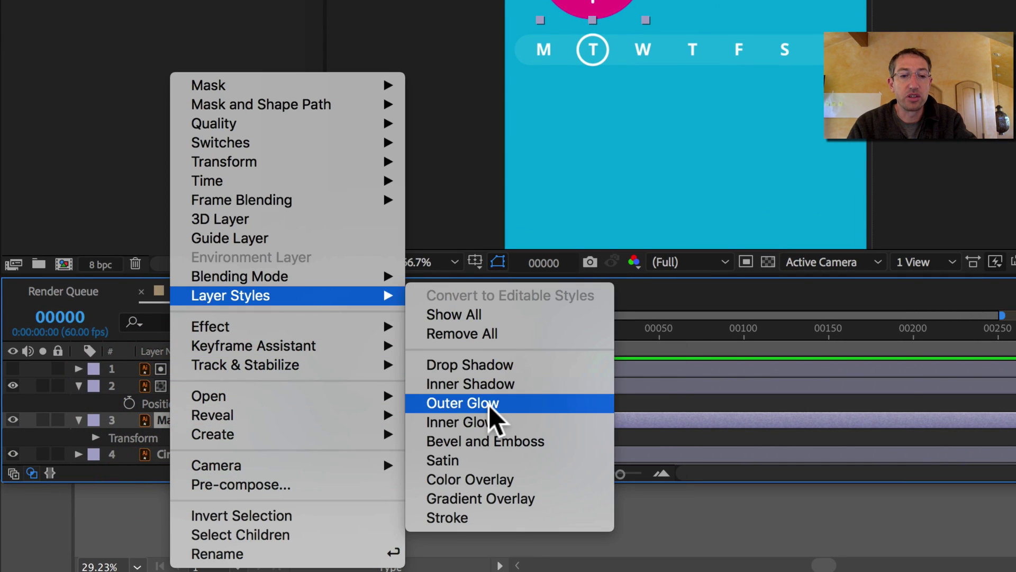
{"action": "left_click", "coordinate": [490, 479]}
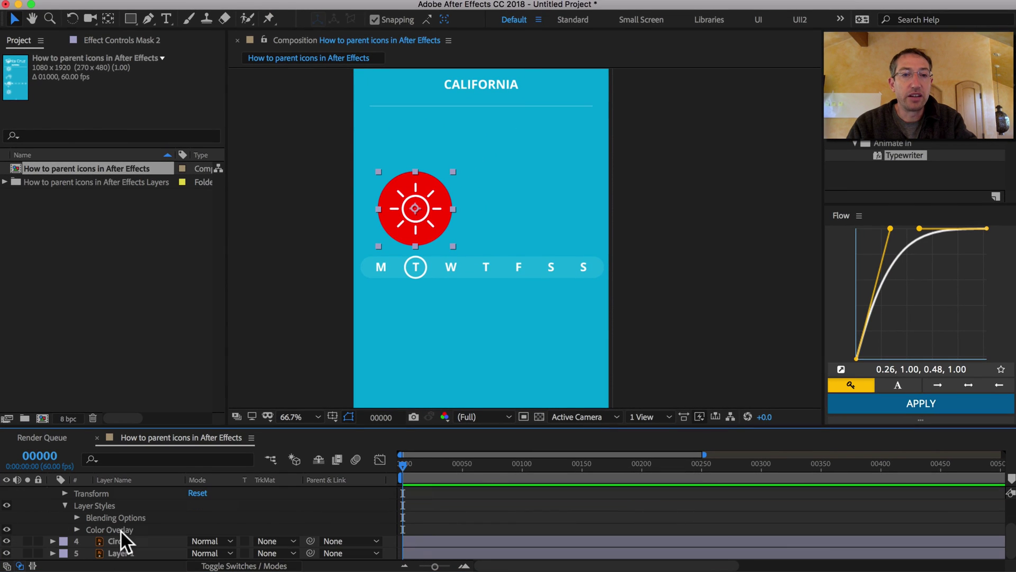
{"action": "left_click", "coordinate": [76, 528]}
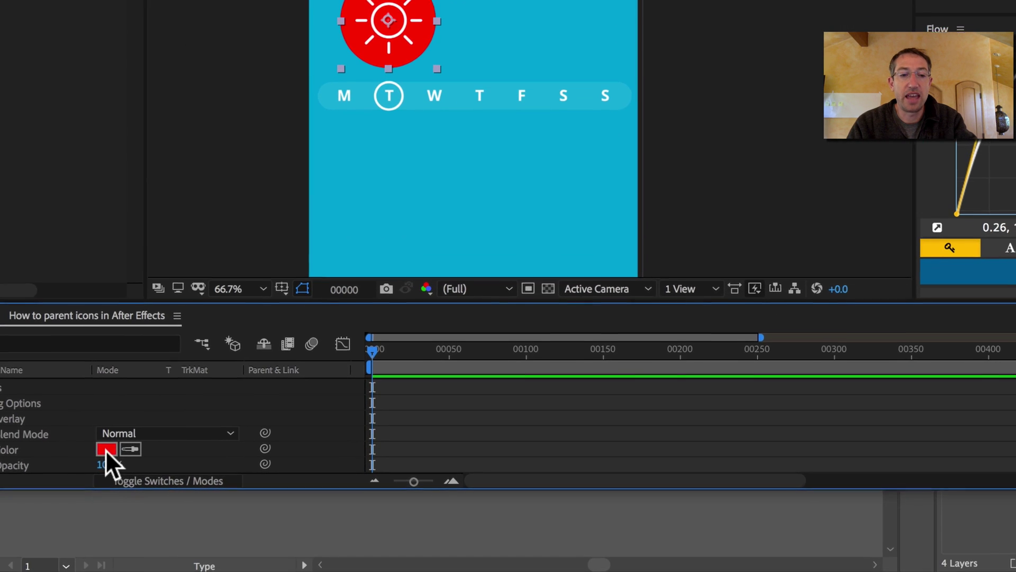
{"action": "left_click", "coordinate": [196, 540]}
{"action": "left_click", "coordinate": [460, 561]}
{"action": "mouse_move", "coordinate": [385, 486]}
{"action": "left_mouse_down"}
{"action": "mouse_move", "coordinate": [374, 503]}
{"action": "mouse_move", "coordinate": [374, 469]}
{"action": "mouse_move", "coordinate": [369, 478]}
{"action": "left_mouse_up"}
{"action": "key", "text": "Return"}
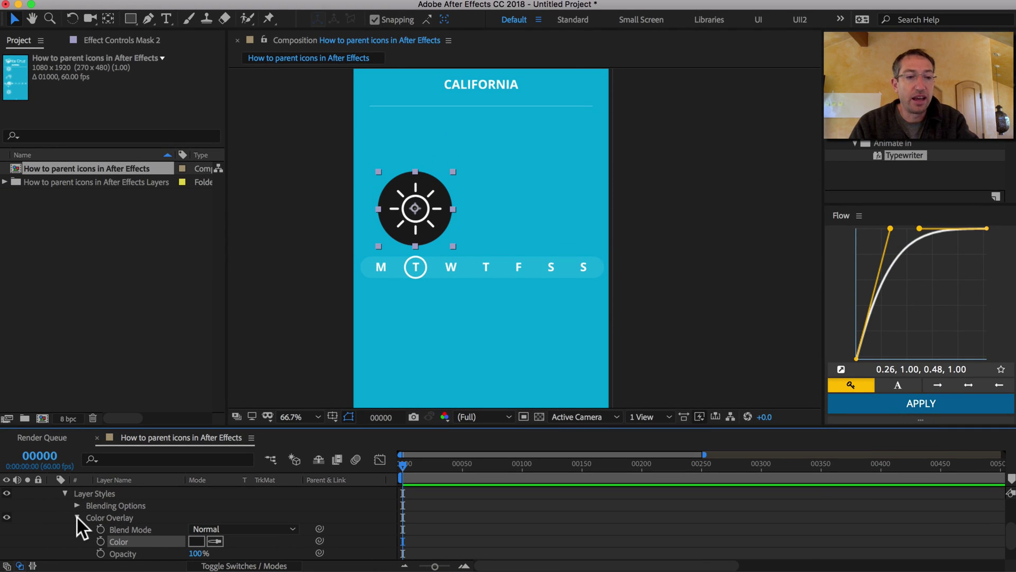
Step: Set Mask 2's Opacity to 20%
{"action": "key", "text": "t"}
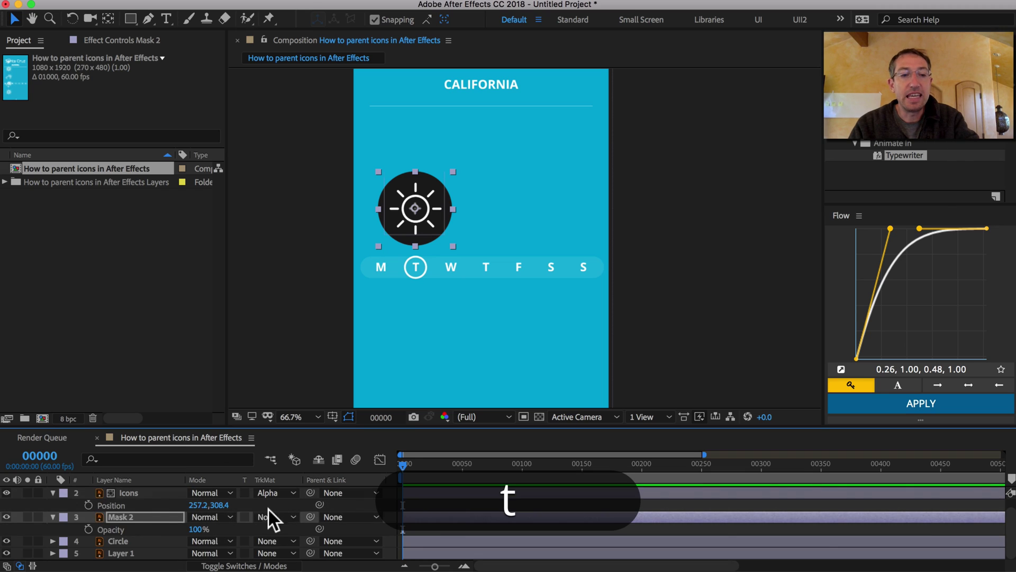
{"action": "left_click", "coordinate": [194, 529]}
{"action": "type", "text": "20"}
{"action": "key", "text": "Return"}
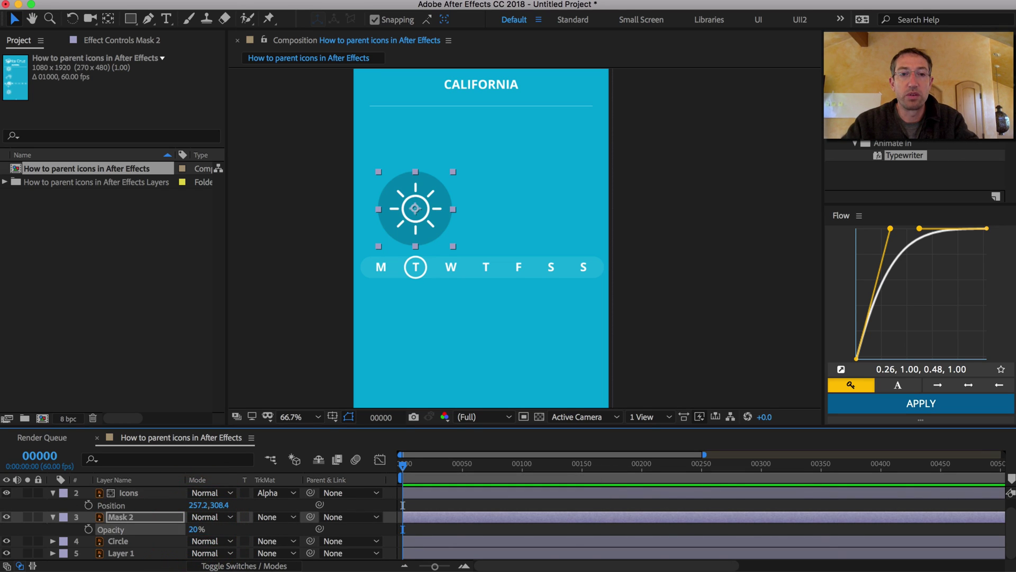
{"action": "left_click", "coordinate": [664, 294]}
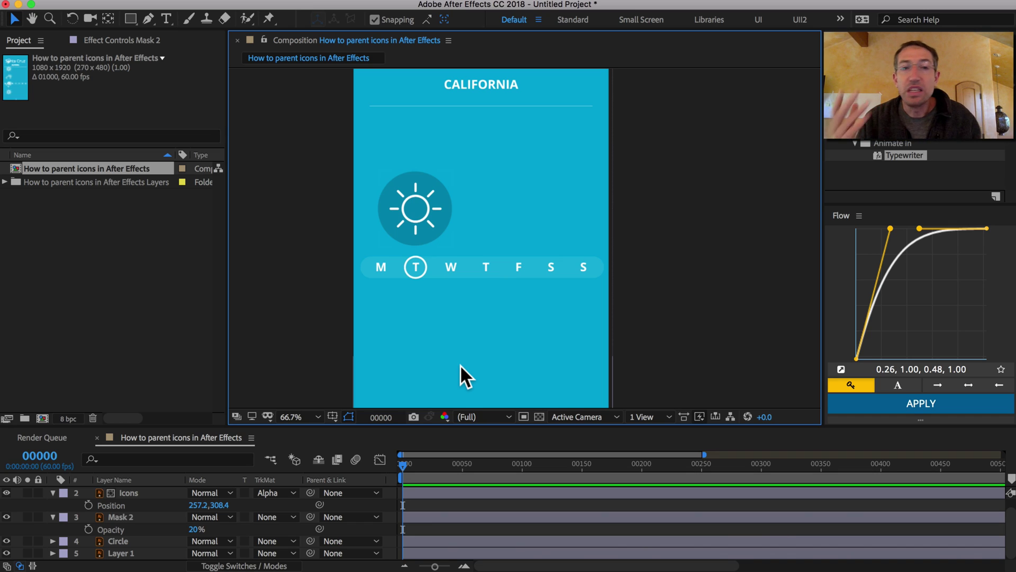
Step: Enlarge the timeline and parent the Mask, Icons and Mask 2 layers to Circle
{"action": "scroll", "coordinate": [295, 519], "scroll_direction": "up", "scroll_amount": 1}
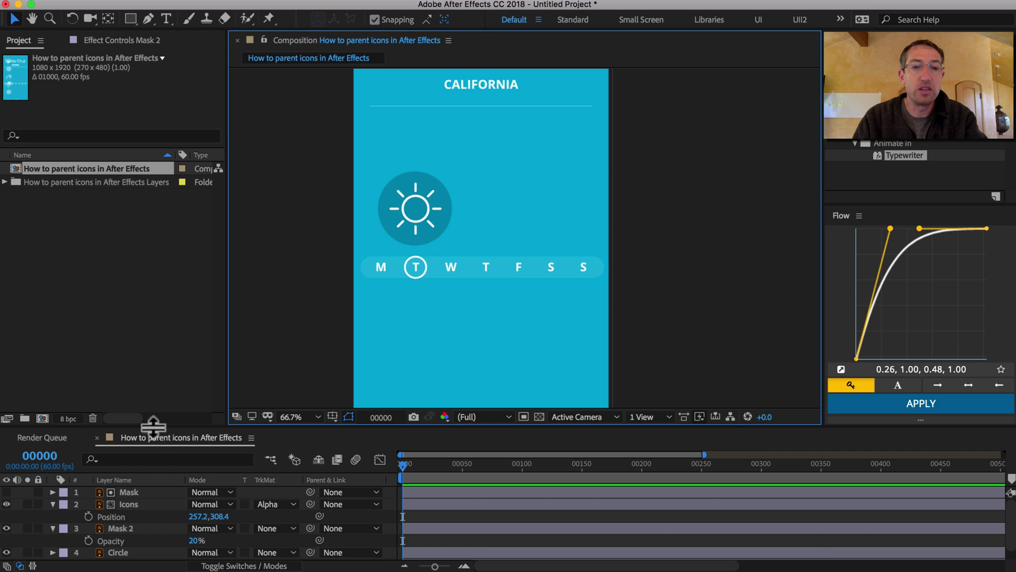
{"action": "left_click_drag", "start_coordinate": [148, 425], "coordinate": [158, 397]}
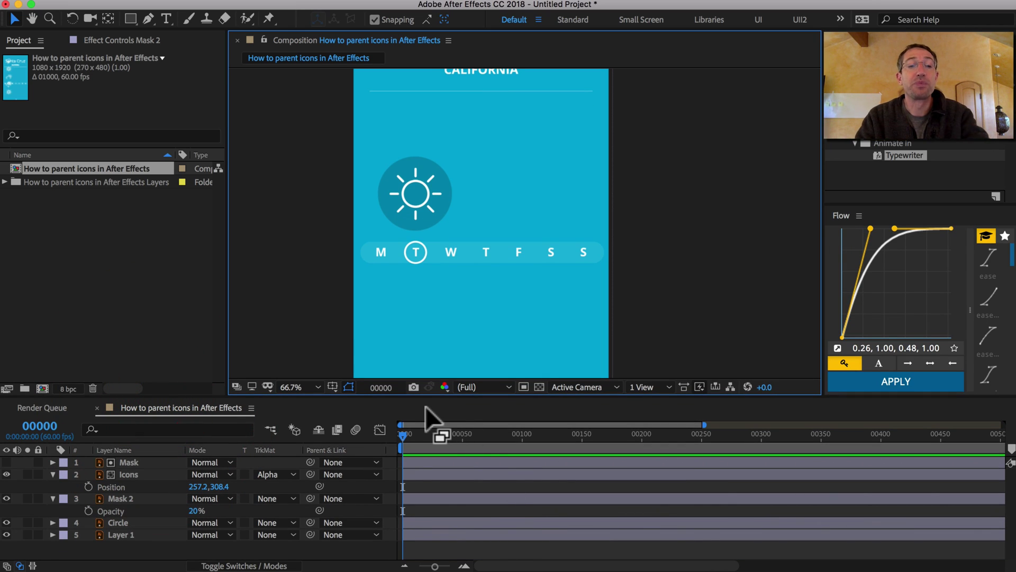
{"action": "left_click", "coordinate": [140, 461]}
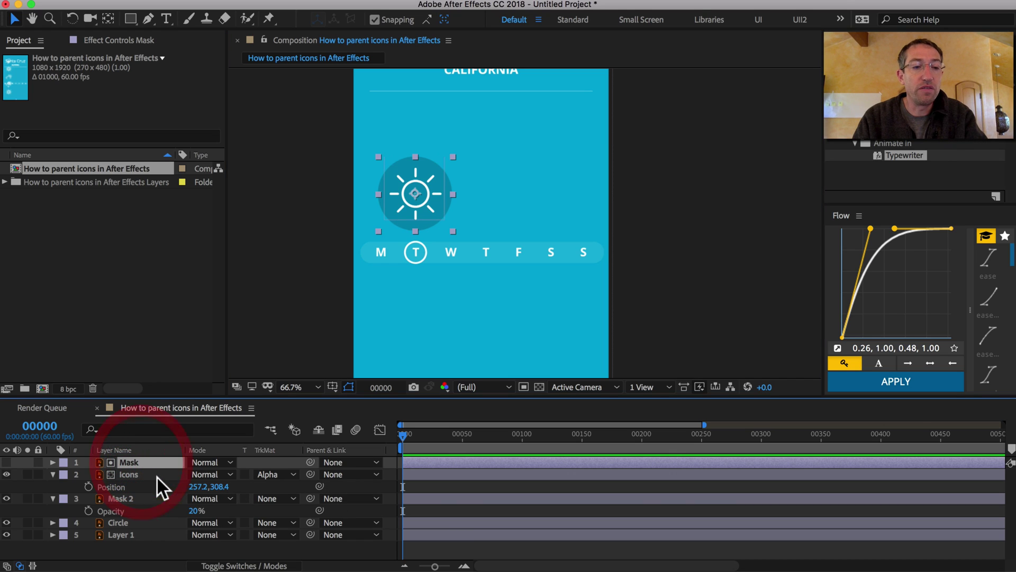
{"action": "left_click", "coordinate": [144, 474], "text": "shift"}
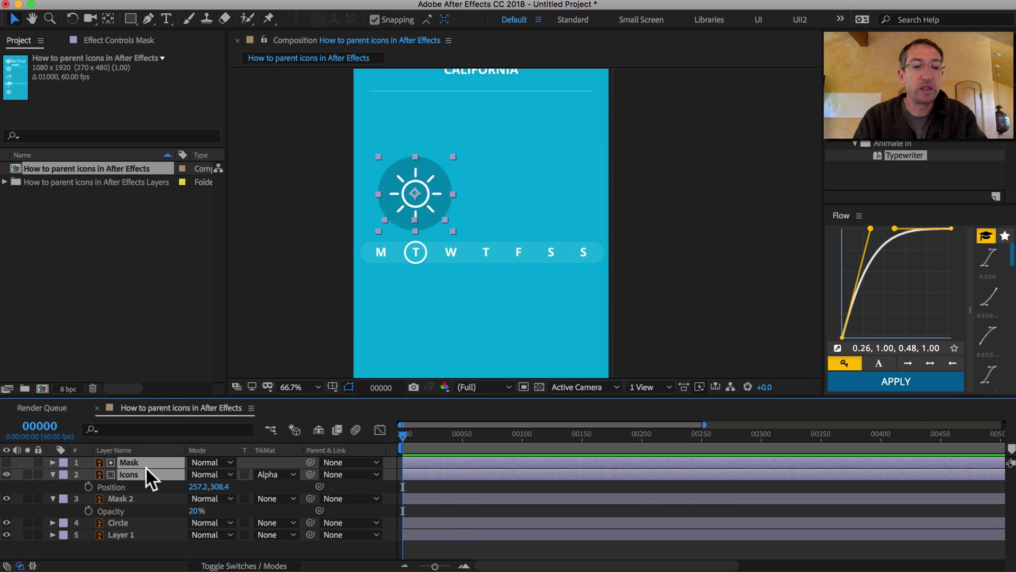
{"action": "left_click", "coordinate": [131, 496], "text": "shift"}
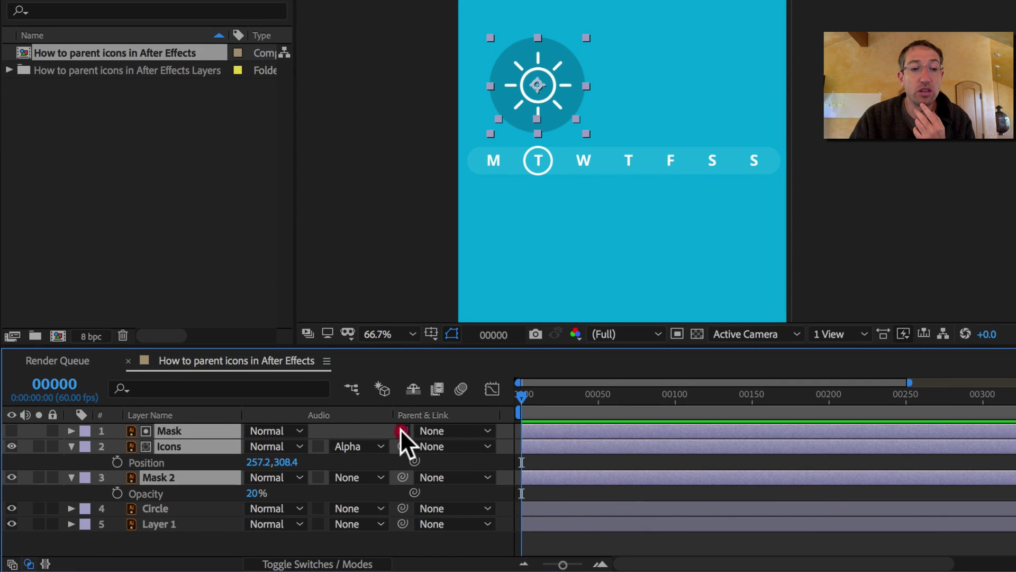
{"action": "left_click_drag", "start_coordinate": [310, 462], "coordinate": [173, 506]}
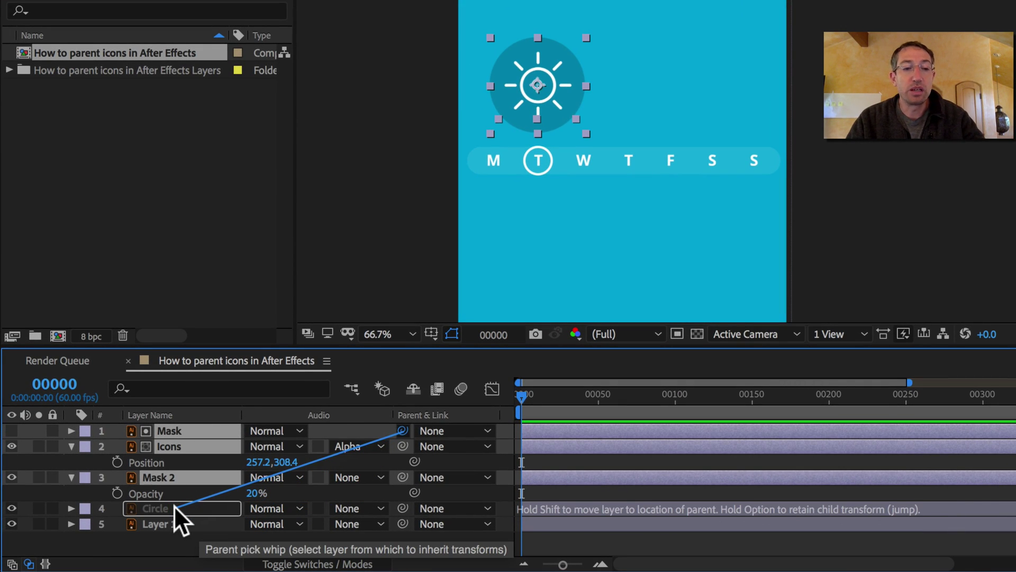
{"action": "left_click_drag", "start_coordinate": [173, 506], "coordinate": [173, 506]}
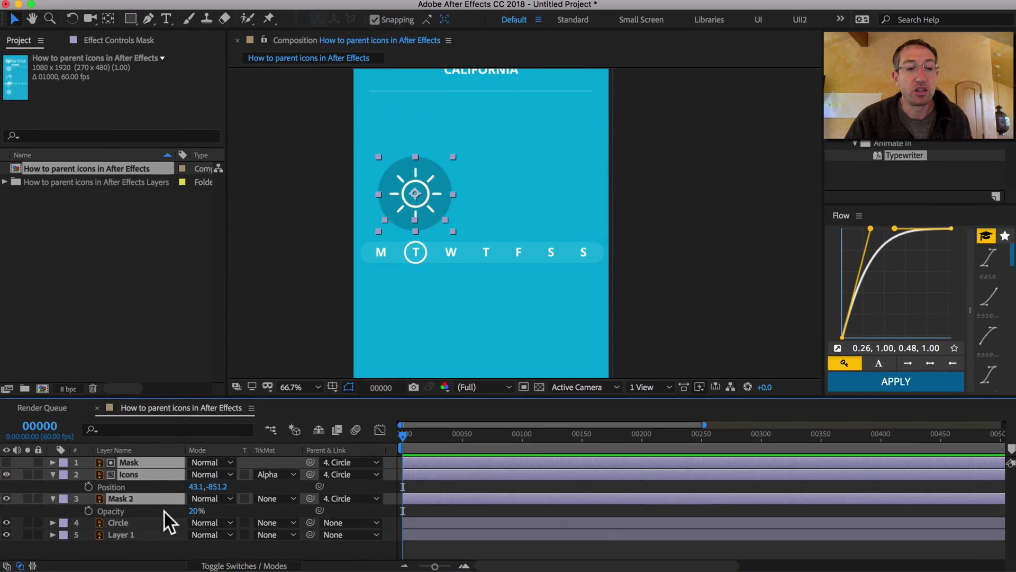
Step: Show Circle's Position and test that the parented layers follow it, then undo the move
{"action": "left_click", "coordinate": [195, 504]}
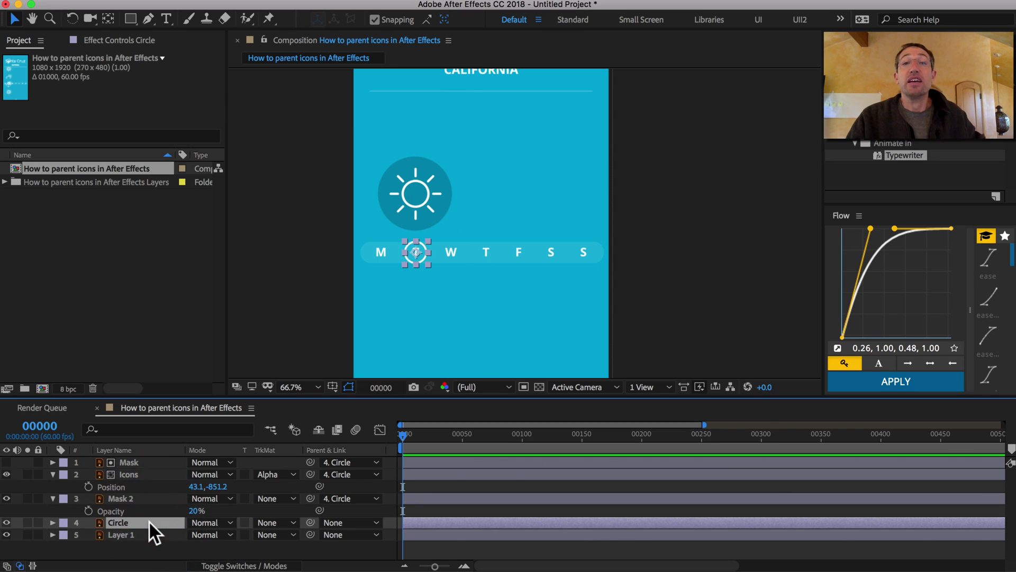
{"action": "key", "text": "p"}
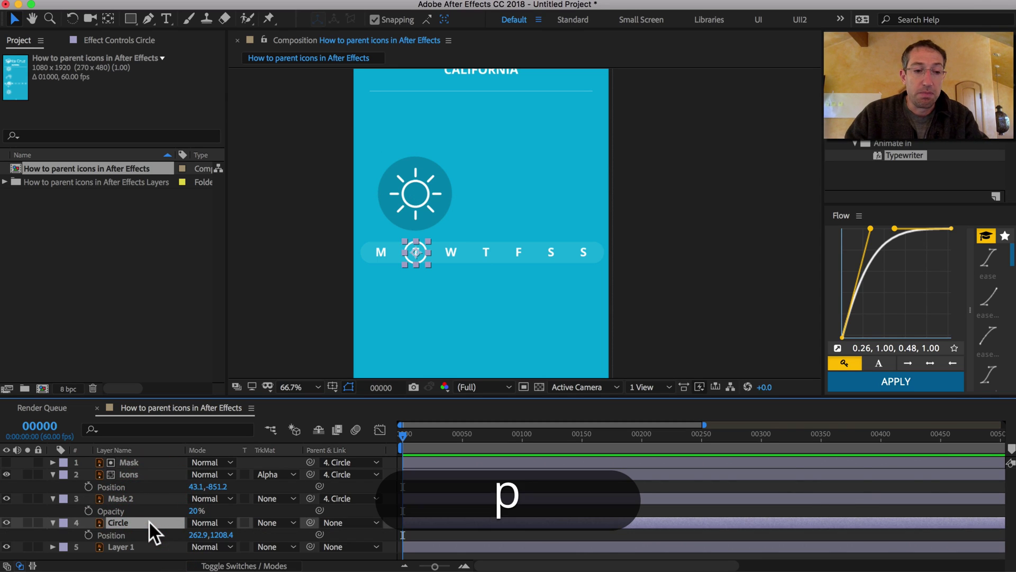
{"action": "left_click_drag", "start_coordinate": [227, 535], "coordinate": [231, 496]}
{"action": "left_click_drag", "start_coordinate": [201, 537], "coordinate": [230, 507]}
{"action": "key", "text": "super+z"}
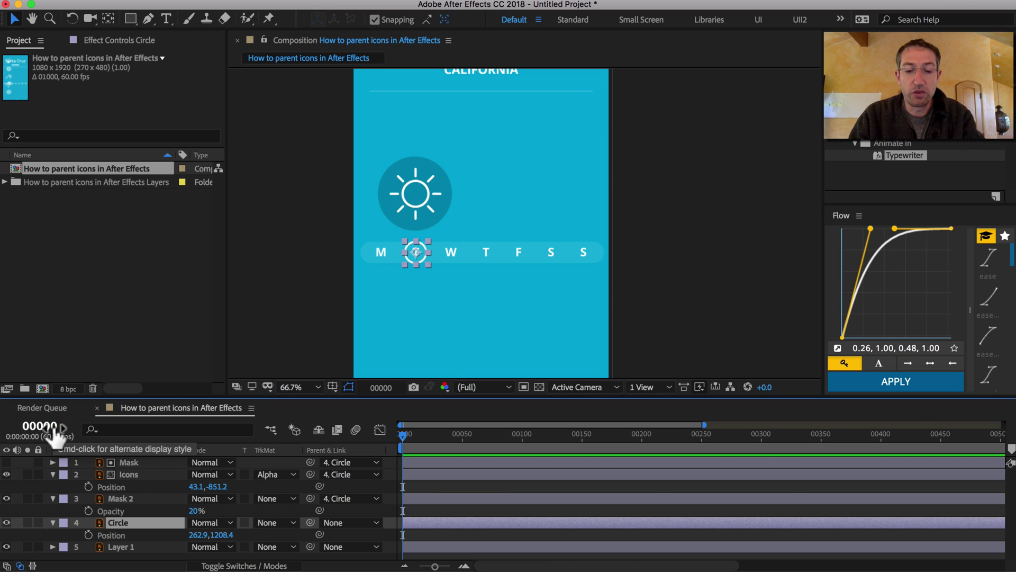
Step: Check the composition frame rate in Composition Settings without changing anything
{"action": "key", "text": "super+k"}
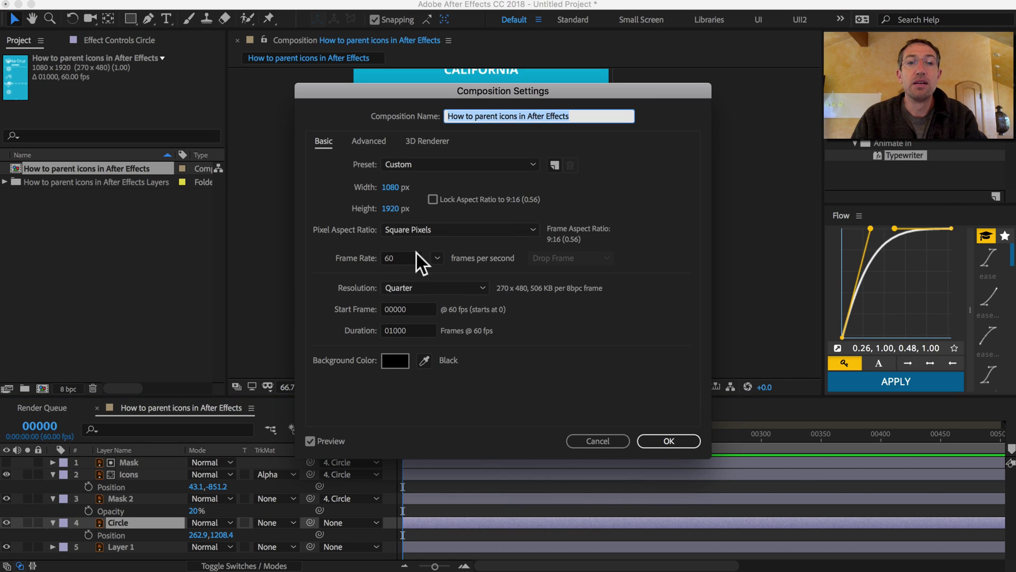
{"action": "left_click", "coordinate": [396, 255]}
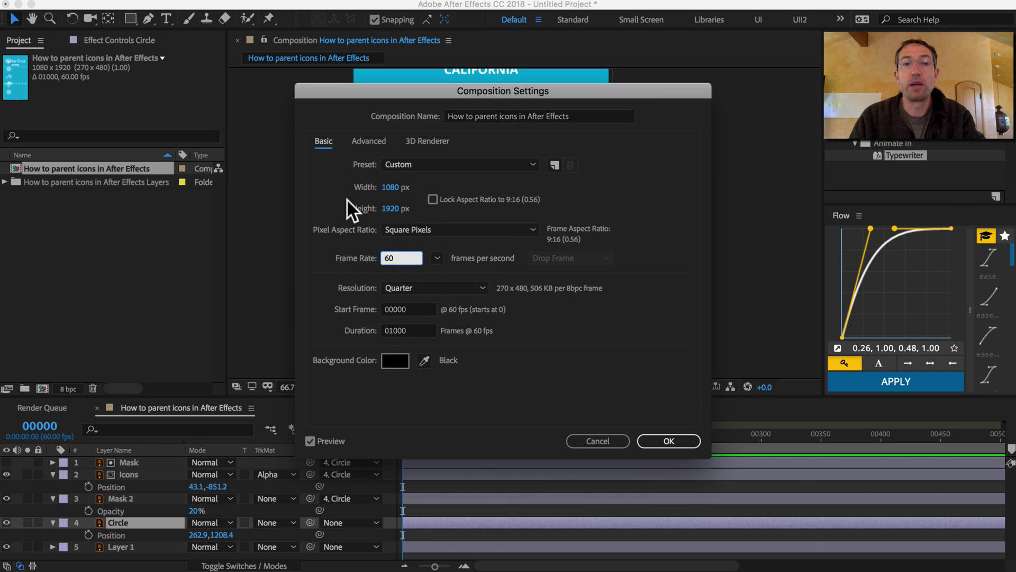
{"action": "key", "text": "Return"}
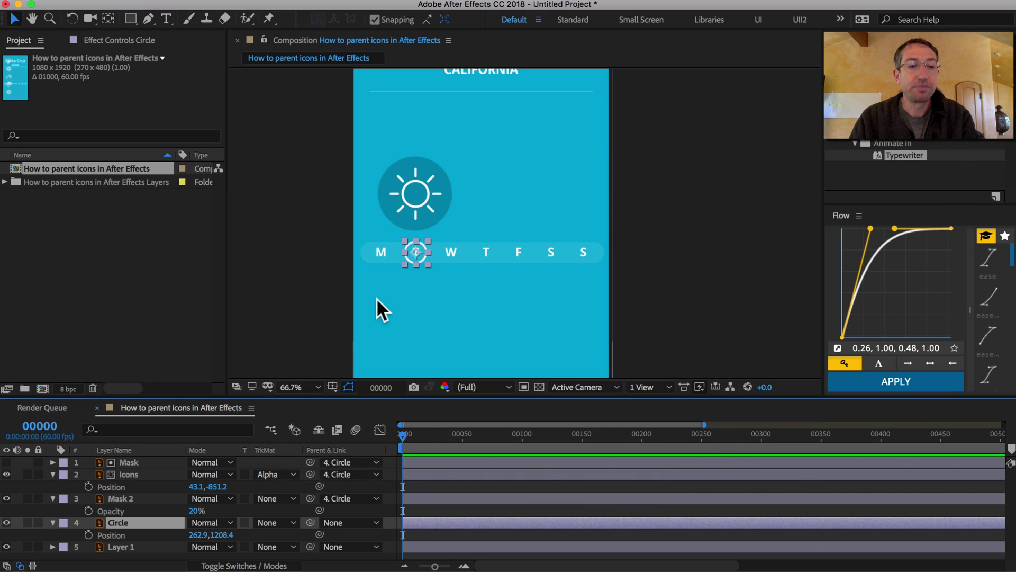
Step: Go to frame 34 and zoom the viewer to 200% on the weekday row
{"action": "left_click", "coordinate": [47, 426]}
{"action": "type", "text": "34"}
{"action": "key", "text": "Return"}
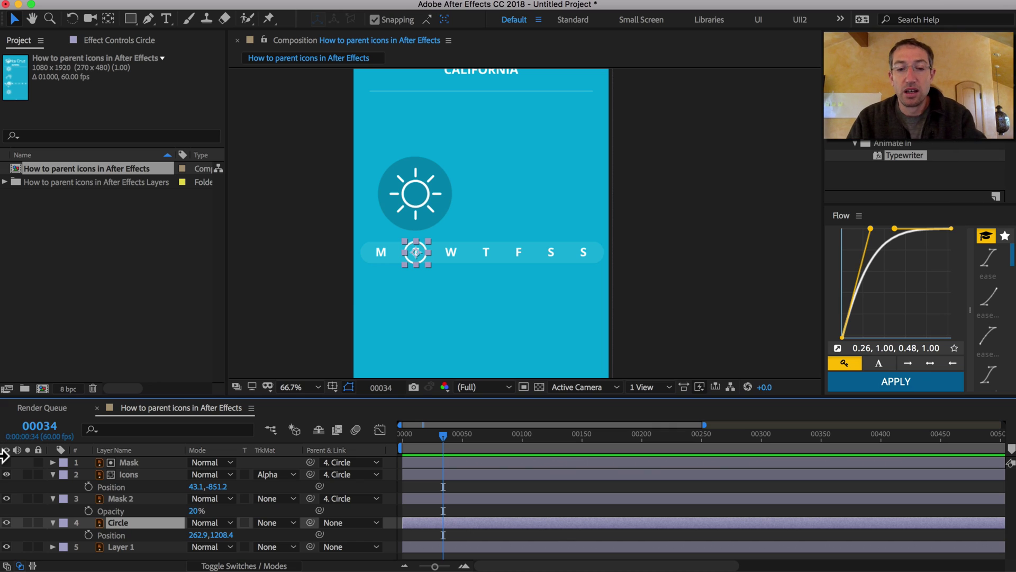
{"action": "key", "text": "period"}
{"action": "key", "text": "period"}
{"action": "key", "text": "period"}
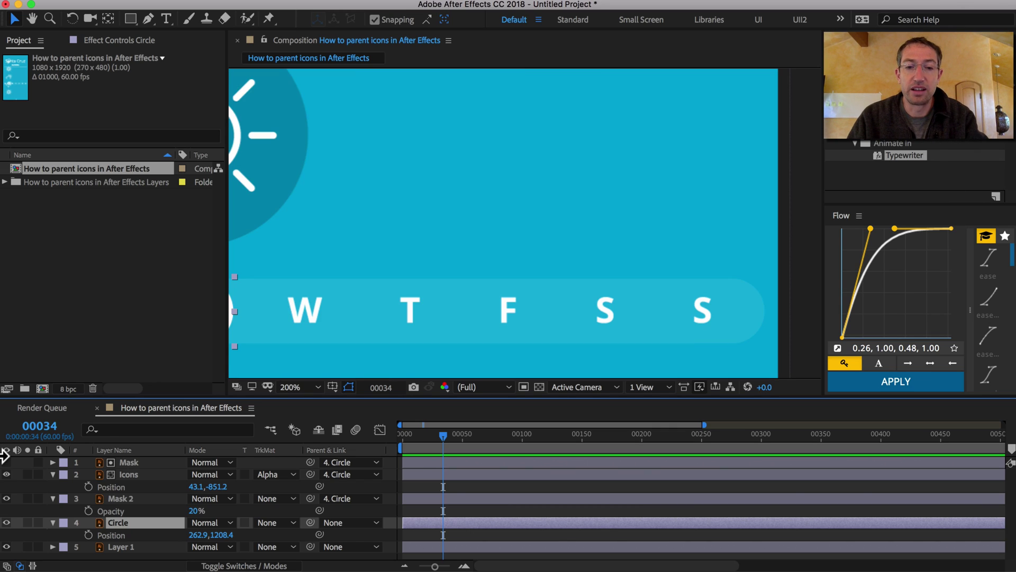
{"action": "key", "text": "comma"}
{"action": "key", "text": "comma"}
{"action": "key", "text": "period"}
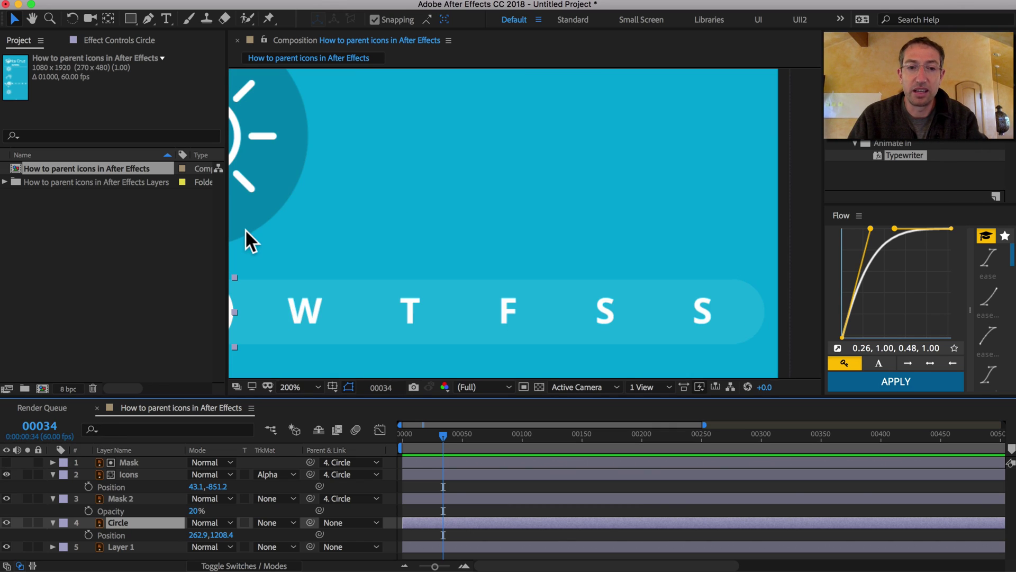
{"action": "key", "text": "h"}
{"action": "left_click_drag", "start_coordinate": [563, 152], "coordinate": [622, 150]}
{"action": "key", "text": "v"}
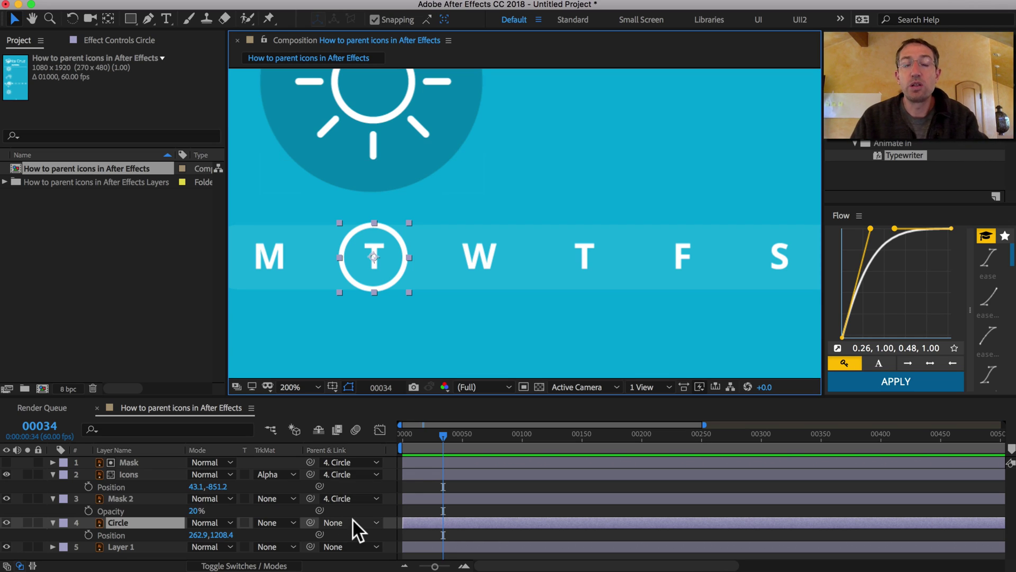
Step: Set a Circle Position keyframe at frame 34, then advance to frame 68
{"action": "left_click", "coordinate": [88, 534]}
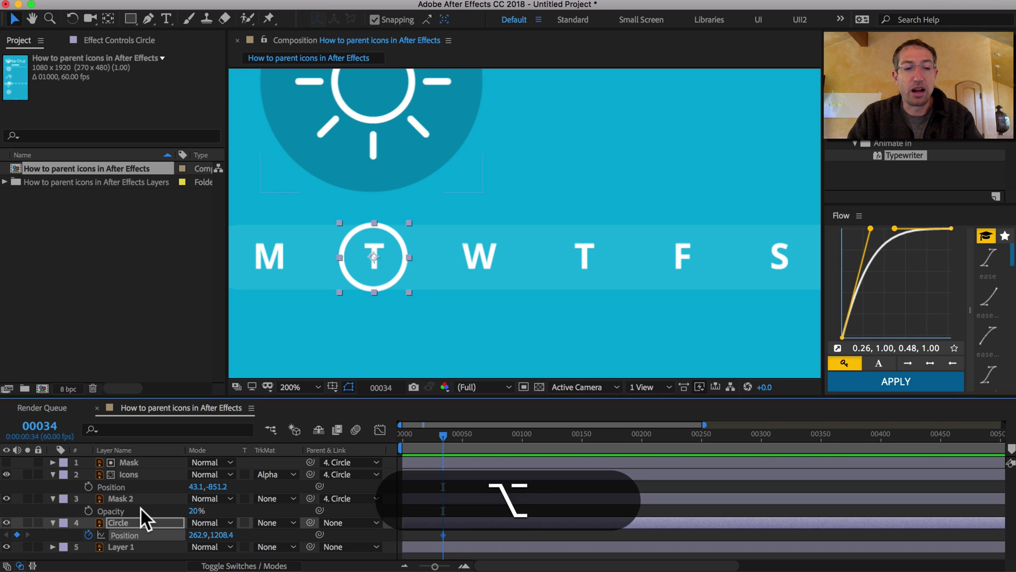
{"action": "key", "text": "alt+p"}
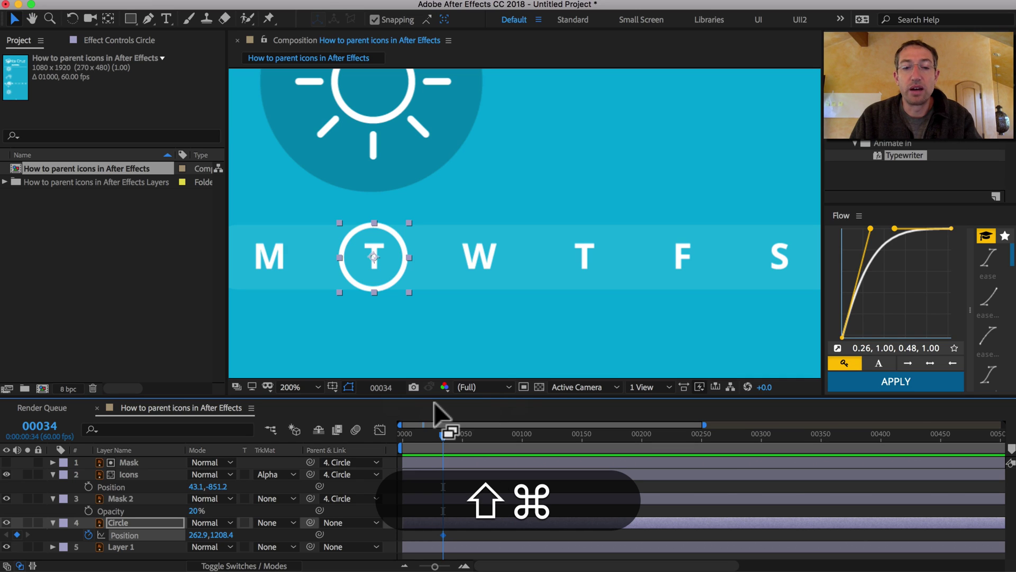
{"action": "key", "text": "shift+super+Right"}
{"action": "key", "text": "shift+super+Right"}
{"action": "key", "text": "shift+super+Right"}
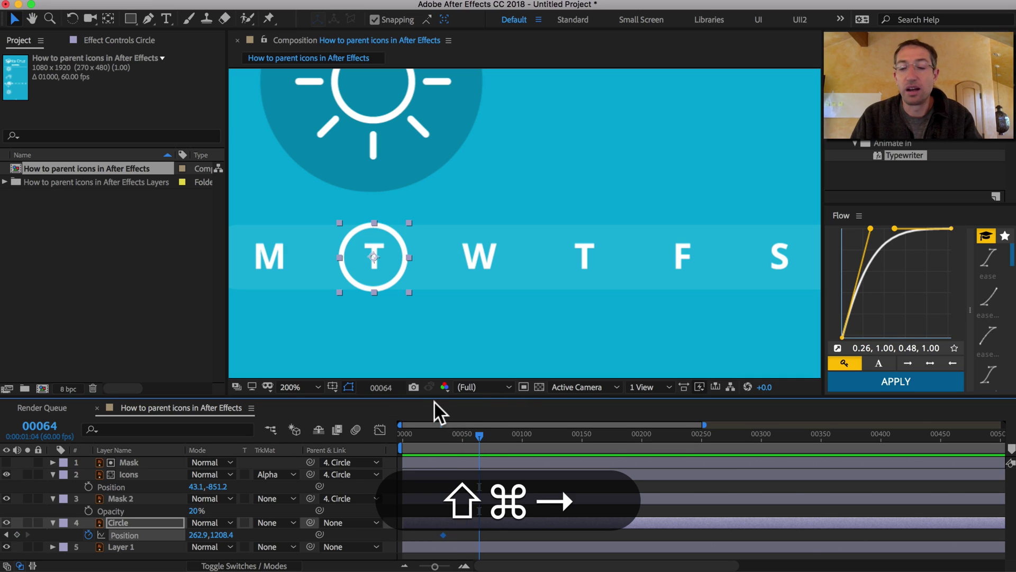
{"action": "key", "text": "super+Right"}
{"action": "key", "text": "super+Right"}
{"action": "key", "text": "super+Right"}
{"action": "key", "text": "super+Right"}
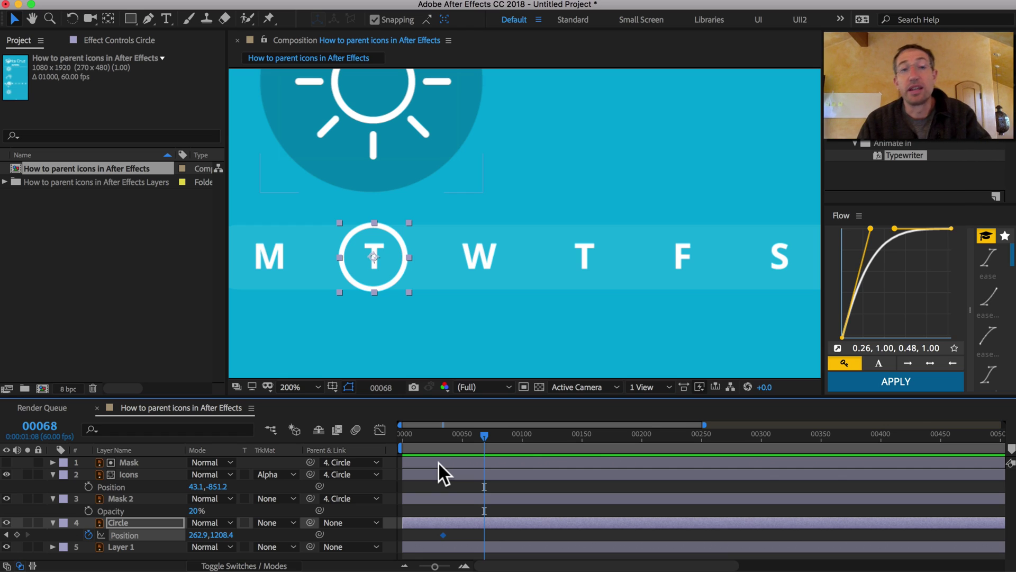
Step: Key the Circle onto W at frame 68 (411.9,1208.4) and preview the slide from T
{"action": "key", "text": "shift"}
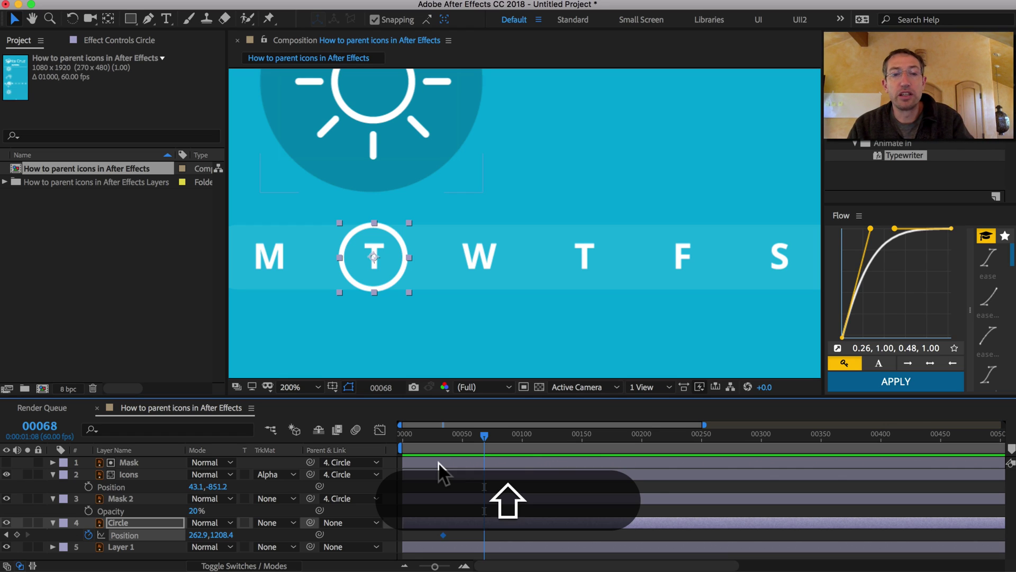
{"action": "key", "text": "shift+Right"}
{"action": "key", "text": "shift+Right"}
{"action": "key", "text": "shift+Right"}
{"action": "key", "text": "shift+Right"}
{"action": "key", "text": "shift+Right"}
{"action": "key", "text": "shift+Right"}
{"action": "key", "text": "shift+Right"}
{"action": "key", "text": "shift+Right"}
{"action": "key", "text": "shift+Right"}
{"action": "key", "text": "shift+Right"}
{"action": "key", "text": "shift+Right"}
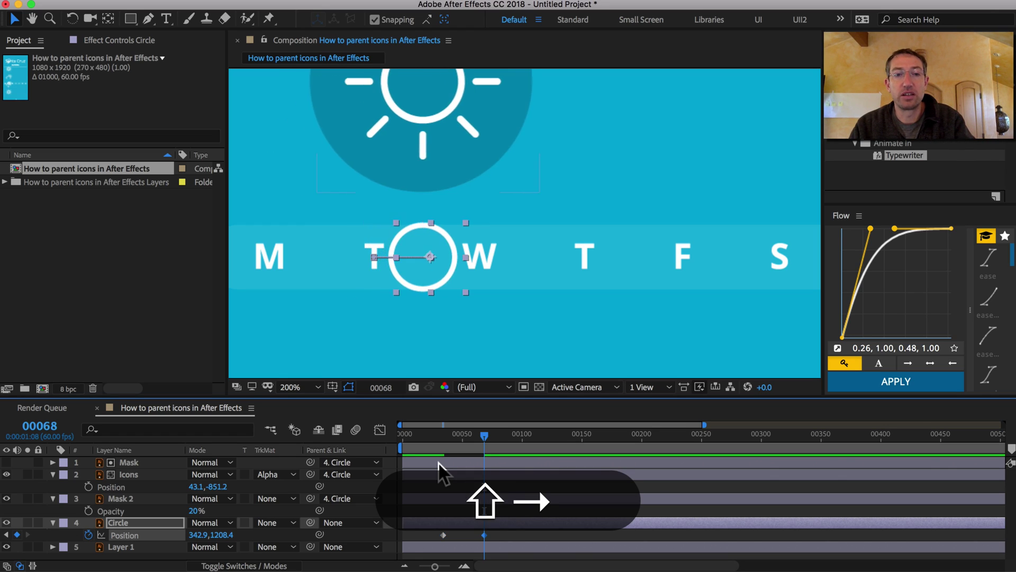
{"action": "key", "text": "shift+Right"}
{"action": "key", "text": "shift+Right"}
{"action": "key", "text": "shift+Left"}
{"action": "key", "text": "shift+Left"}
{"action": "key", "text": "shift+Left"}
{"action": "key", "text": "shift+Left"}
{"action": "key", "text": "shift+Left"}
{"action": "key", "text": "shift+Left"}
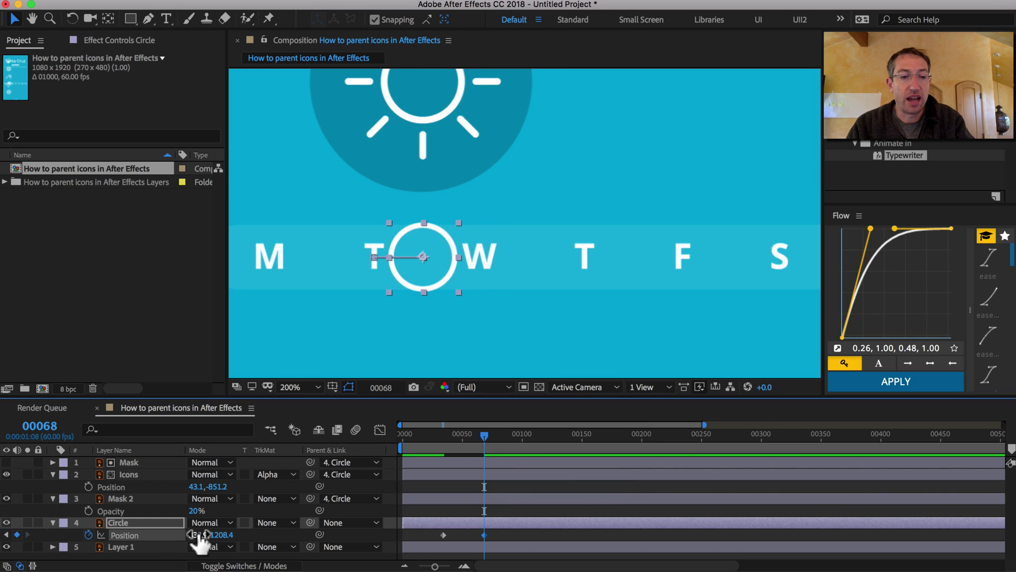
{"action": "mouse_move", "coordinate": [201, 534]}
{"action": "left_mouse_down"}
{"action": "mouse_move", "coordinate": [234, 533]}
{"action": "mouse_move", "coordinate": [181, 537]}
{"action": "left_mouse_up"}
{"action": "left_click", "coordinate": [481, 534]}
{"action": "left_click", "coordinate": [481, 534]}
{"action": "left_click", "coordinate": [443, 532]}
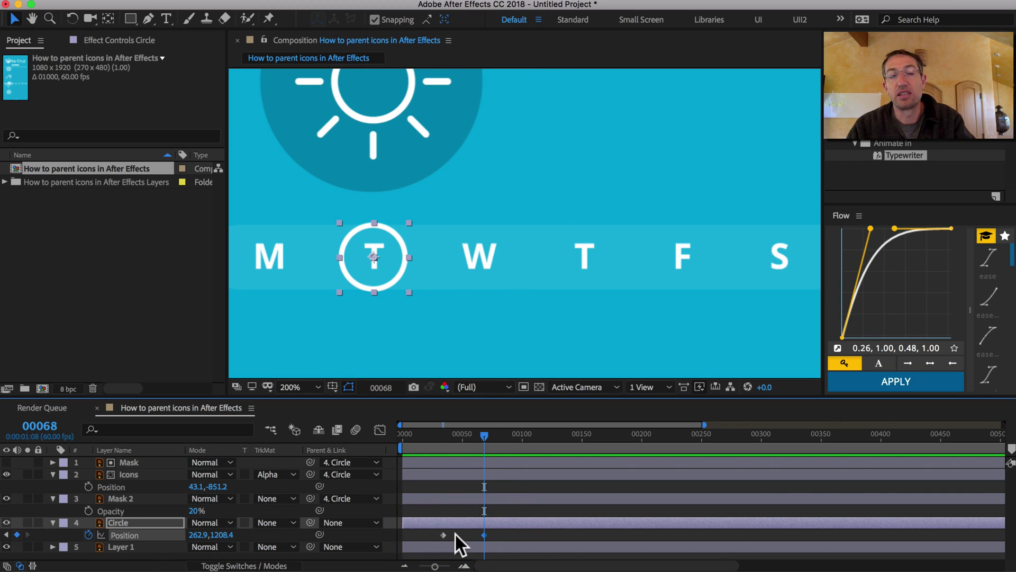
{"action": "left_click_drag", "start_coordinate": [201, 535], "coordinate": [428, 553]}
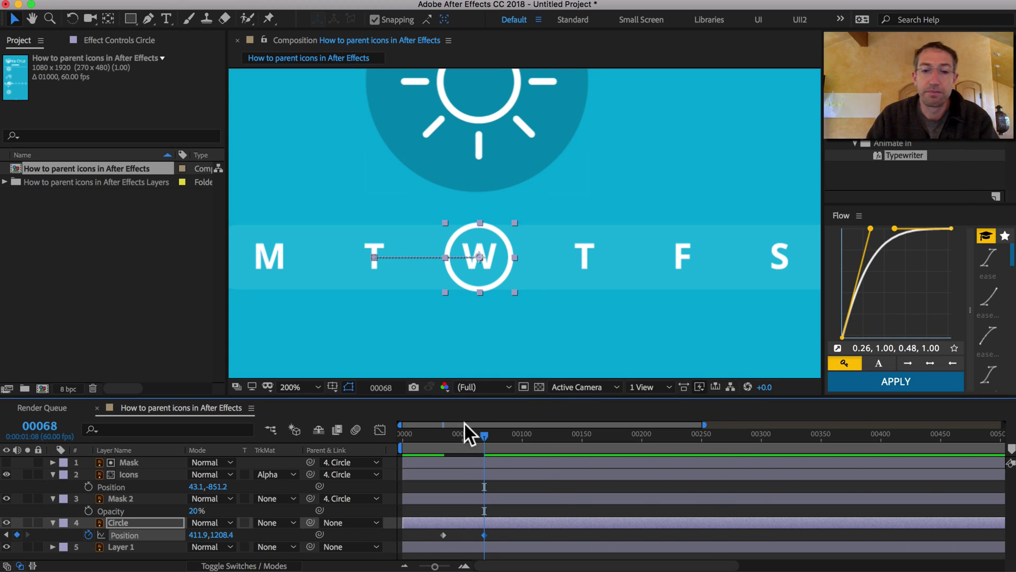
{"action": "left_click_drag", "start_coordinate": [468, 433], "coordinate": [443, 428]}
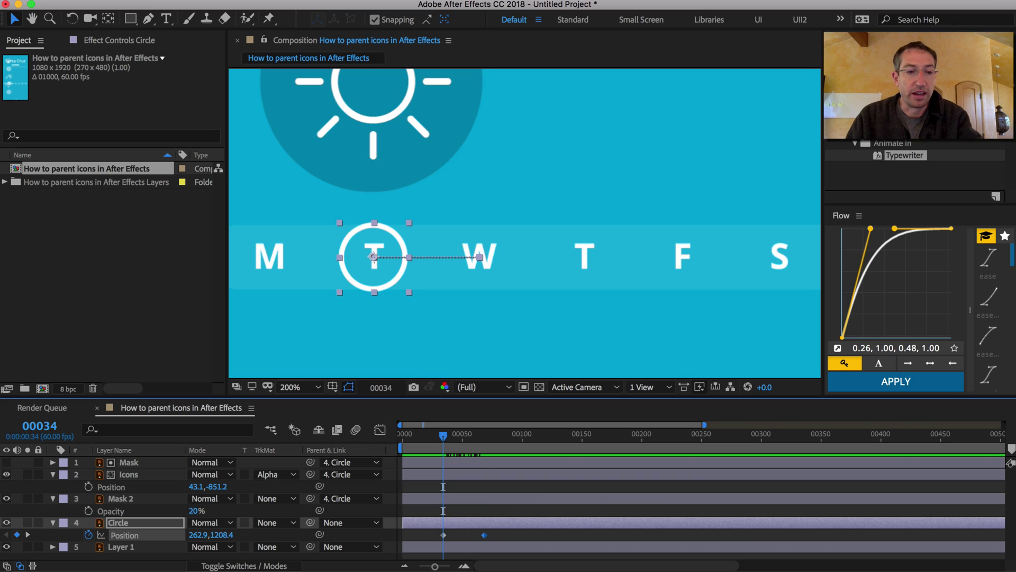
Step: Key the Icons Position at frame 34, jump to frame 68, and hide path outlines
{"action": "left_click", "coordinate": [138, 474]}
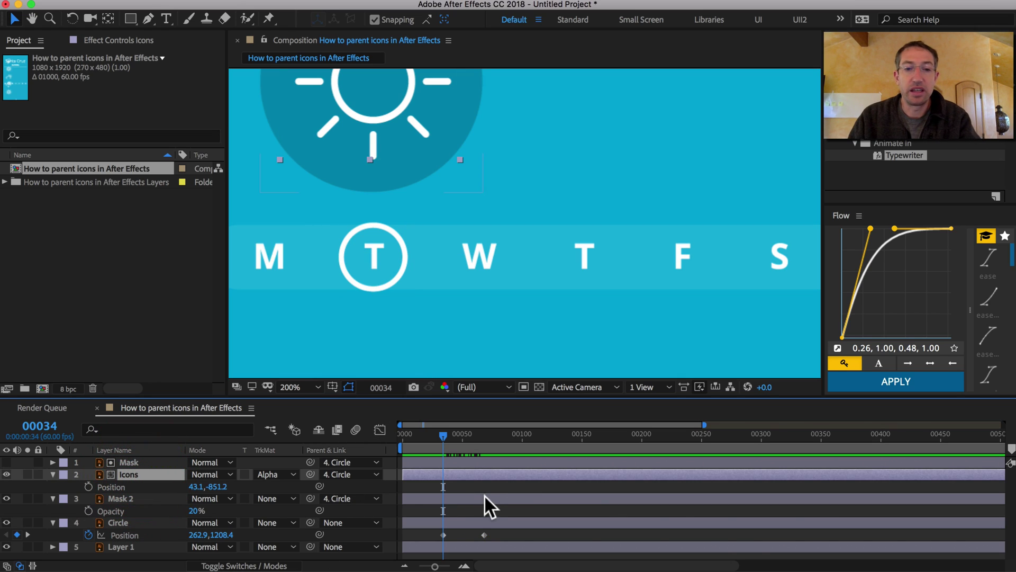
{"action": "key", "text": "alt+shift+p"}
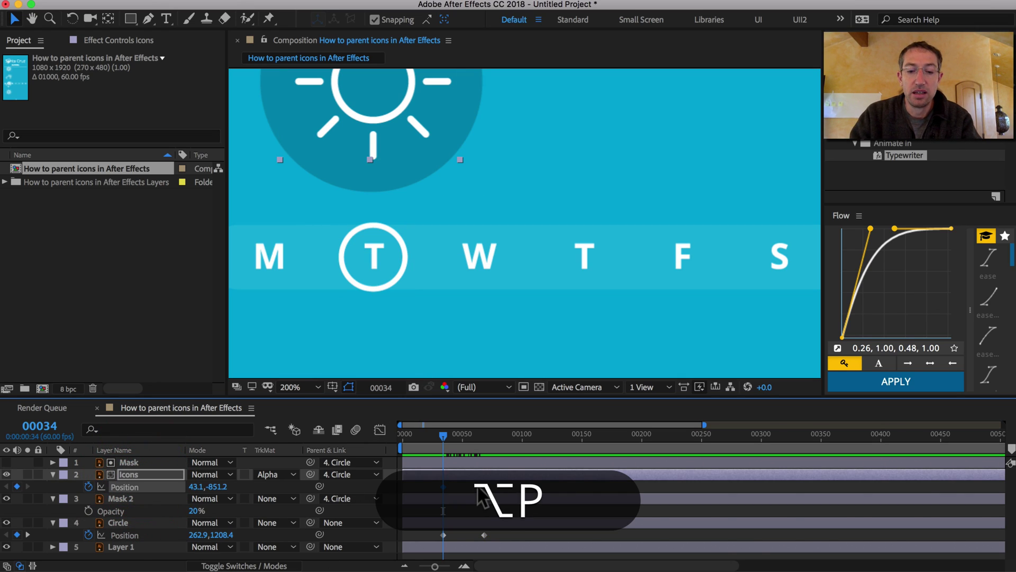
{"action": "key", "text": "k"}
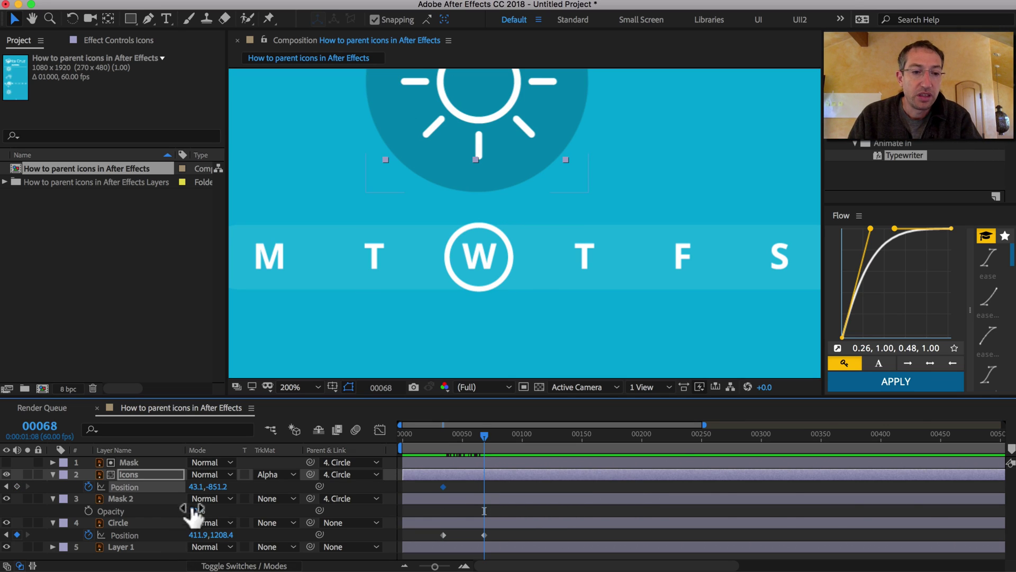
{"action": "left_click_drag", "start_coordinate": [196, 486], "coordinate": [309, 497]}
{"action": "left_click_drag", "start_coordinate": [571, 222], "coordinate": [483, 299]}
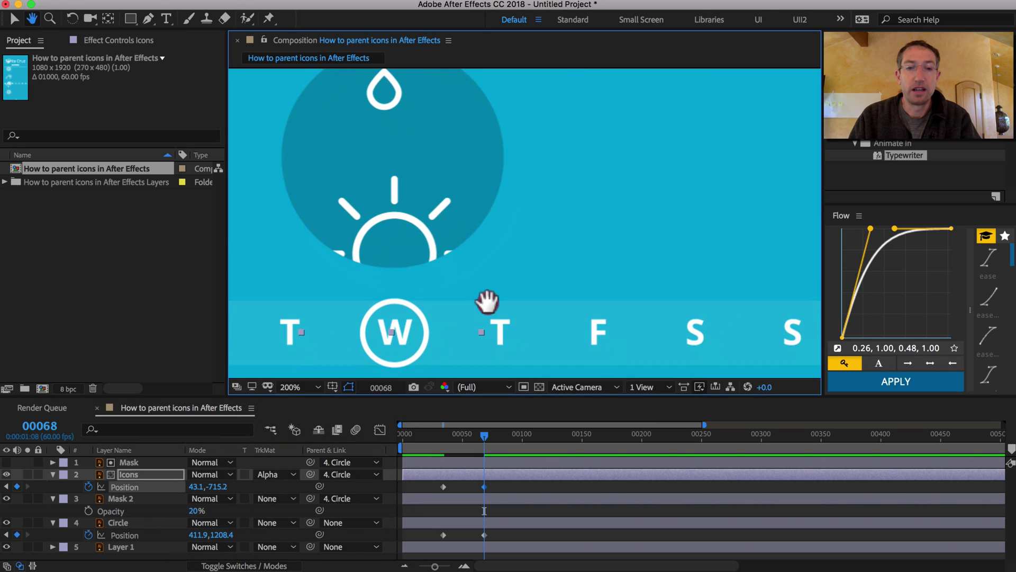
{"action": "left_click", "coordinate": [347, 385]}
{"action": "key", "text": "v"}
Step: Set the Icons Position Y to -523.2 at frame 68, centring the rain cloud above W
{"action": "left_click", "coordinate": [216, 486]}
{"action": "left_click_drag", "start_coordinate": [215, 486], "coordinate": [342, 491]}
{"action": "left_click_drag", "start_coordinate": [526, 208], "coordinate": [549, 261]}
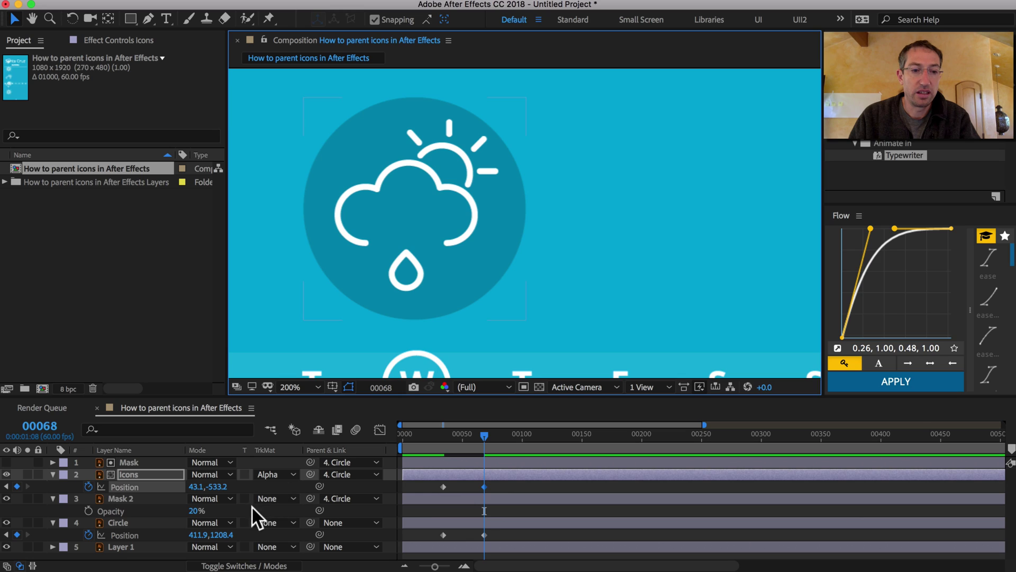
{"action": "left_click_drag", "start_coordinate": [221, 488], "coordinate": [227, 492]}
{"action": "key", "text": "comma"}
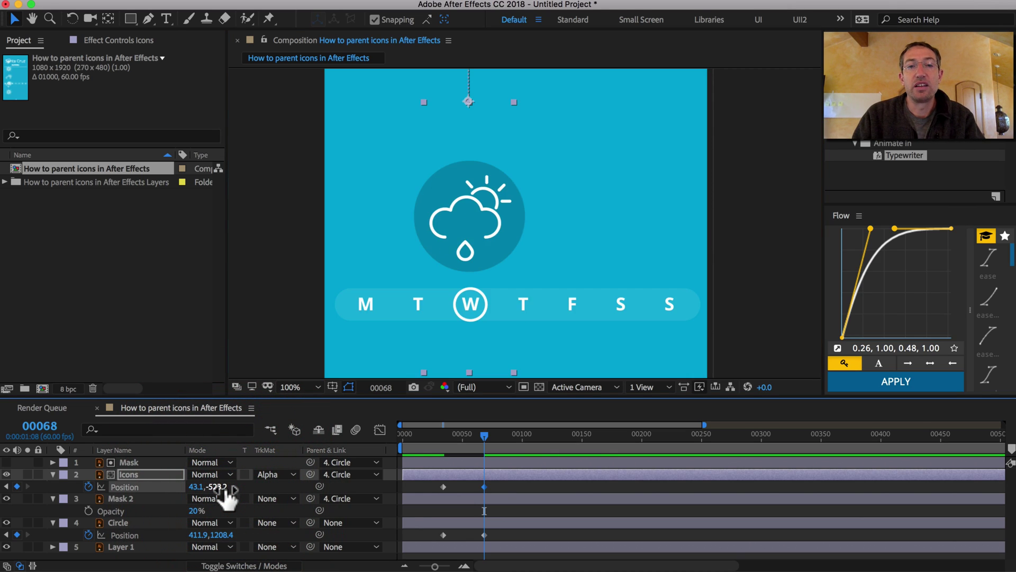
{"action": "left_click_drag", "start_coordinate": [415, 307], "coordinate": [376, 239]}
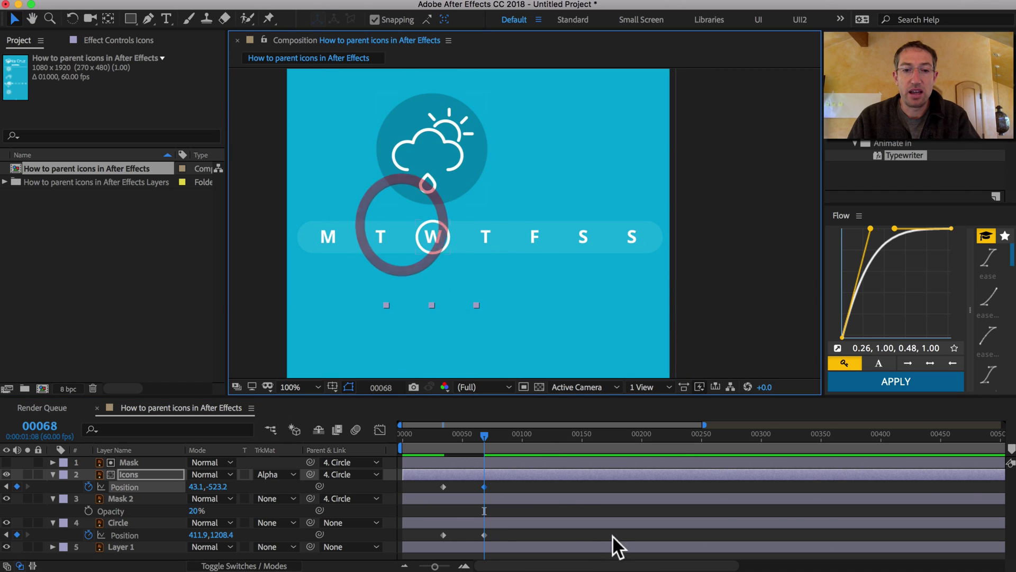
Step: Apply the Flow ease to all four Position keyframes and preview the animation
{"action": "left_click_drag", "start_coordinate": [512, 434], "coordinate": [544, 434]}
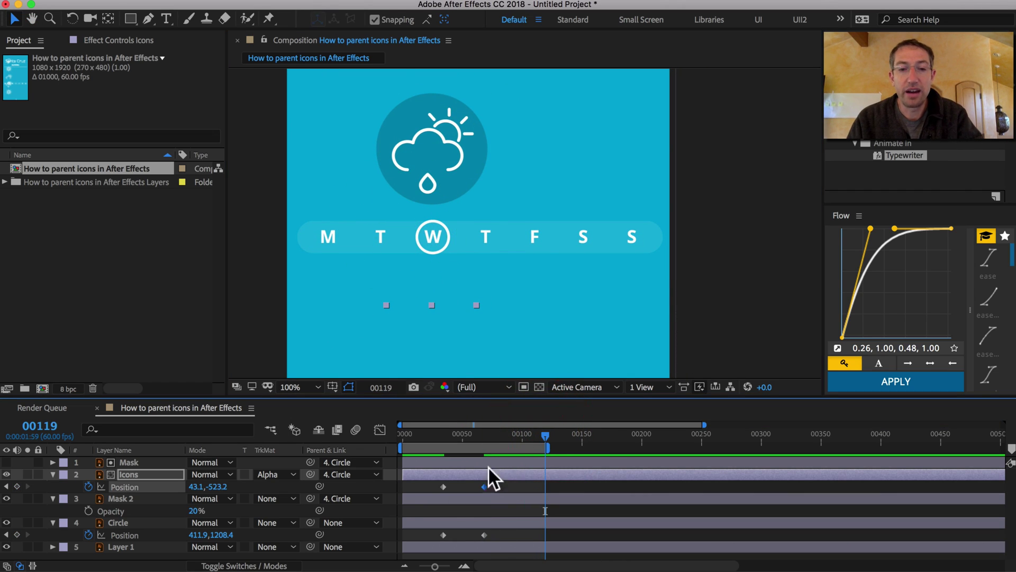
{"action": "left_click_drag", "start_coordinate": [425, 483], "coordinate": [507, 533]}
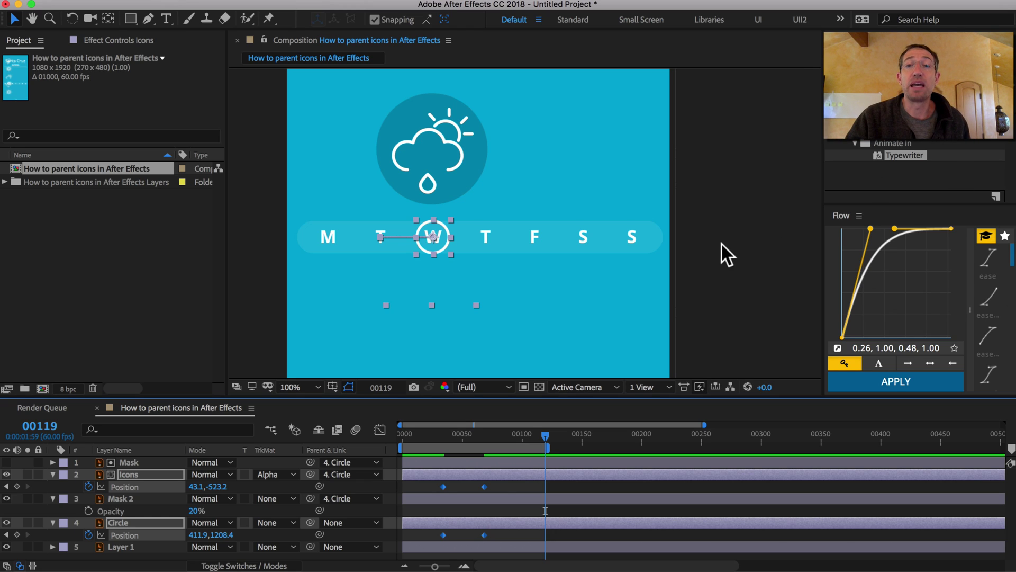
{"action": "left_click", "coordinate": [870, 382]}
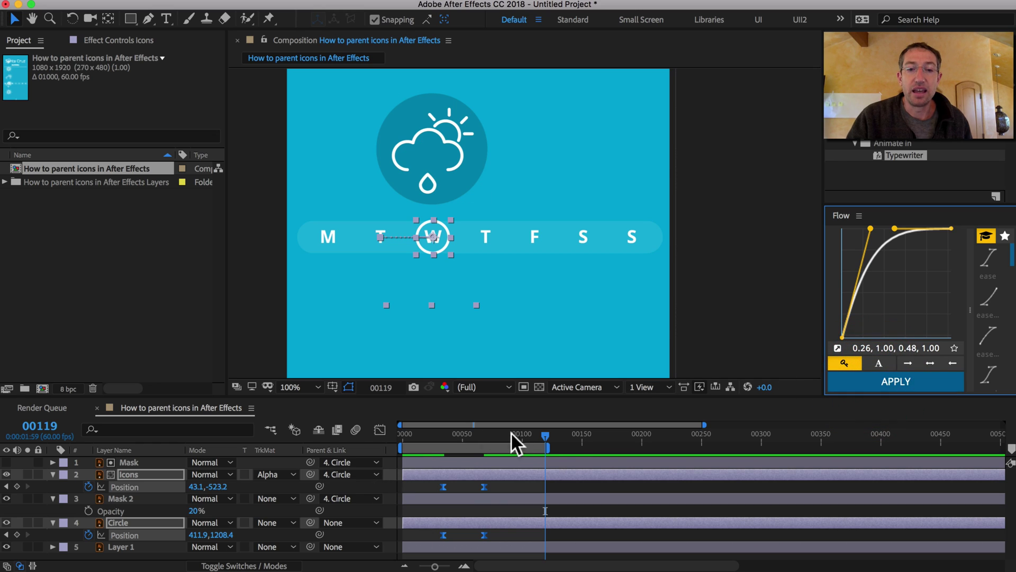
{"action": "key", "text": "space"}
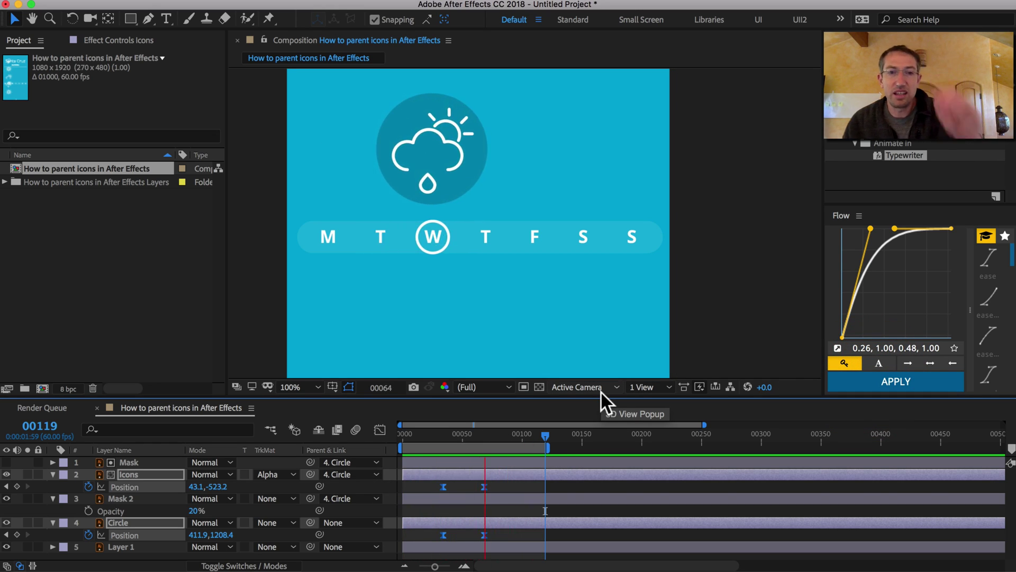
{"action": "key", "text": "space"}
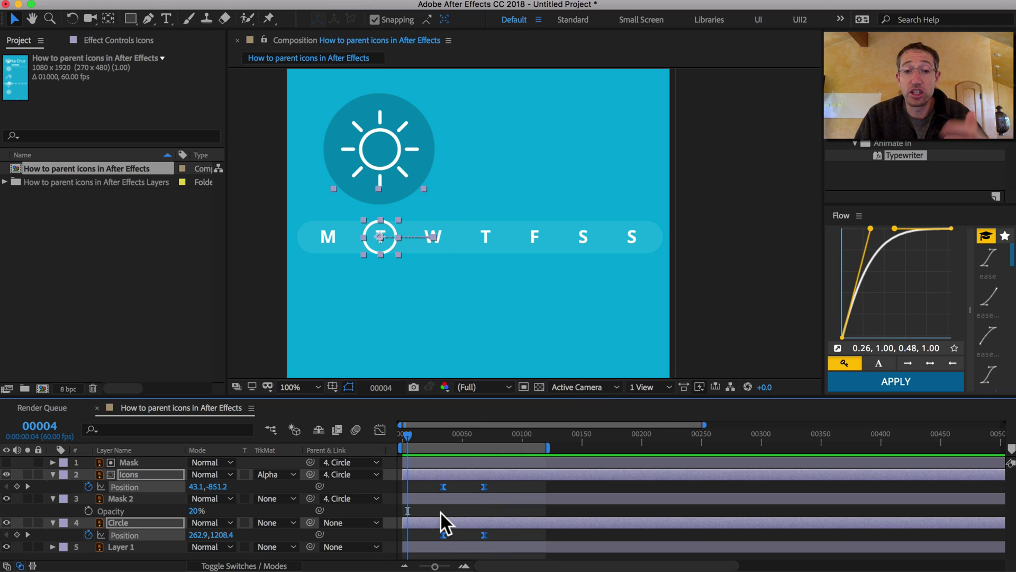
Step: Select the second pair of Position keyframes and push them later, around frame 125
{"action": "left_click", "coordinate": [481, 435]}
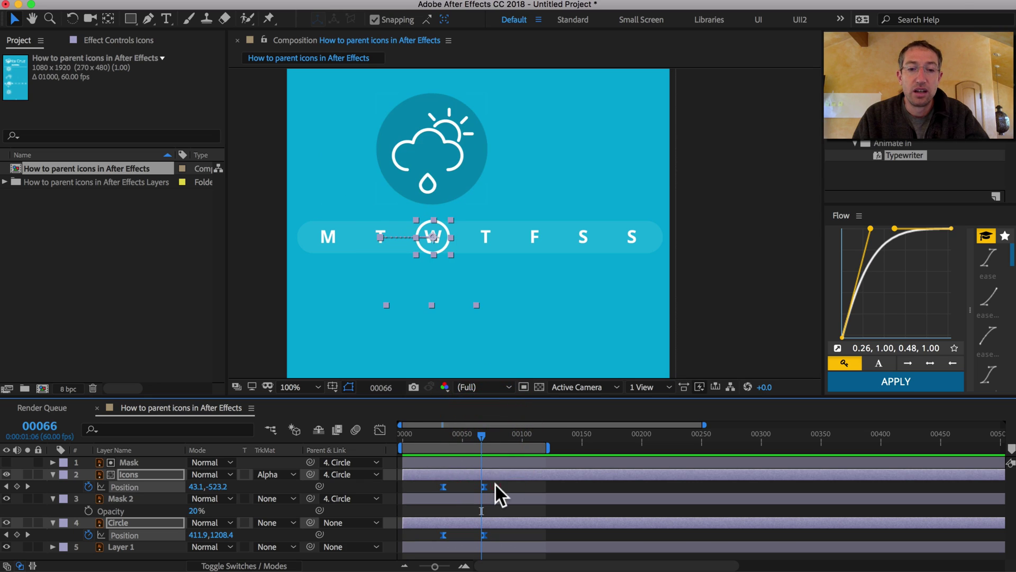
{"action": "left_click_drag", "start_coordinate": [495, 484], "coordinate": [552, 532]}
{"action": "left_click", "coordinate": [595, 442]}
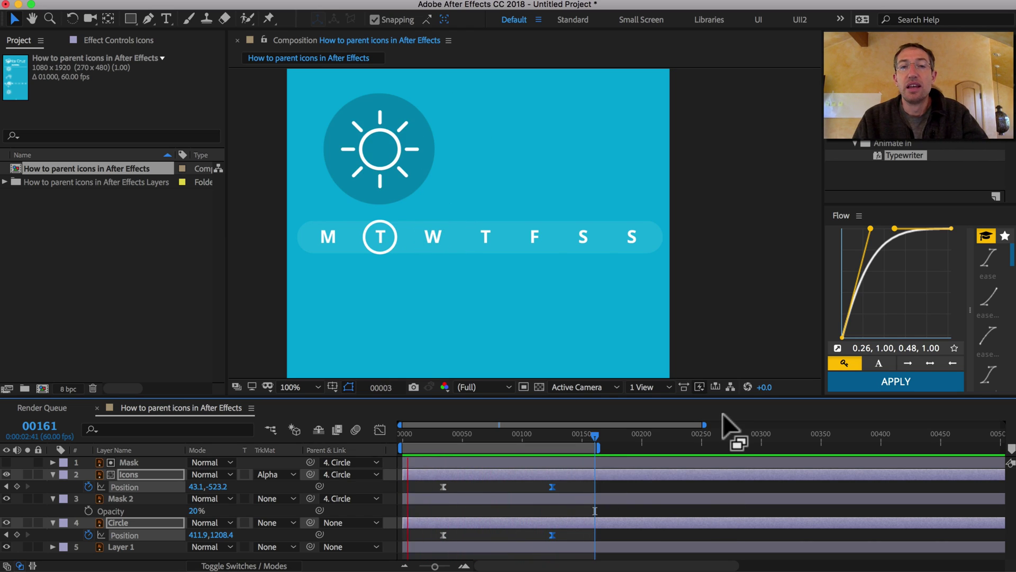
Step: Enlarge the Flow panel and pick the quart in-out preset (0.76, 0.00, 0.24, 1.00)
{"action": "key", "text": "space"}
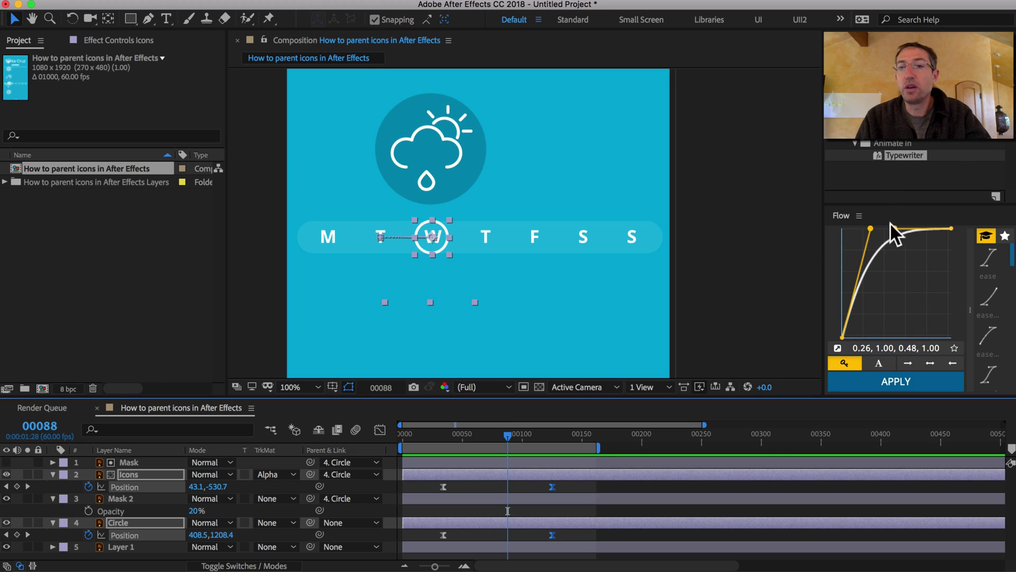
{"action": "left_click_drag", "start_coordinate": [889, 203], "coordinate": [889, 184]}
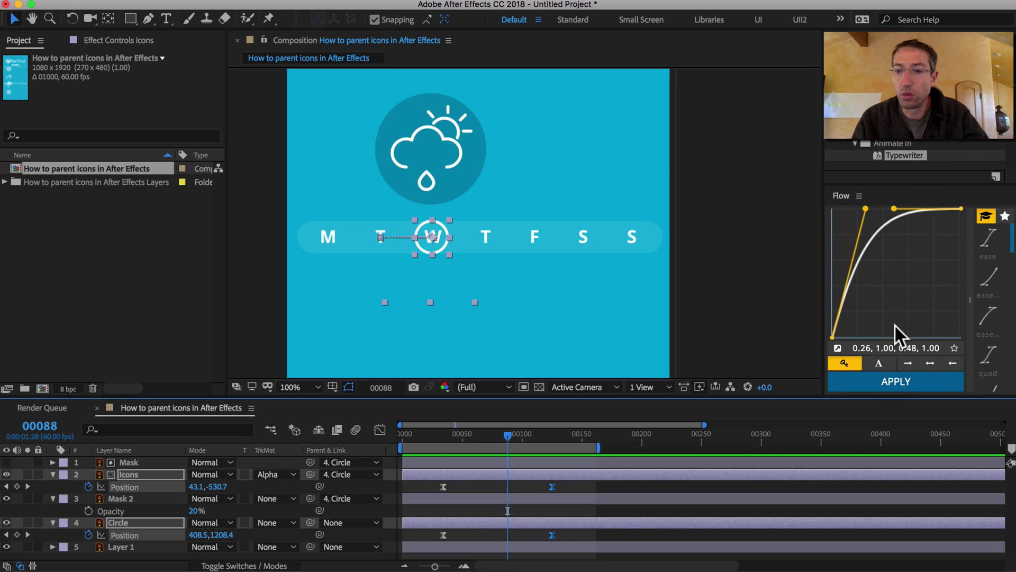
{"action": "left_click_drag", "start_coordinate": [805, 396], "coordinate": [805, 429]}
{"action": "left_click_drag", "start_coordinate": [908, 403], "coordinate": [907, 324]}
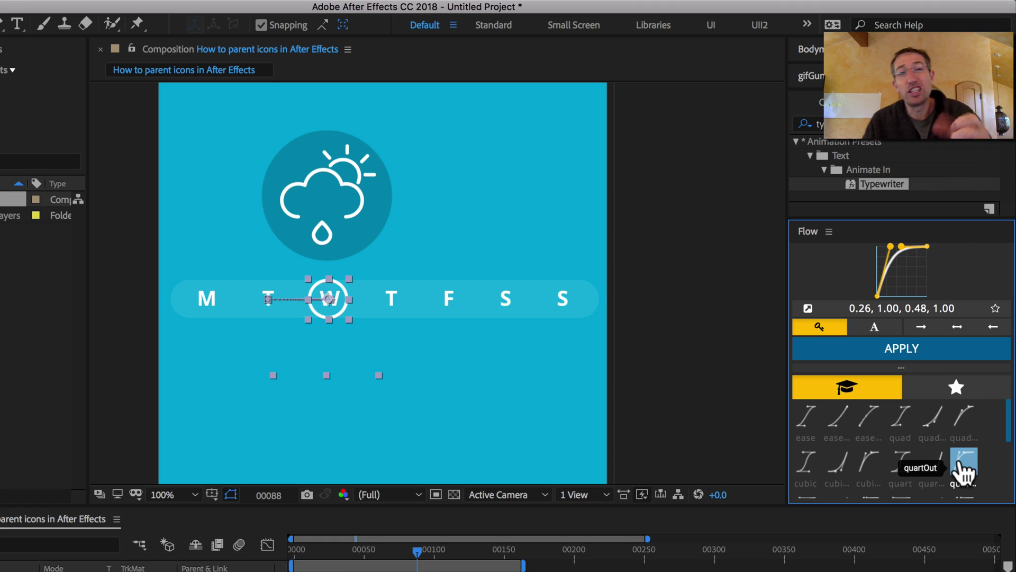
{"action": "left_click", "coordinate": [895, 470]}
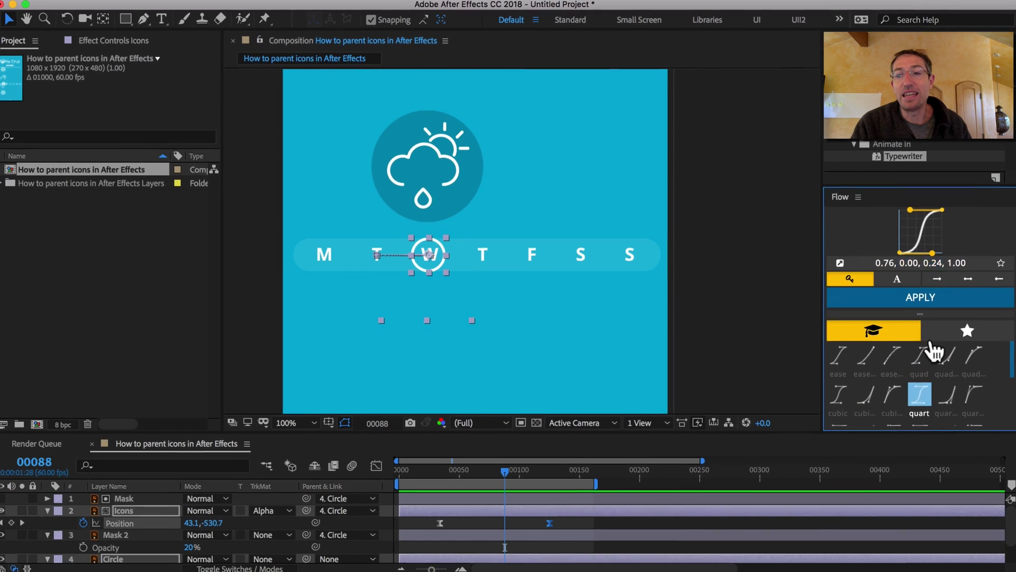
Step: Apply the quart curve to the Position keyframes and preview from the first frame
{"action": "scroll", "coordinate": [476, 539], "scroll_direction": "down", "scroll_amount": 3}
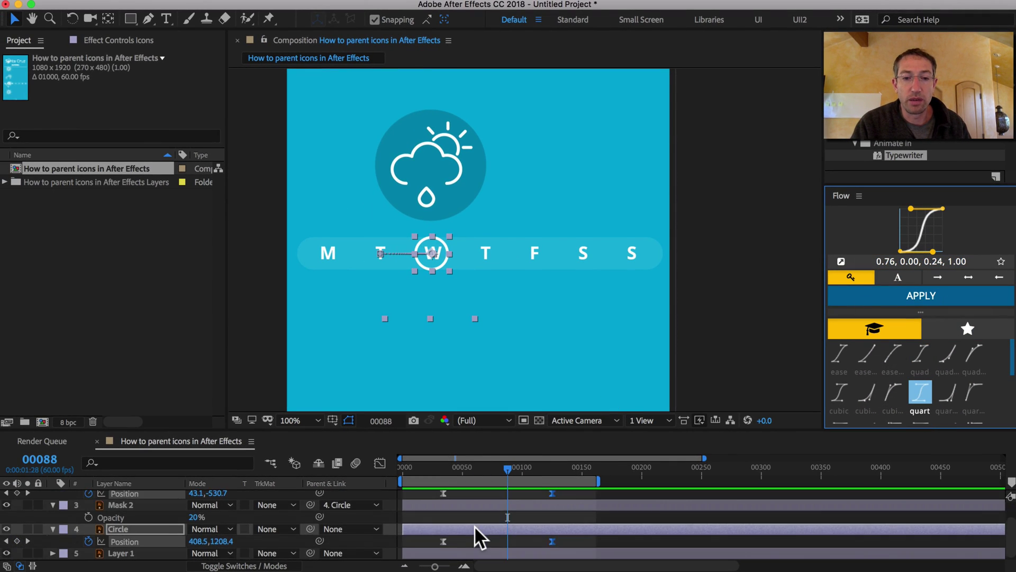
{"action": "scroll", "coordinate": [476, 532], "scroll_direction": "up", "scroll_amount": 1}
{"action": "left_click_drag", "start_coordinate": [431, 504], "coordinate": [565, 555]}
{"action": "left_click", "coordinate": [918, 296]}
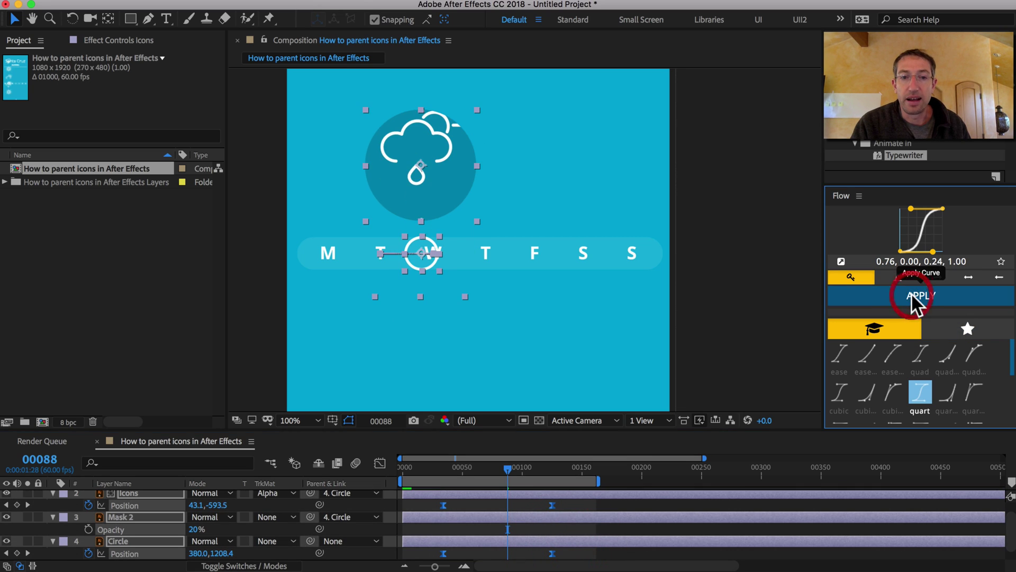
{"action": "left_click", "coordinate": [626, 470]}
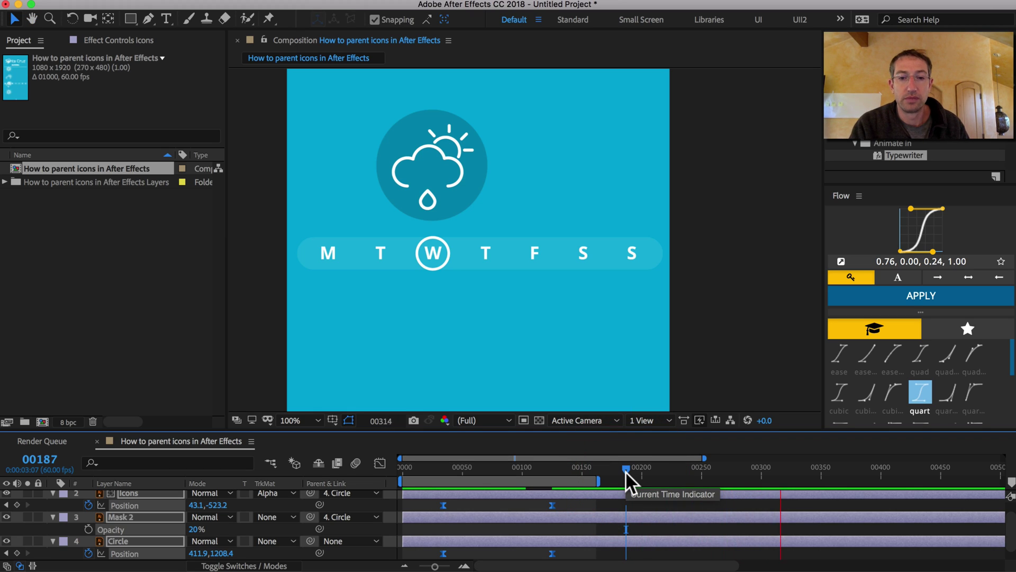
{"action": "key", "text": "space"}
{"action": "key", "text": "space"}
{"action": "key", "text": "space"}
{"action": "key", "text": "Home"}
{"action": "key", "text": "space"}
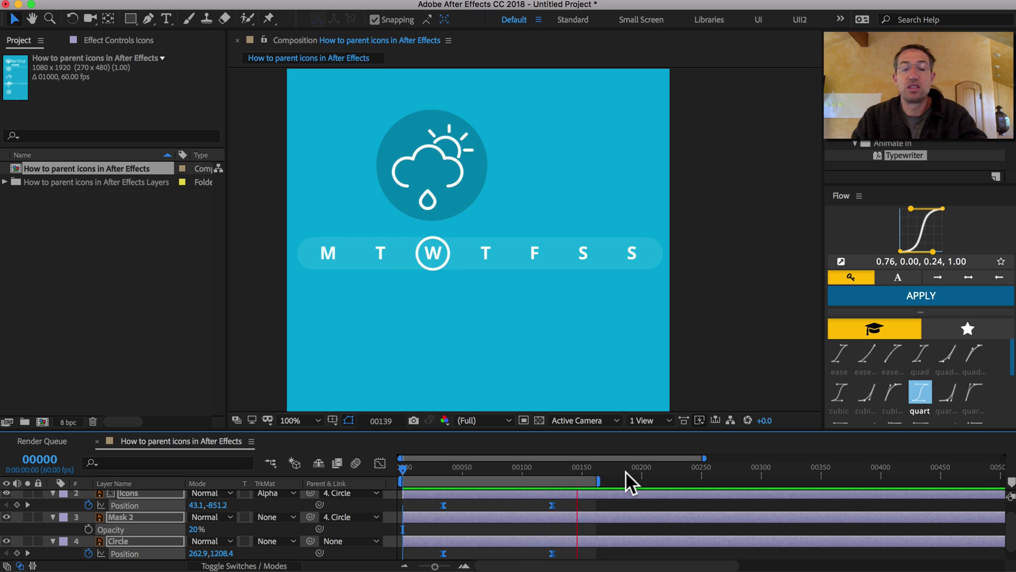
Step: Deselect all layers at frame 34 and open Solid Settings for a 1080×1920 red solid
{"action": "key", "text": "space"}
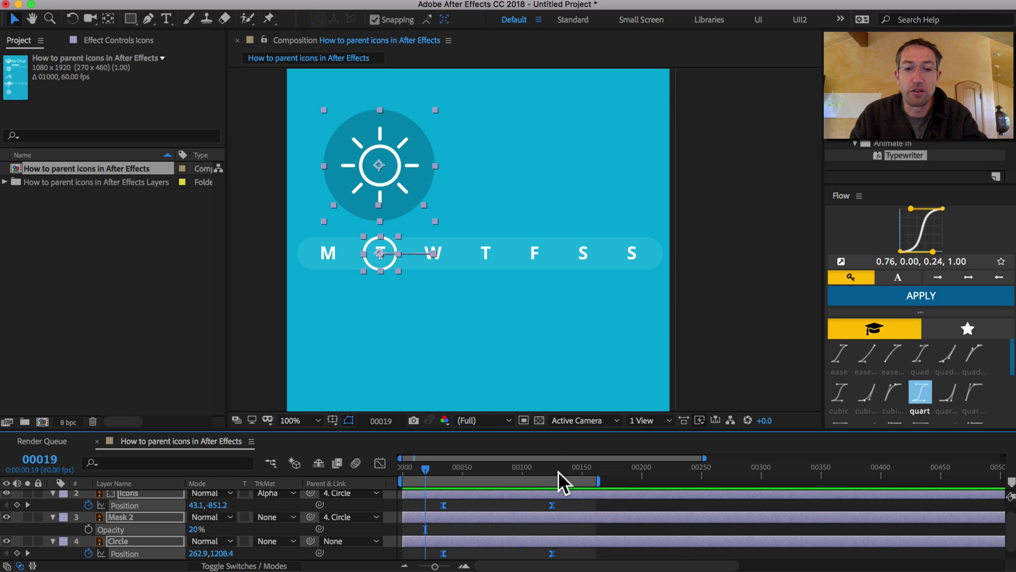
{"action": "left_click_drag", "start_coordinate": [561, 477], "coordinate": [445, 470]}
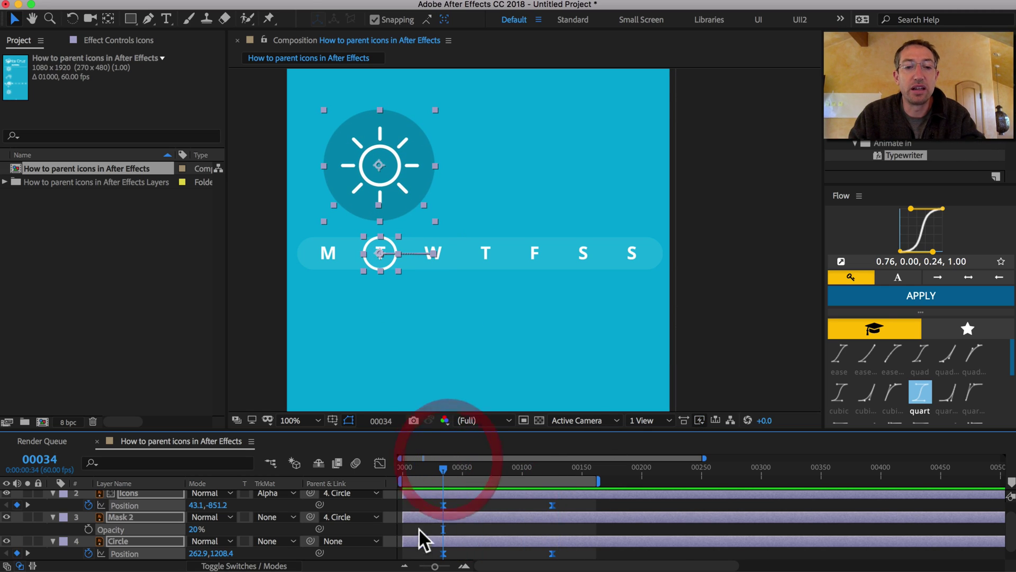
{"action": "left_click", "coordinate": [418, 509]}
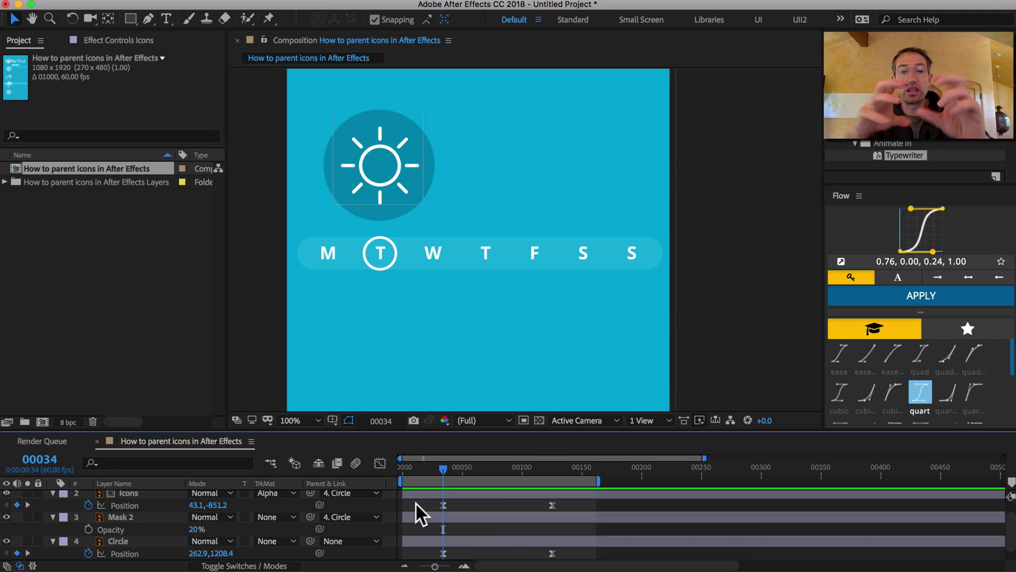
{"action": "key", "text": "super+y"}
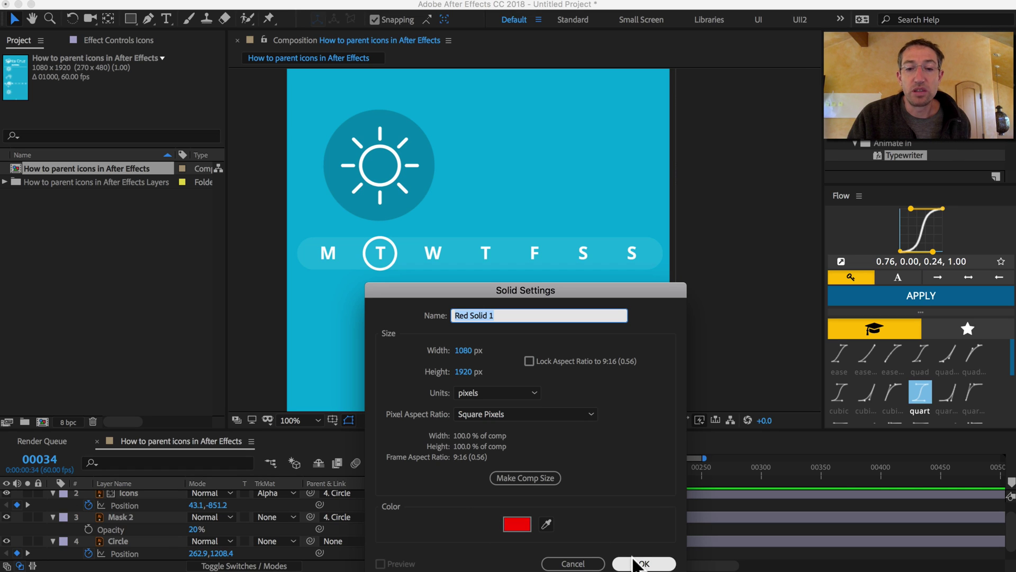
Step: Create hidden Red Solid 1, trim it to frames 34–125, and slide it later
{"action": "left_click", "coordinate": [635, 562]}
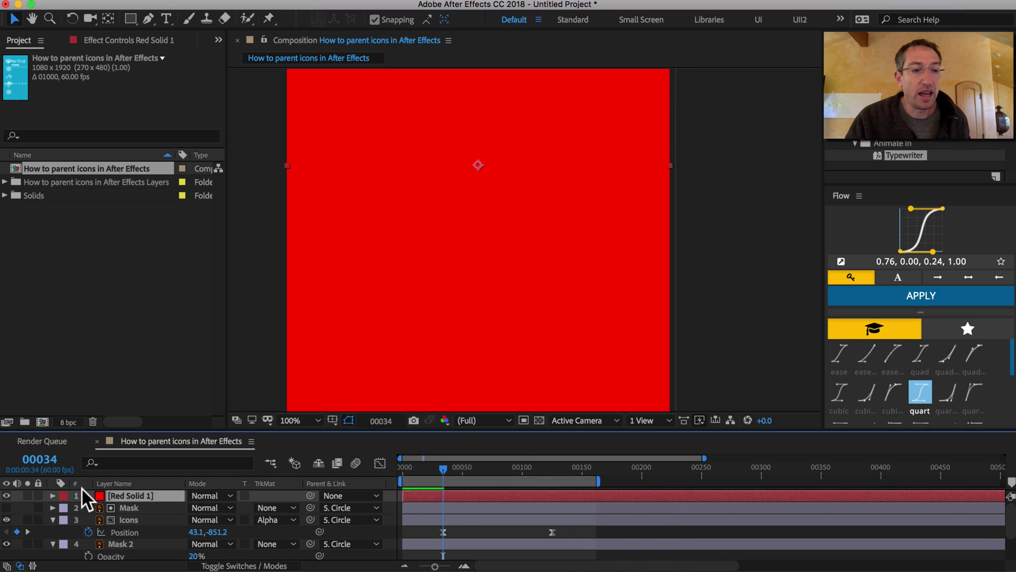
{"action": "left_click", "coordinate": [6, 496]}
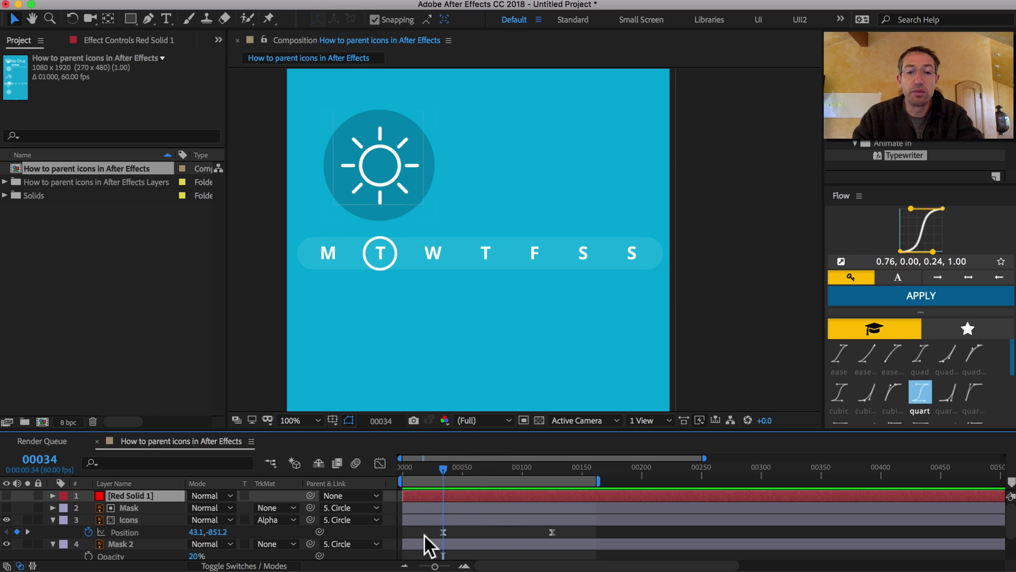
{"action": "key", "text": "alt+bracketleft"}
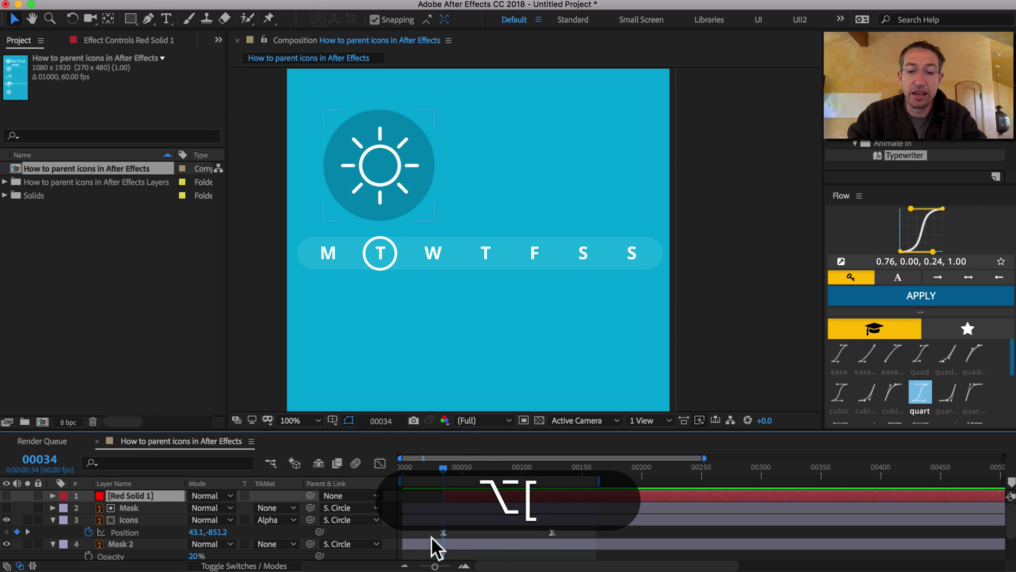
{"action": "key", "text": "alt+k"}
{"action": "key", "text": "alt+bracketright"}
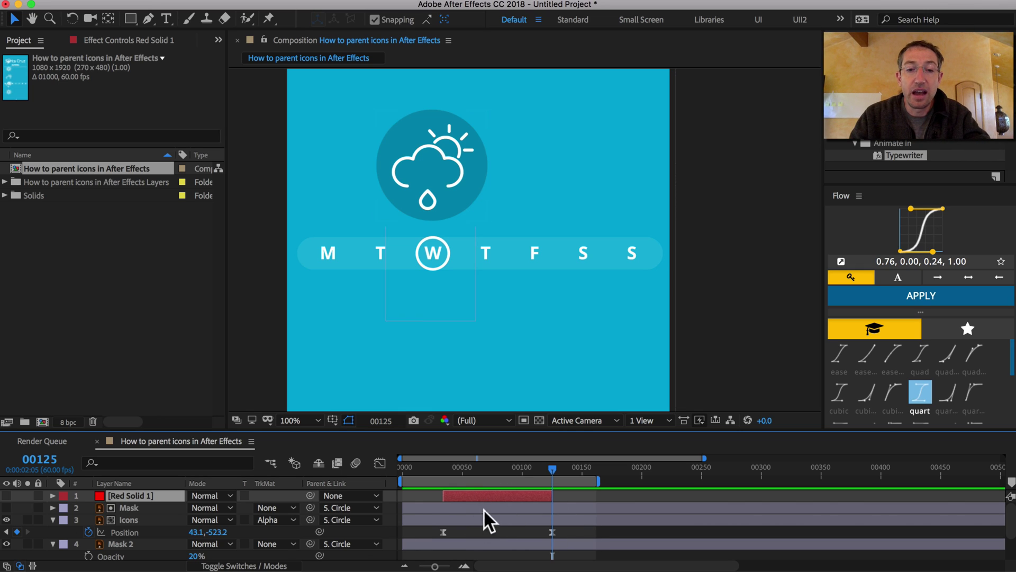
{"action": "left_click_drag", "start_coordinate": [497, 498], "coordinate": [682, 482]}
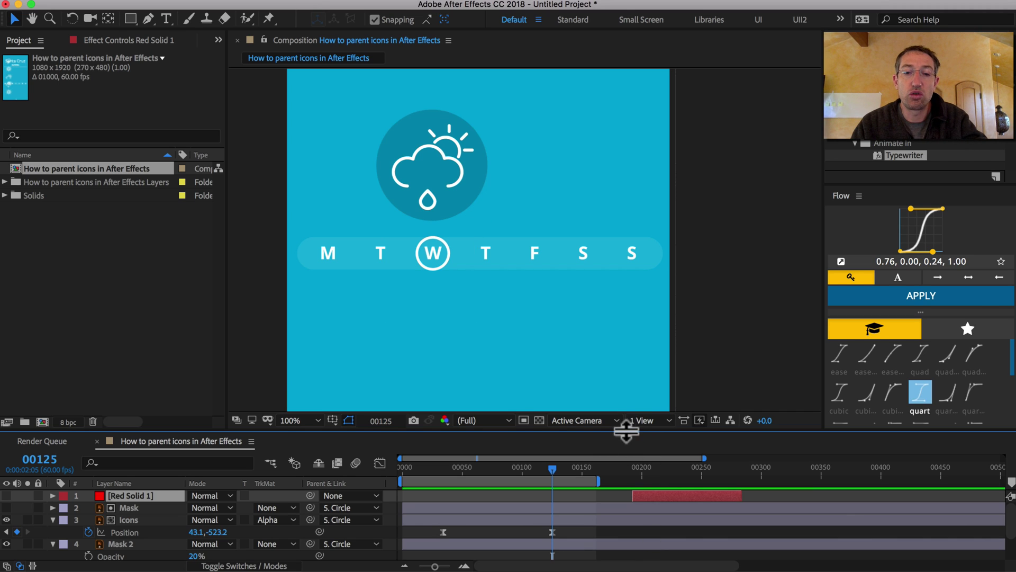
{"action": "left_click_drag", "start_coordinate": [628, 432], "coordinate": [625, 368]}
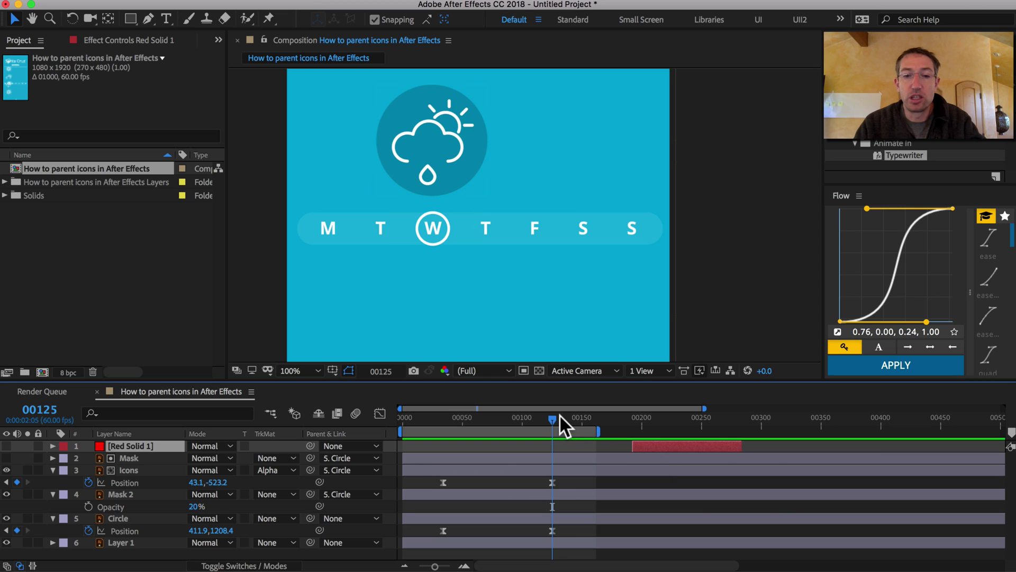
Step: Try pasting the Icons and Circle keyframes at frame 189, extend the work area to 324, then undo
{"action": "left_click_drag", "start_coordinate": [563, 416], "coordinate": [627, 429]}
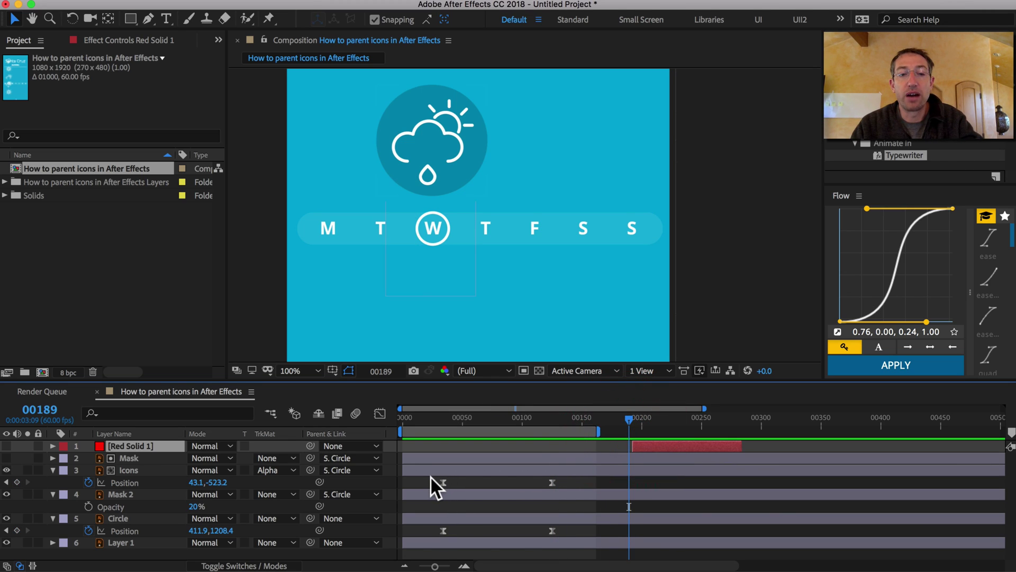
{"action": "left_click_drag", "start_coordinate": [430, 475], "coordinate": [578, 493]}
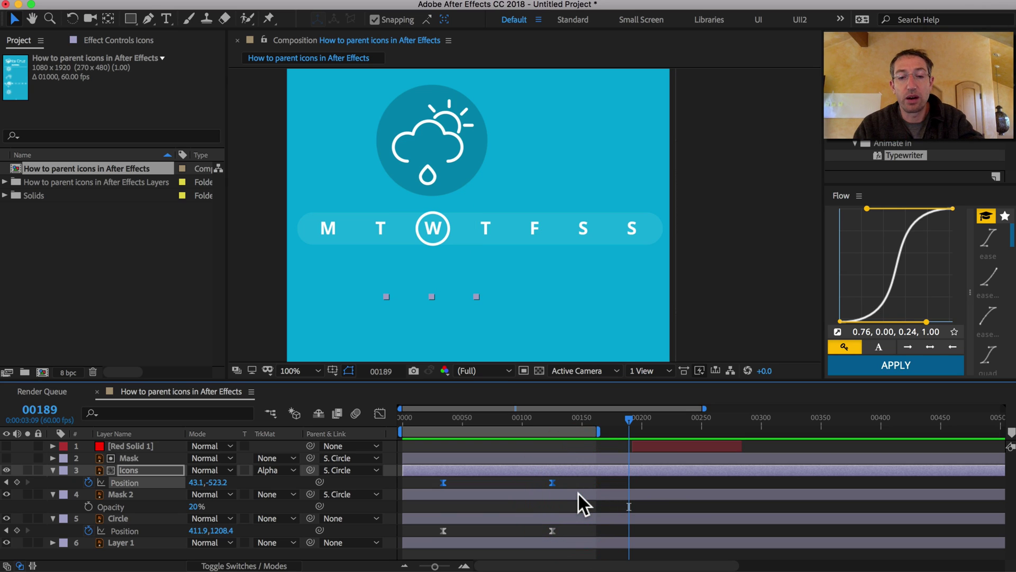
{"action": "key", "text": "ctrl+c"}
{"action": "key", "text": "ctrl+v"}
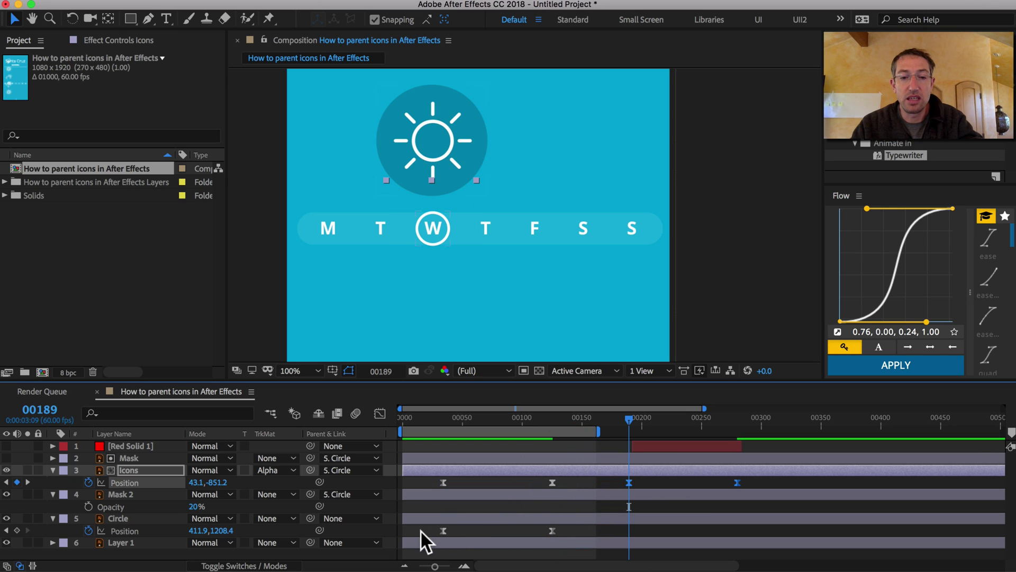
{"action": "left_click_drag", "start_coordinate": [420, 530], "coordinate": [588, 537]}
{"action": "key", "text": "ctrl+c"}
{"action": "key", "text": "ctrl+v"}
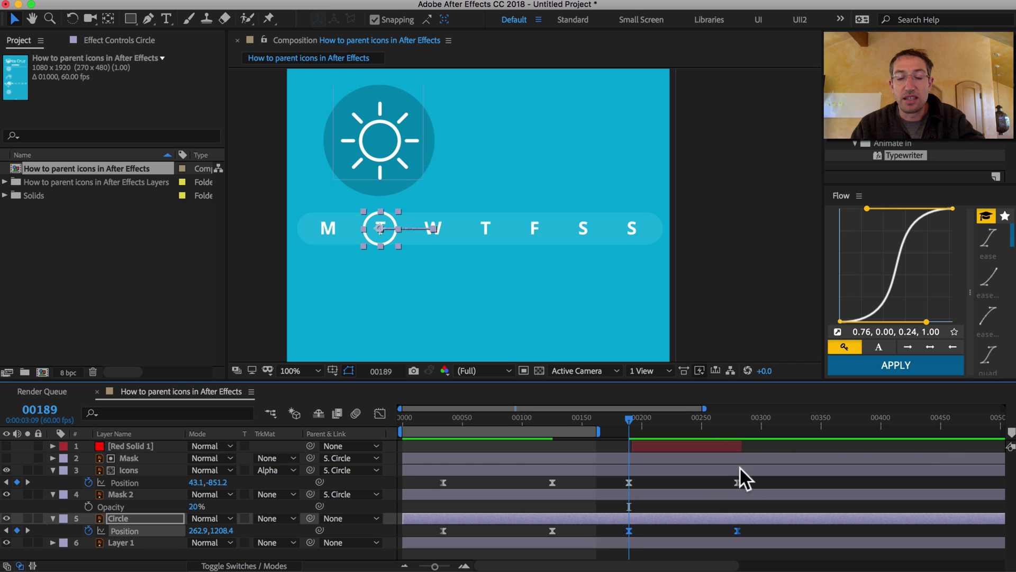
{"action": "left_click_drag", "start_coordinate": [762, 417], "coordinate": [790, 420]}
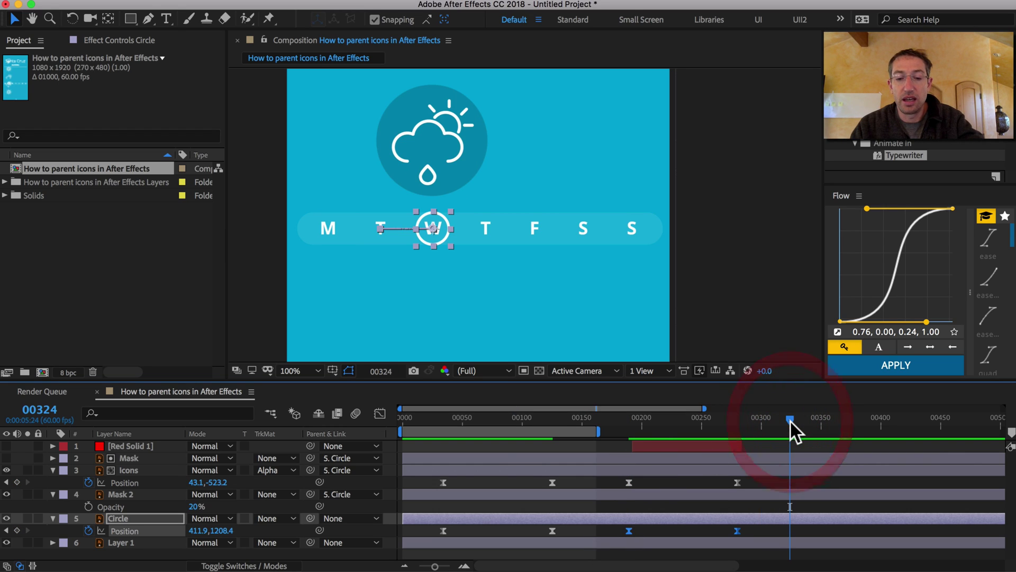
{"action": "key", "text": "n"}
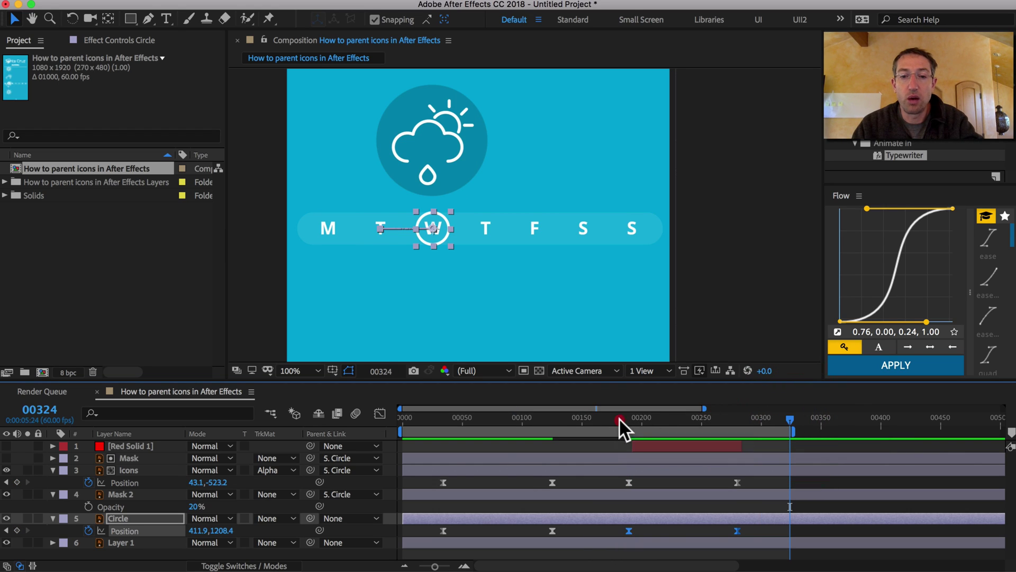
{"action": "mouse_move", "coordinate": [619, 418]}
{"action": "left_mouse_down"}
{"action": "mouse_move", "coordinate": [737, 419]}
{"action": "mouse_move", "coordinate": [628, 428]}
{"action": "left_mouse_up"}
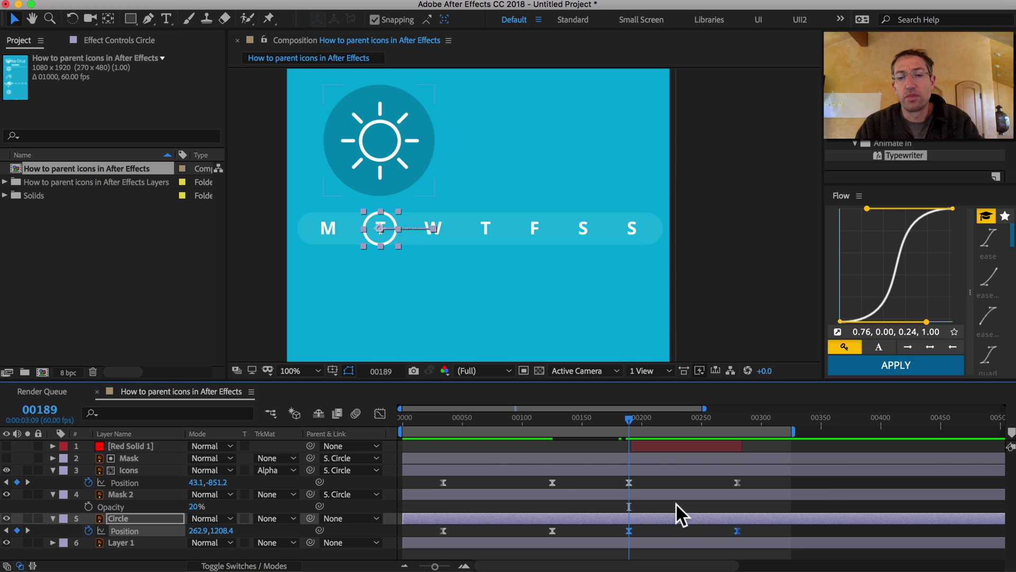
{"action": "key", "text": "super+z"}
{"action": "key", "text": "super+z"}
{"action": "key", "text": "super+z"}
Step: Add hold Position keyframes on Icons and Circle at frame 189
{"action": "left_click", "coordinate": [569, 480]}
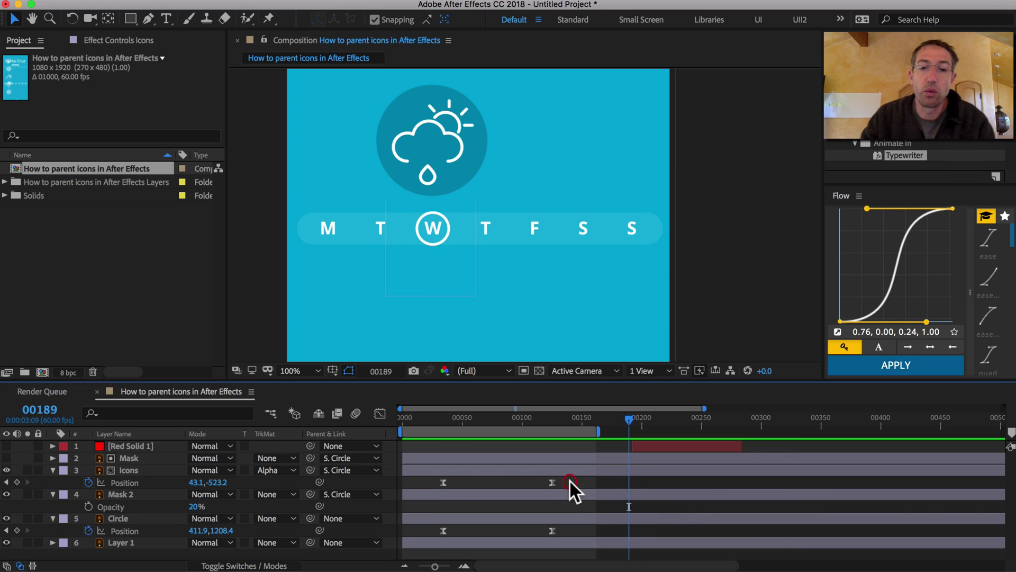
{"action": "left_click", "coordinate": [554, 480]}
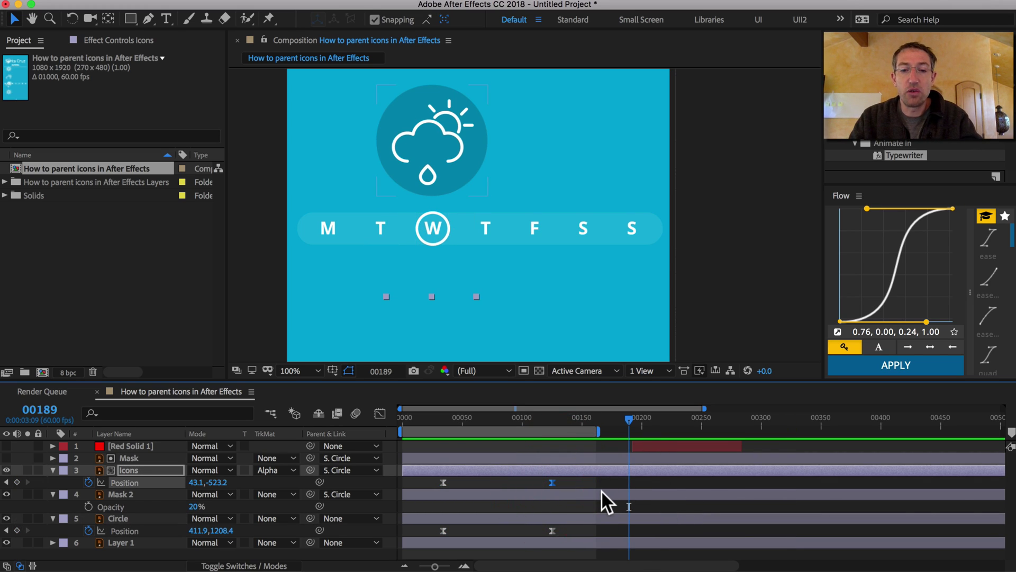
{"action": "key", "text": "alt+shift+p"}
{"action": "left_click", "coordinate": [551, 531]}
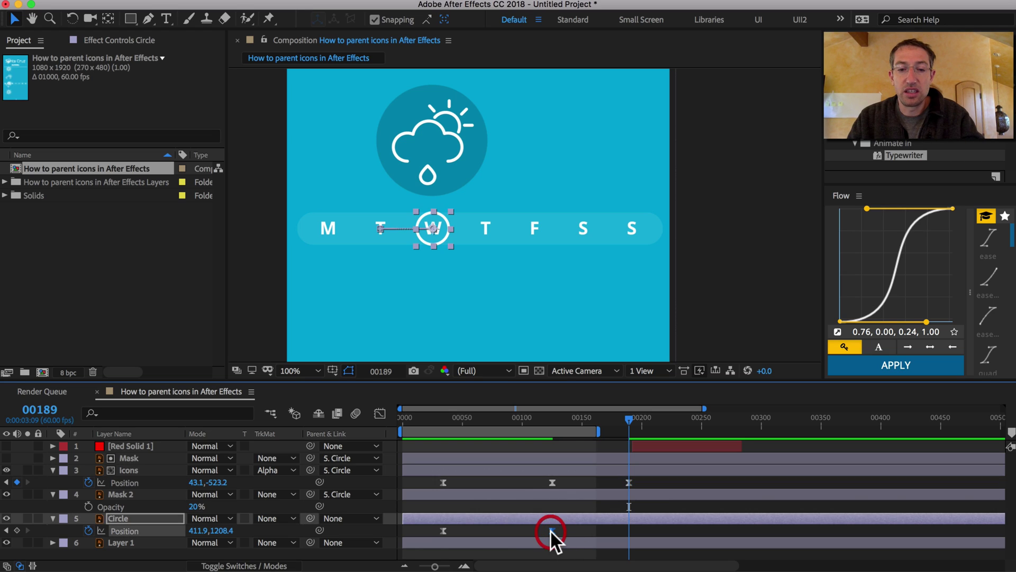
{"action": "key", "text": "alt+shift+p"}
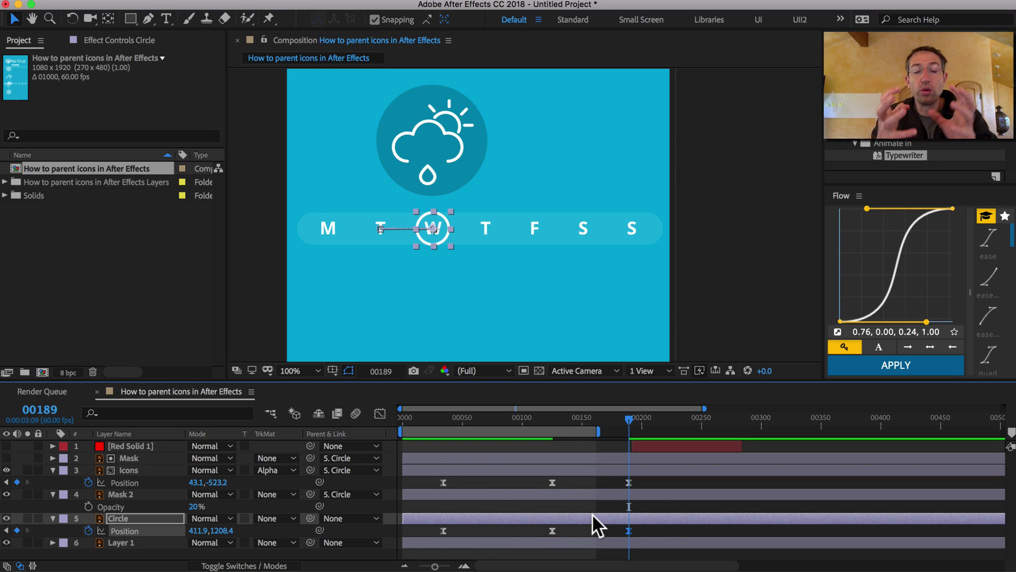
{"action": "left_click", "coordinate": [646, 445]}
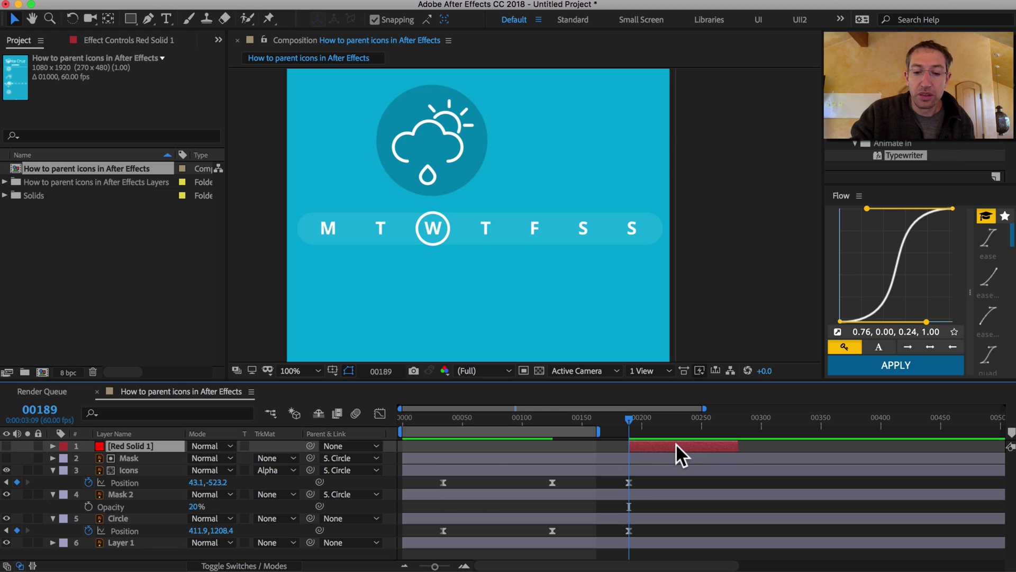
Step: At frame 280, slide the Circle onto T, positioning it at 560.1,1208.4
{"action": "key", "text": "o"}
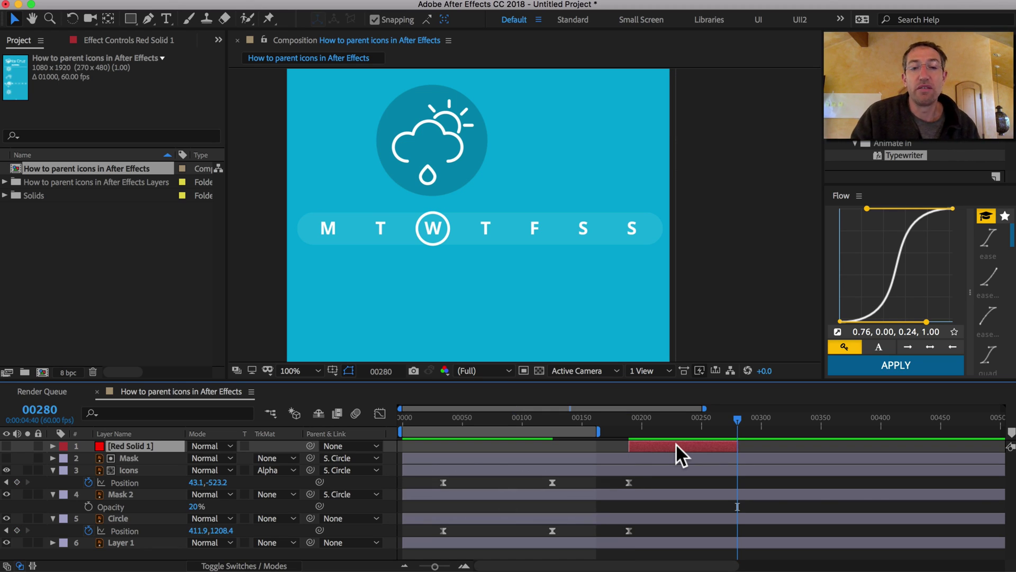
{"action": "left_click", "coordinate": [678, 470]}
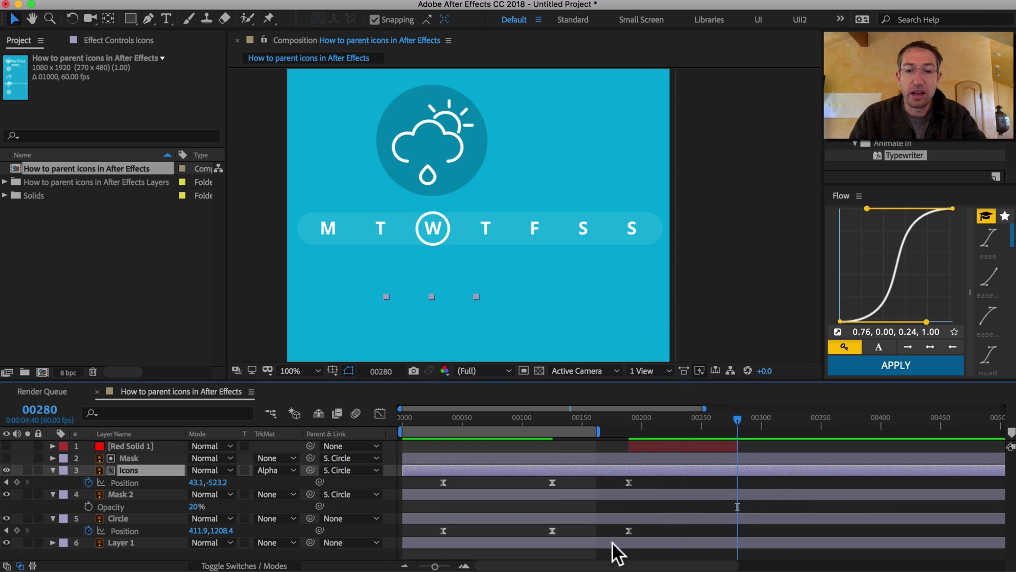
{"action": "left_click_drag", "start_coordinate": [225, 530], "coordinate": [465, 528]}
{"action": "key", "text": "period"}
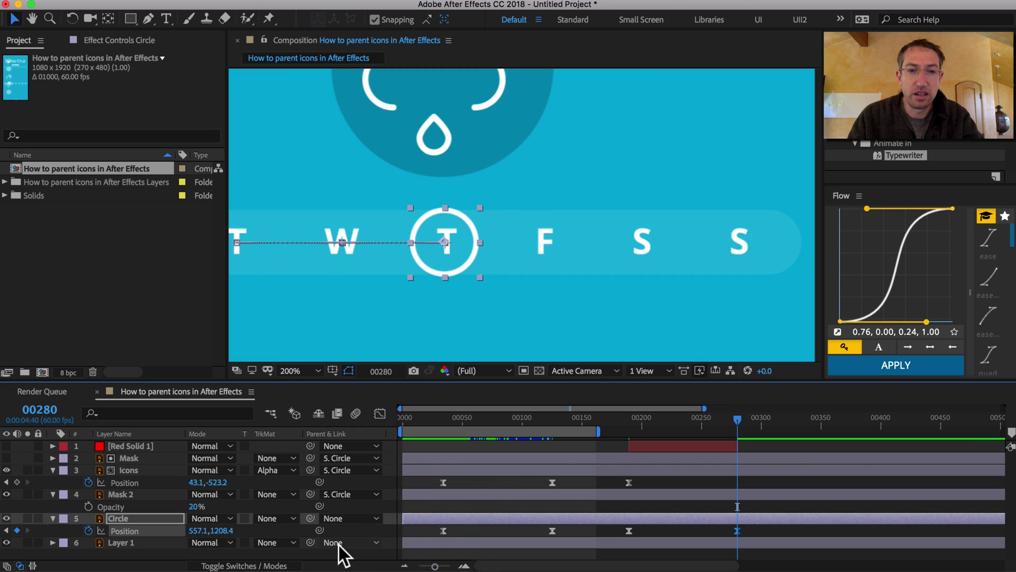
{"action": "key", "text": "Right"}
{"action": "key", "text": "Right"}
{"action": "key", "text": "Right"}
{"action": "key", "text": "Right"}
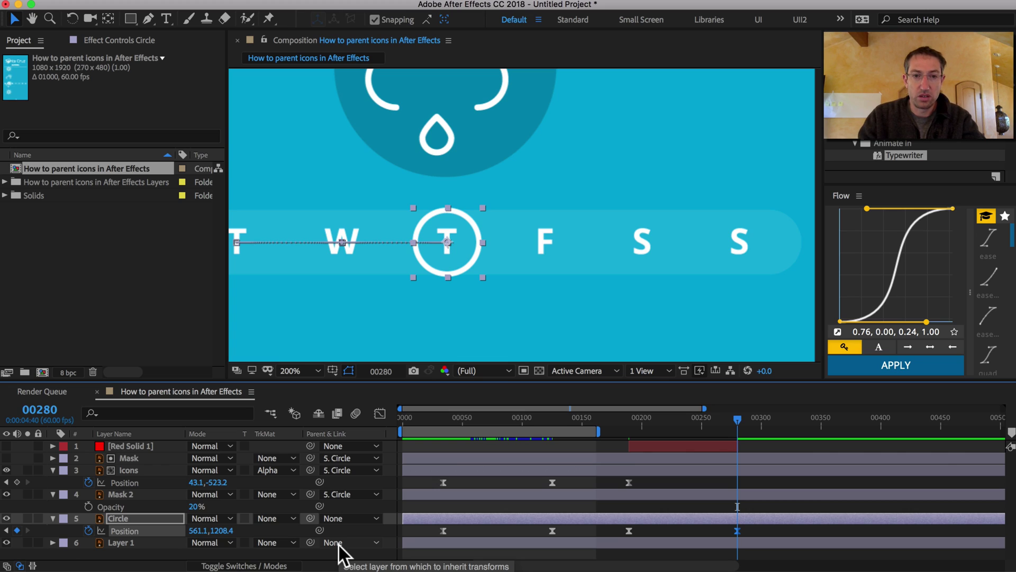
{"action": "key", "text": "Left"}
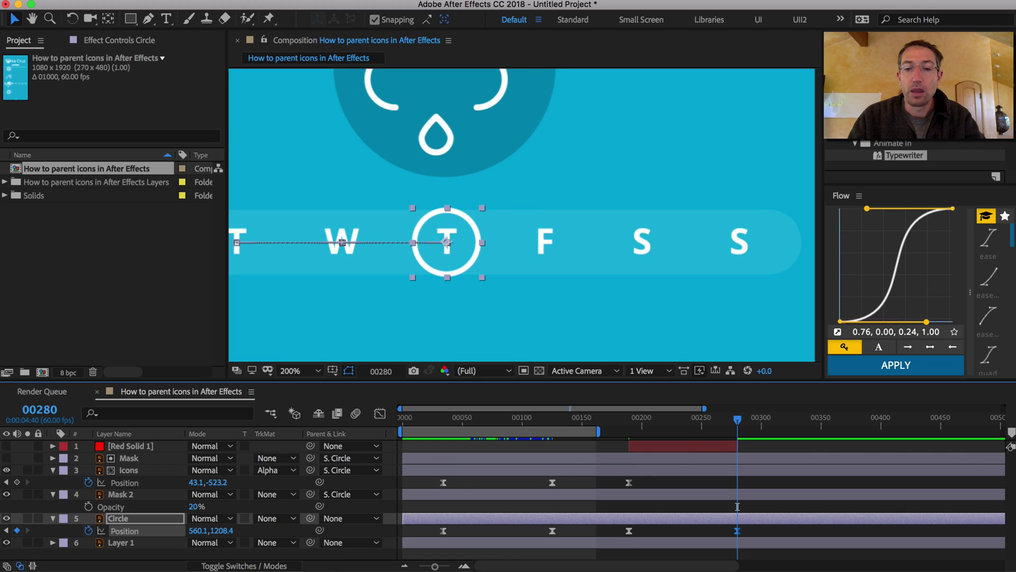
Step: Shift the Icons to Position Y -220.2 to centre the partly cloudy icon
{"action": "left_click_drag", "start_coordinate": [216, 482], "coordinate": [231, 484]}
{"action": "key", "text": "h"}
{"action": "left_click_drag", "start_coordinate": [352, 297], "coordinate": [368, 357]}
{"action": "left_click_drag", "start_coordinate": [227, 482], "coordinate": [431, 476]}
Step: Extend the work area to frame 333 and select the new keyframes at frames 190 and 280
{"action": "left_click", "coordinate": [683, 423]}
{"action": "left_click_drag", "start_coordinate": [729, 414], "coordinate": [800, 421]}
{"action": "key", "text": "n"}
{"action": "left_click", "coordinate": [595, 476]}
{"action": "left_click_drag", "start_coordinate": [596, 477], "coordinate": [766, 531]}
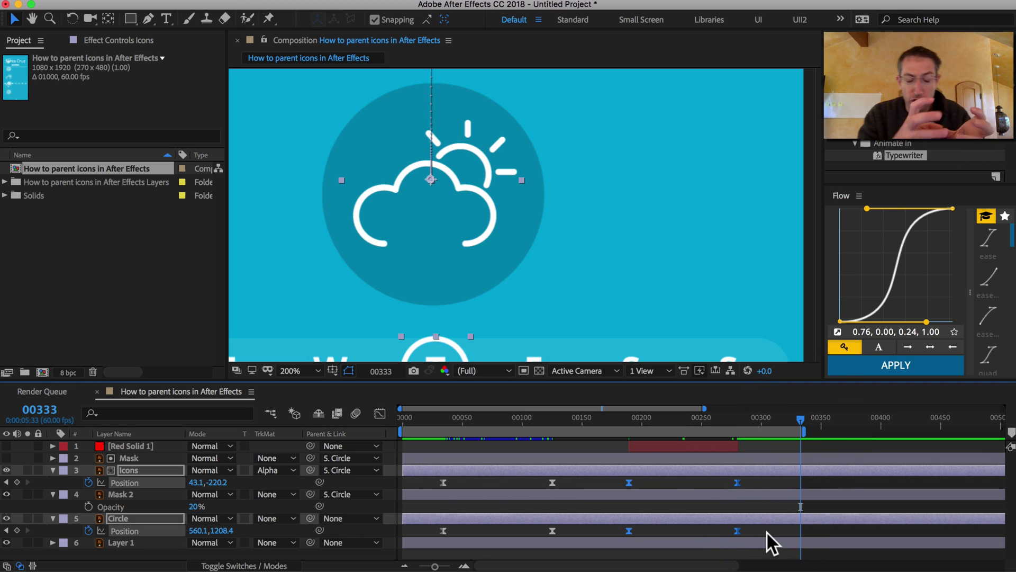
Step: Apply the Flow quart ease (0.76, 0.00, 0.24, 1.00) to the selected W-to-T keyframes and preview the move
{"action": "left_click_drag", "start_coordinate": [574, 287], "coordinate": [574, 220]}
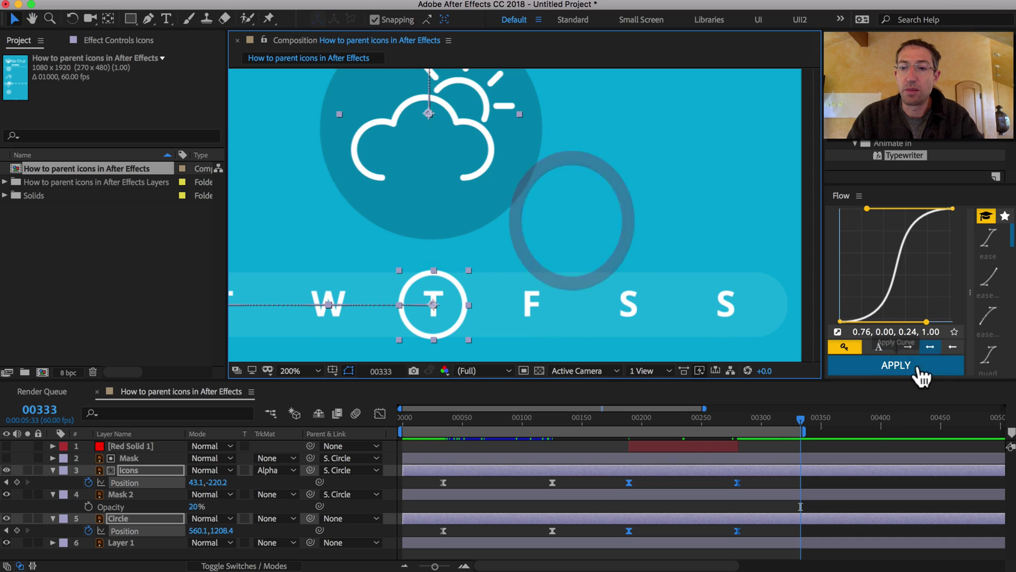
{"action": "left_click", "coordinate": [889, 367]}
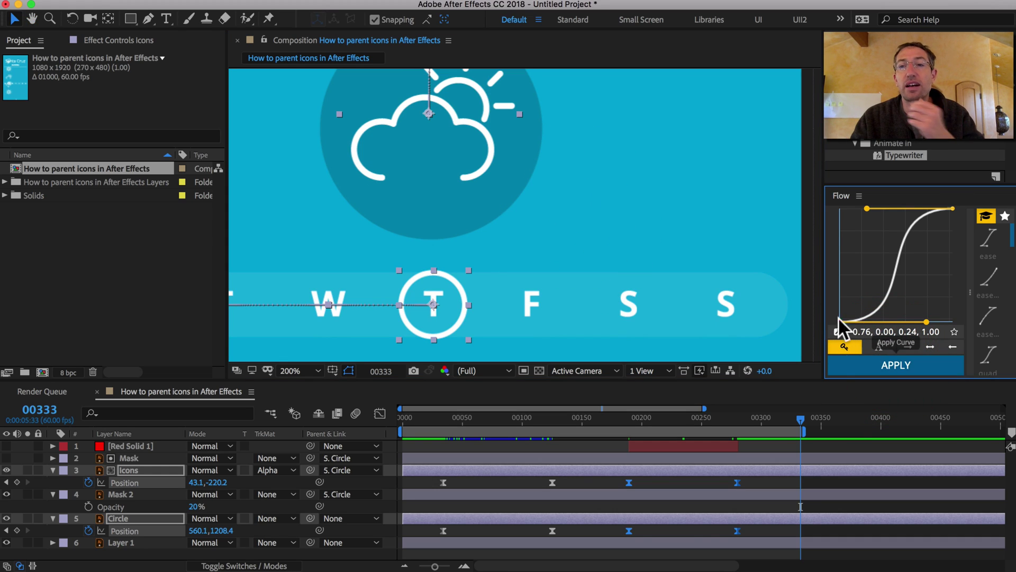
{"action": "left_click", "coordinate": [879, 369]}
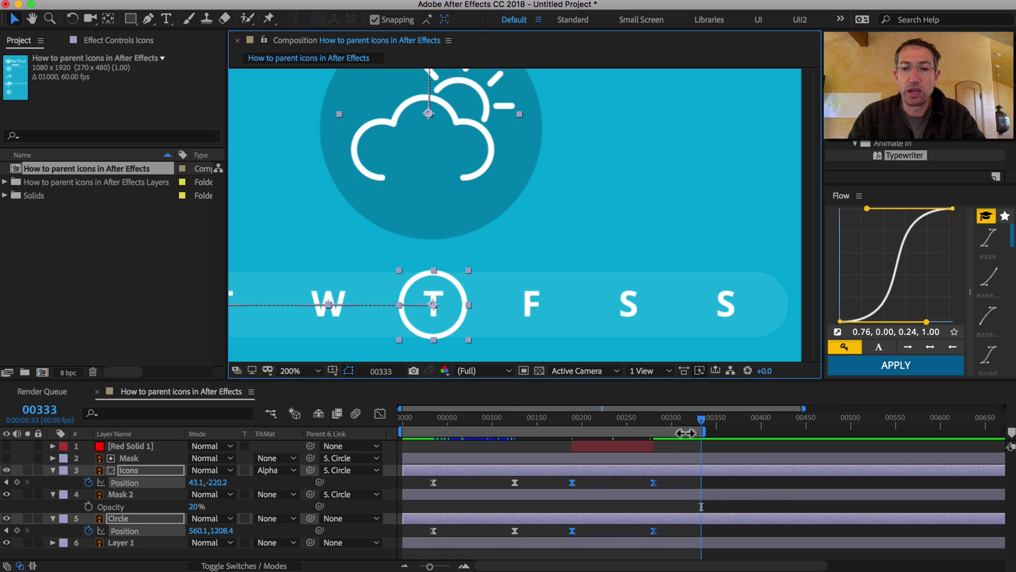
{"action": "key", "text": "space"}
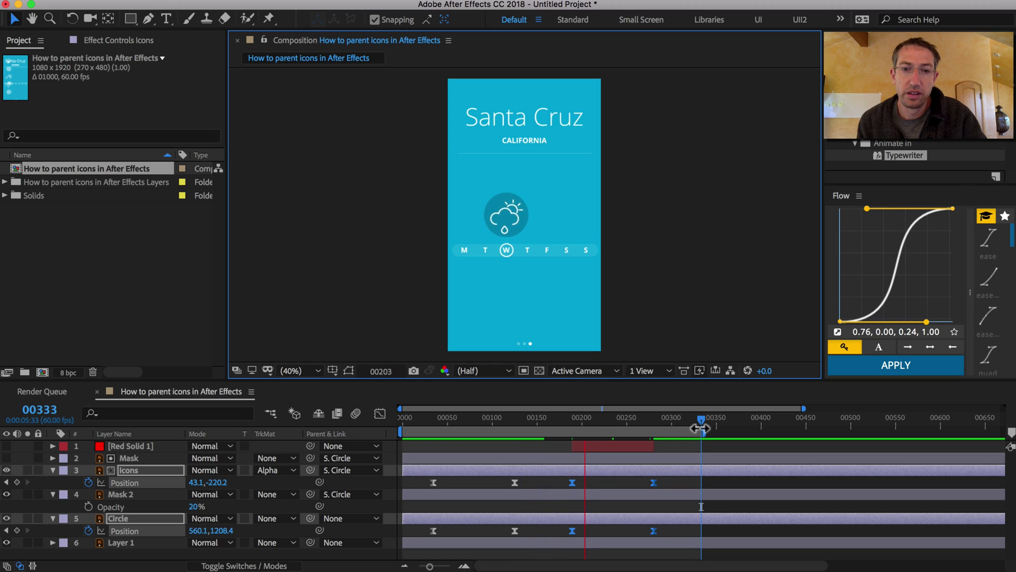
Step: Shift the later Circle and Icons Position keyframes earlier so they land on T near frame 250, previewing the result
{"action": "key", "text": "space"}
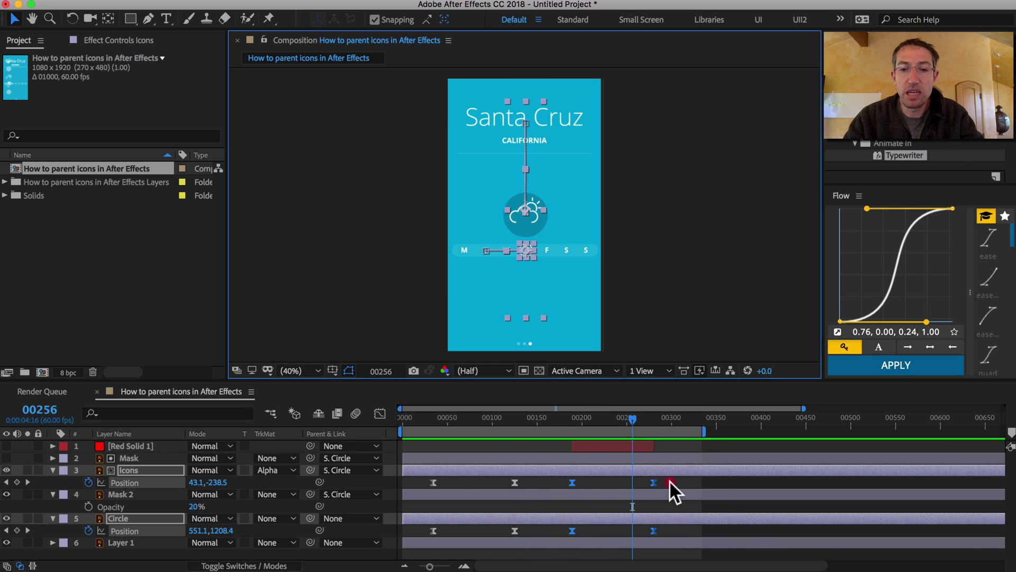
{"action": "left_click_drag", "start_coordinate": [669, 481], "coordinate": [557, 528]}
{"action": "key", "text": "space"}
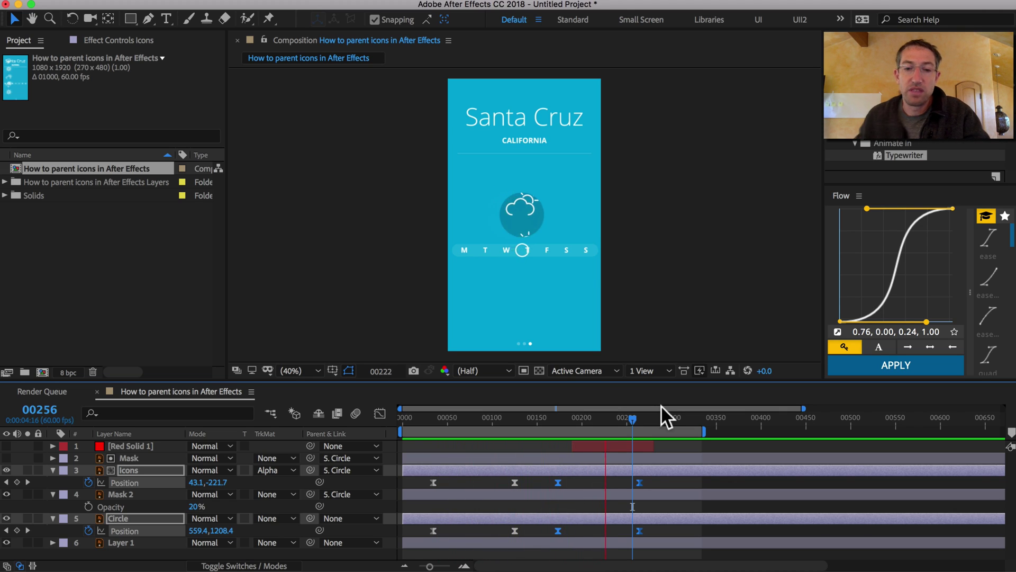
{"action": "key", "text": "space"}
{"action": "left_click_drag", "start_coordinate": [556, 482], "coordinate": [545, 484]}
{"action": "key", "text": "space"}
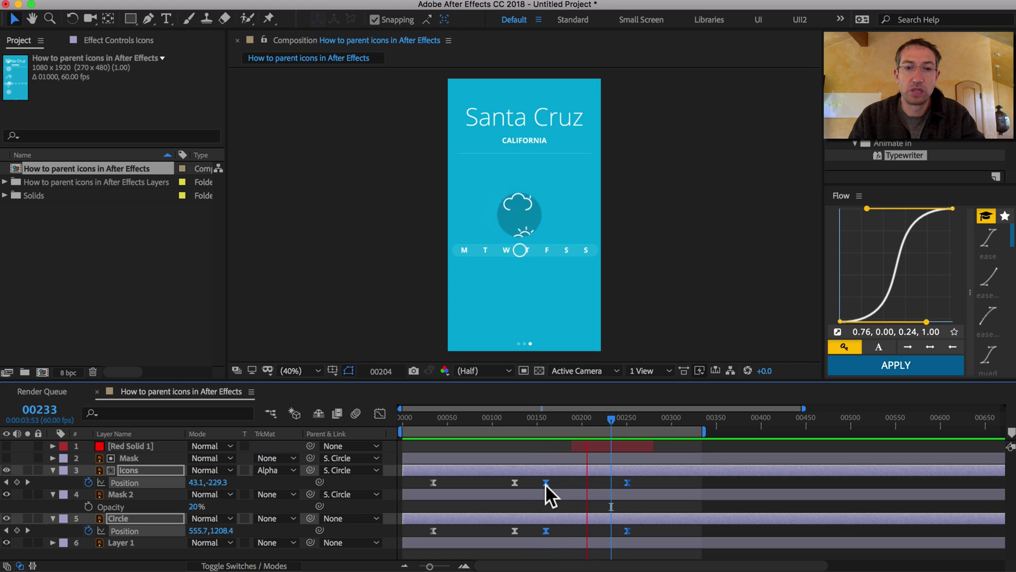
{"action": "key", "text": "space"}
{"action": "left_click", "coordinate": [594, 444]}
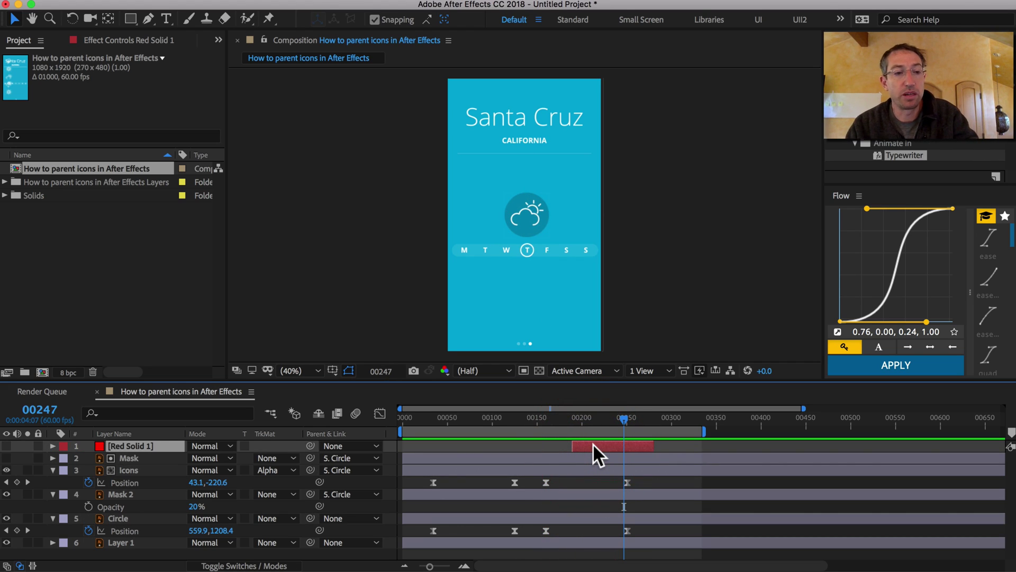
Step: Rename the Red Solid 1 layer to 'Long spacer'
{"action": "left_click", "coordinate": [137, 441]}
{"action": "key", "text": "Return"}
{"action": "type", "text": "Long spacer"}
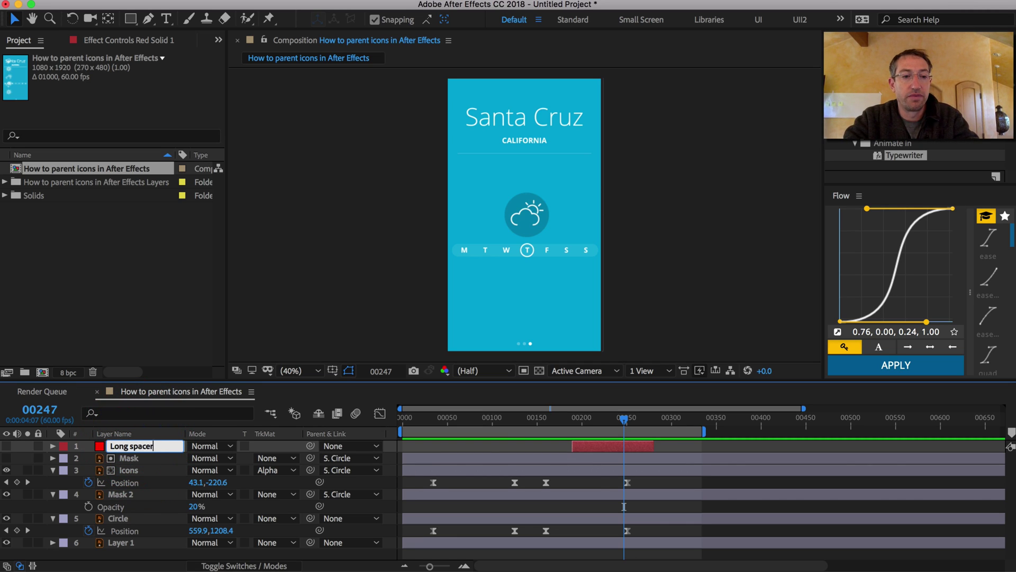
{"action": "key", "text": "Return"}
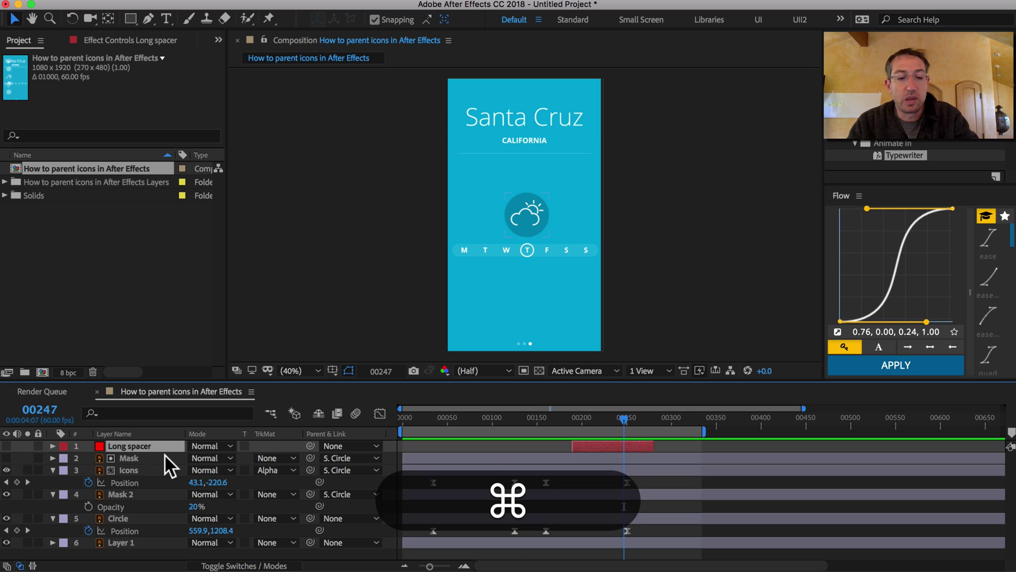
Step: Duplicate Long spacer and name the copy 'Short spacer'
{"action": "key", "text": "super+d"}
{"action": "key", "text": "Return"}
{"action": "type", "text": "Short spacer"}
{"action": "key", "text": "Return"}
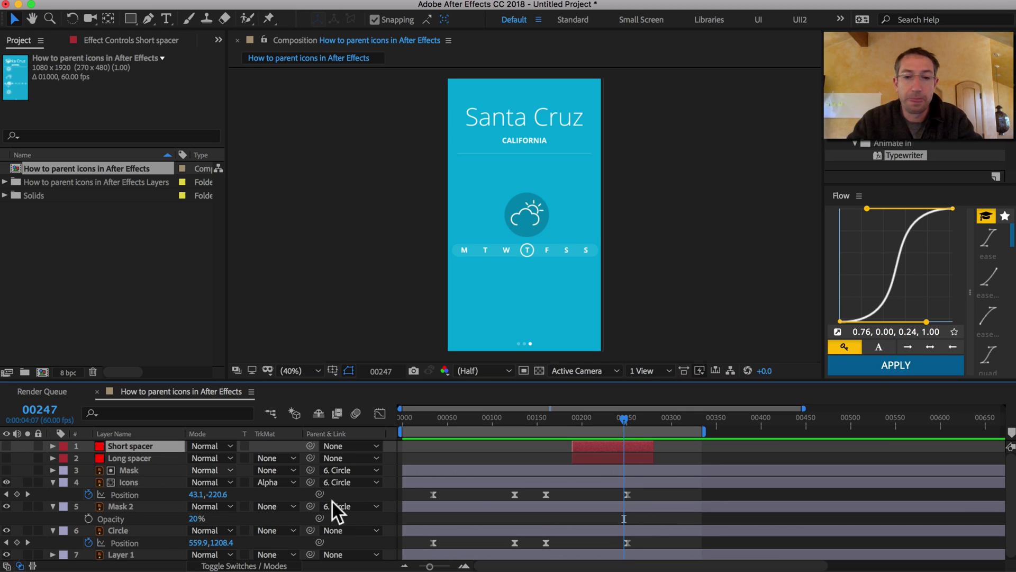
Step: Trim Short spacer to run from frame 125 to frame 160
{"action": "left_click_drag", "start_coordinate": [532, 419], "coordinate": [514, 420]}
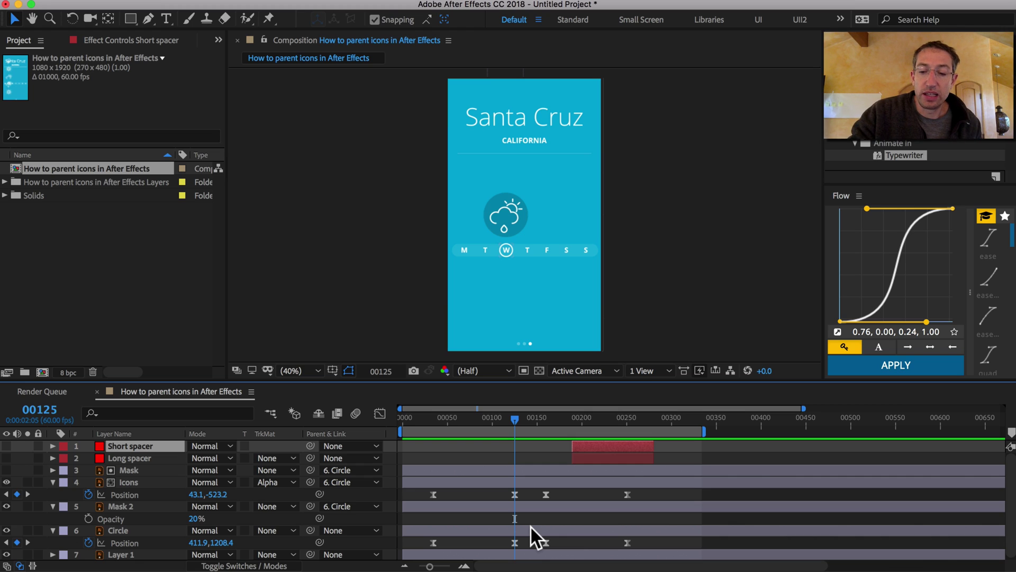
{"action": "key", "text": "bracketleft"}
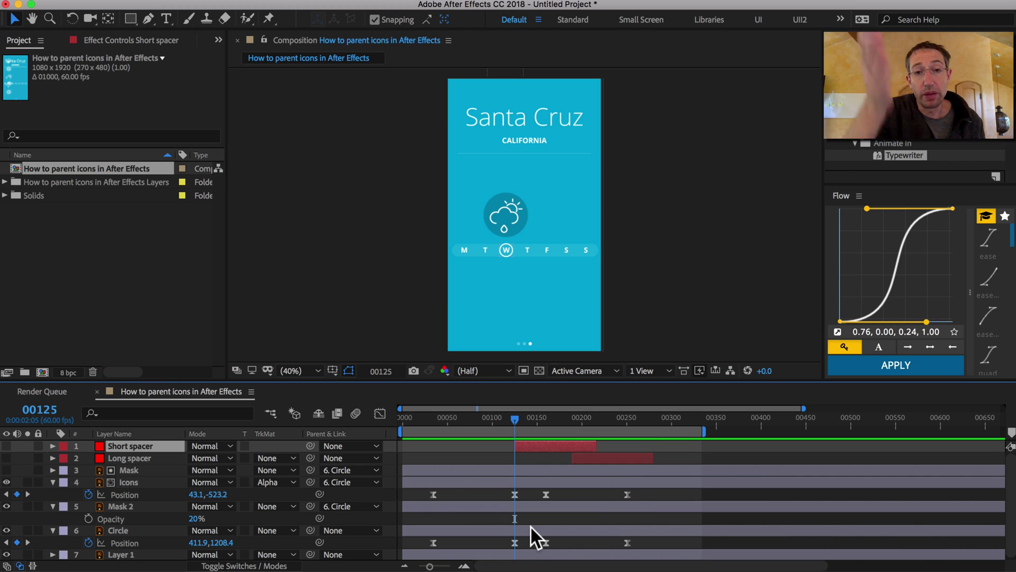
{"action": "key", "text": "k"}
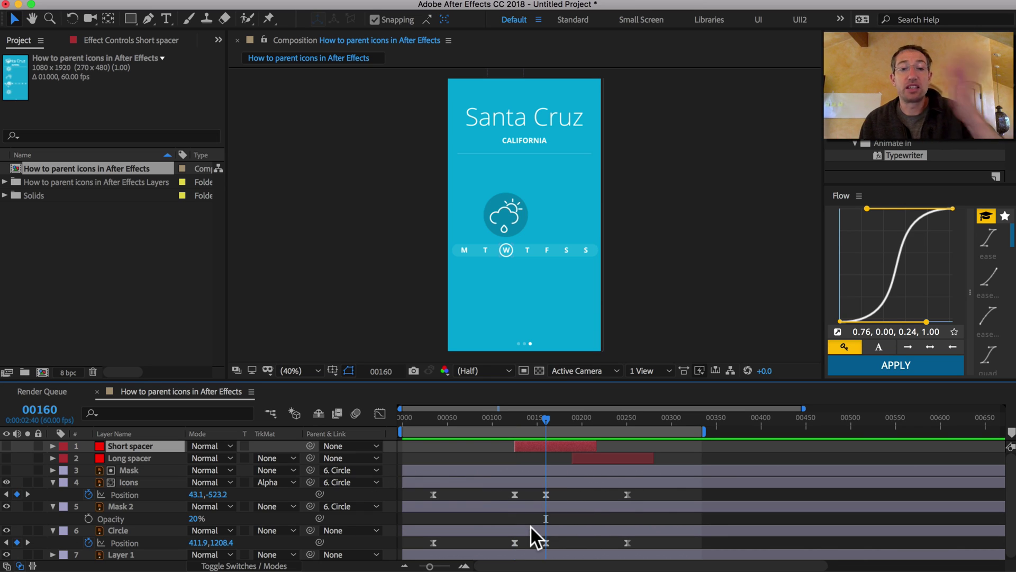
{"action": "key", "text": "alt+bracketright"}
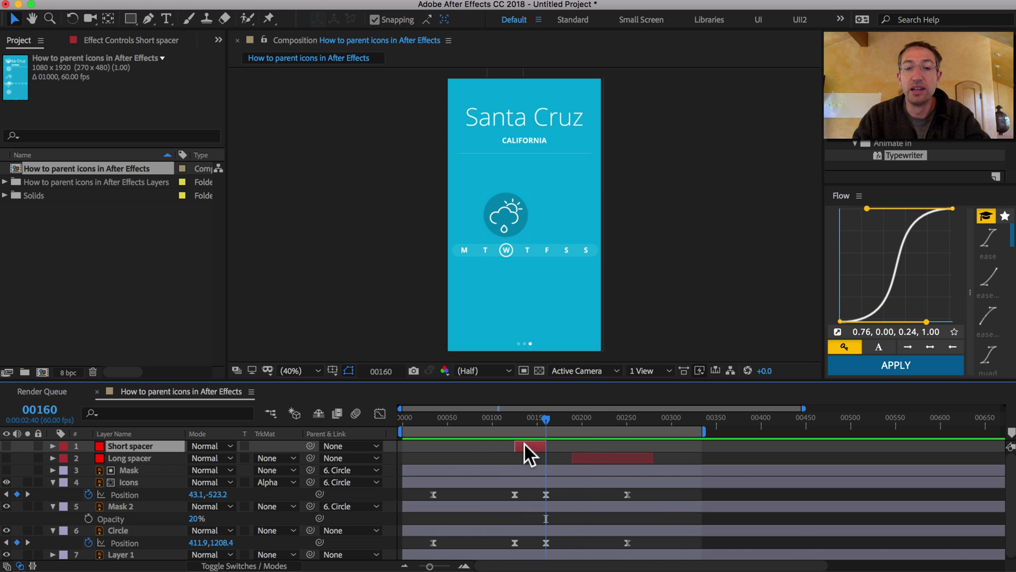
Step: Move Short spacer to start at frame 250 and slide Long spacer earlier, checking frame 251
{"action": "left_click_drag", "start_coordinate": [525, 443], "coordinate": [639, 462]}
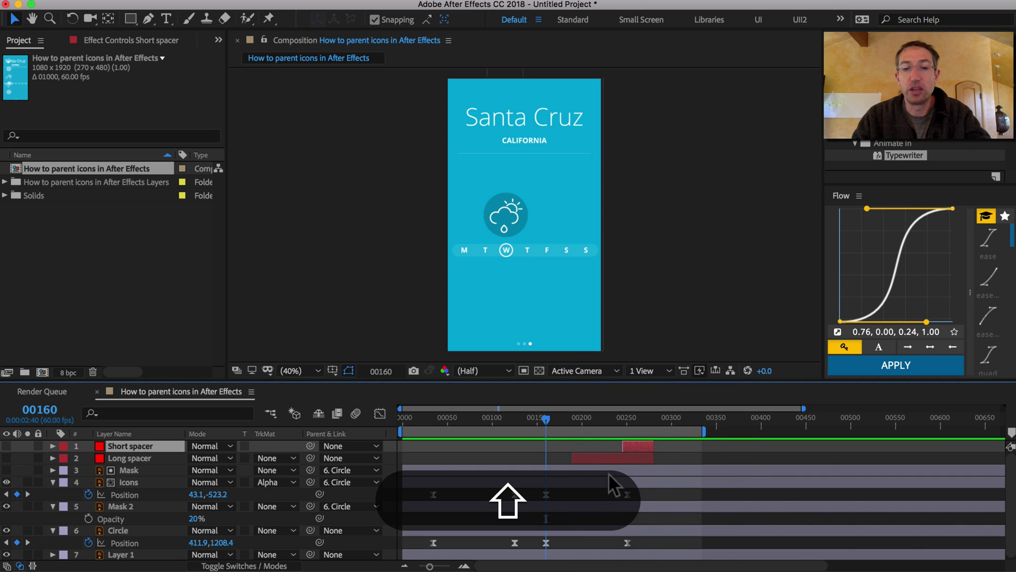
{"action": "left_click_drag", "start_coordinate": [618, 418], "coordinate": [628, 418]}
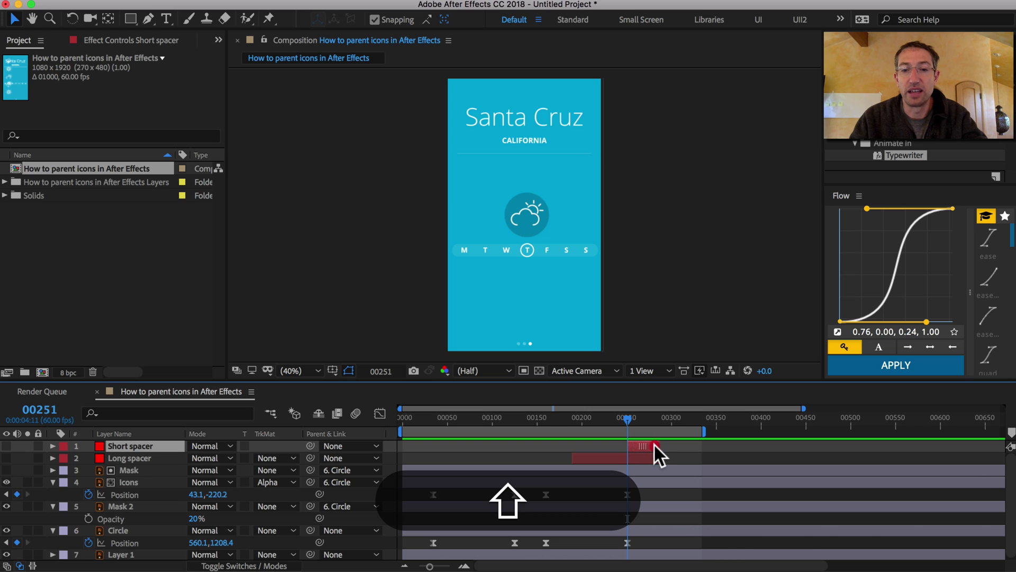
{"action": "left_click_drag", "start_coordinate": [608, 456], "coordinate": [520, 456]}
{"action": "scroll", "coordinate": [609, 460], "scroll_direction": "down", "scroll_amount": 1}
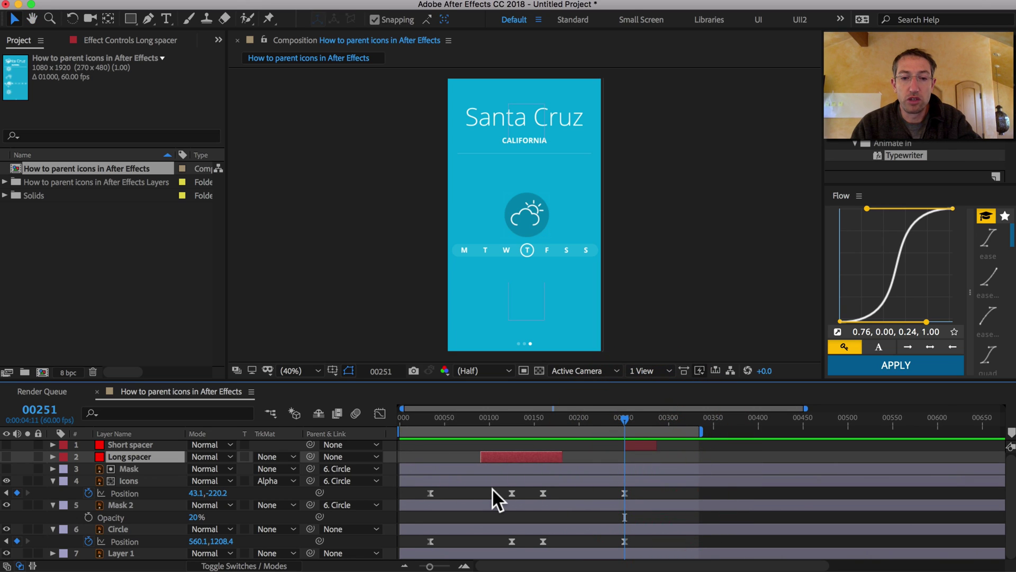
{"action": "scroll", "coordinate": [491, 488], "scroll_direction": "left", "scroll_amount": 1}
{"action": "left_click_drag", "start_coordinate": [450, 416], "coordinate": [527, 412]}
{"action": "left_click_drag", "start_coordinate": [634, 414], "coordinate": [633, 418]}
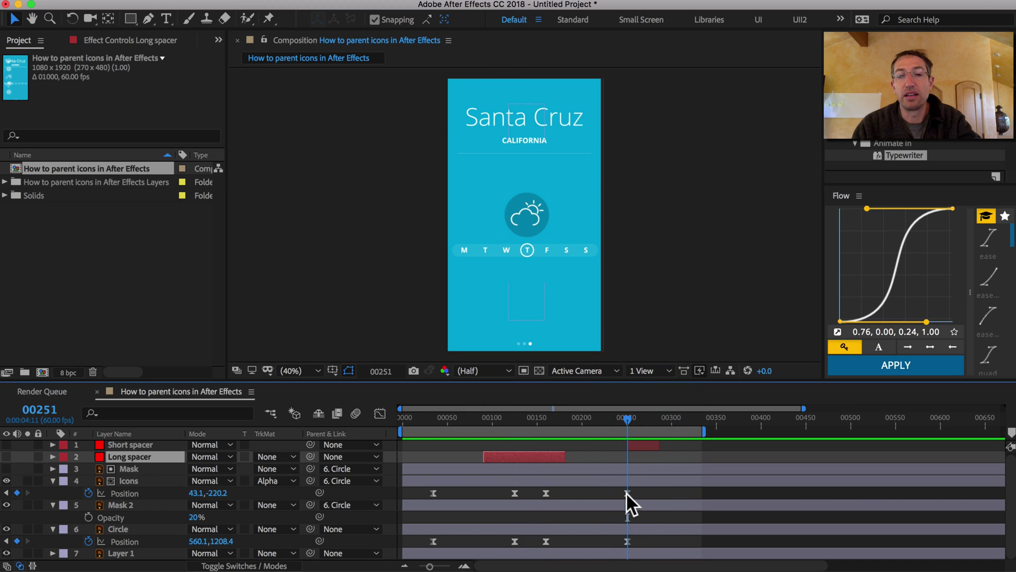
Step: Add Icons and Circle Position hold keyframes at frame 286, where Short spacer ends
{"action": "left_click", "coordinate": [627, 491]}
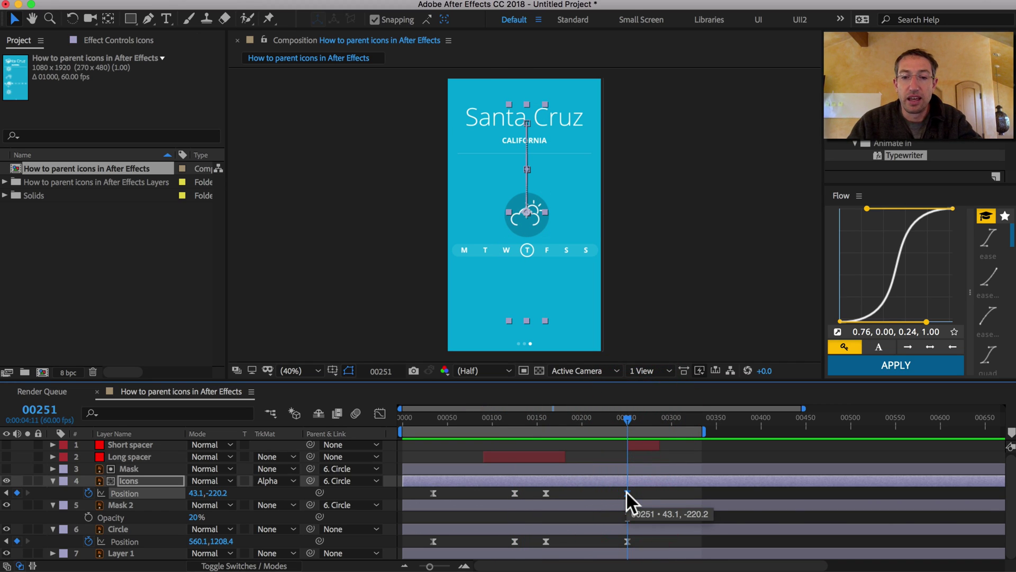
{"action": "left_click", "coordinate": [639, 441]}
{"action": "key", "text": "o"}
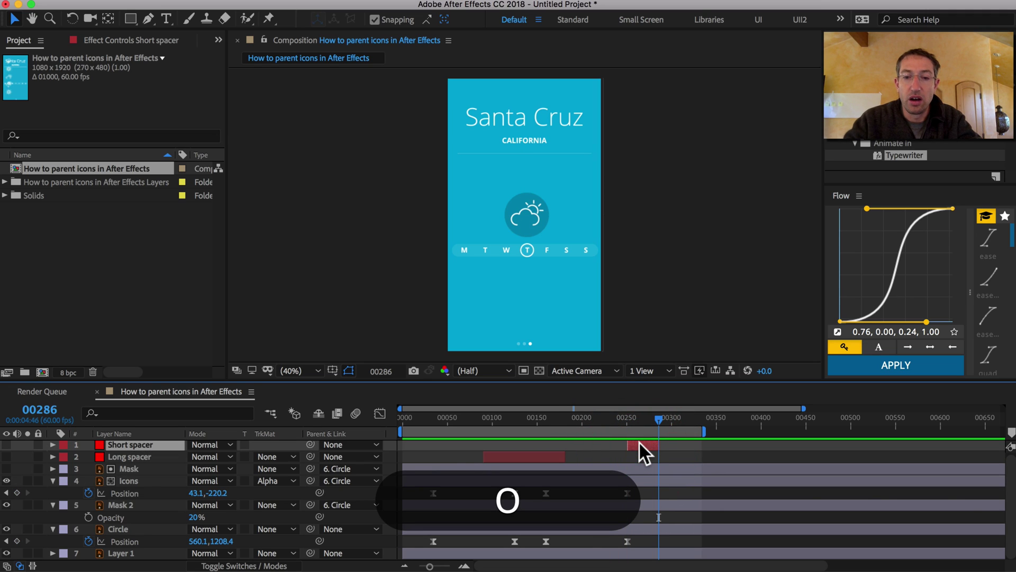
{"action": "left_click", "coordinate": [662, 479]}
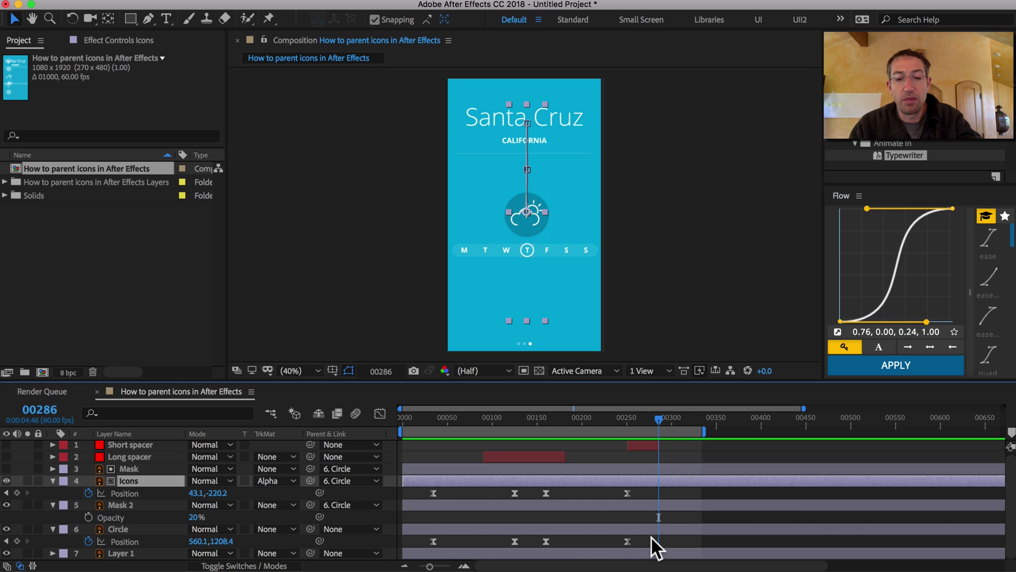
{"action": "key", "text": "alt+shift+p"}
{"action": "left_click", "coordinate": [628, 542]}
{"action": "key", "text": "alt+shift+p"}
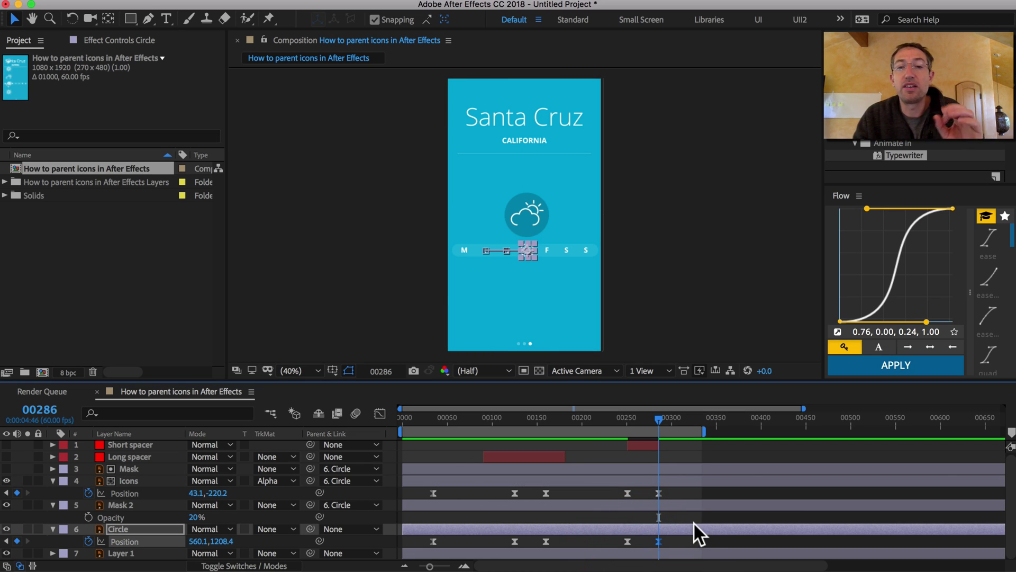
Step: Start Long spacer at frame 286 and move the playhead to its end at frame 378
{"action": "left_click_drag", "start_coordinate": [525, 457], "coordinate": [707, 456]}
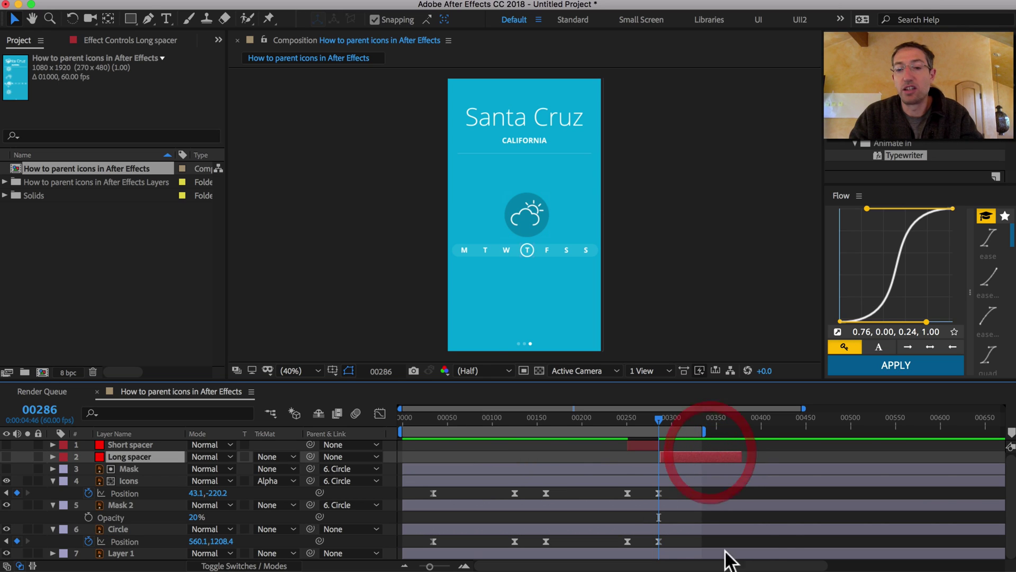
{"action": "left_click", "coordinate": [659, 492]}
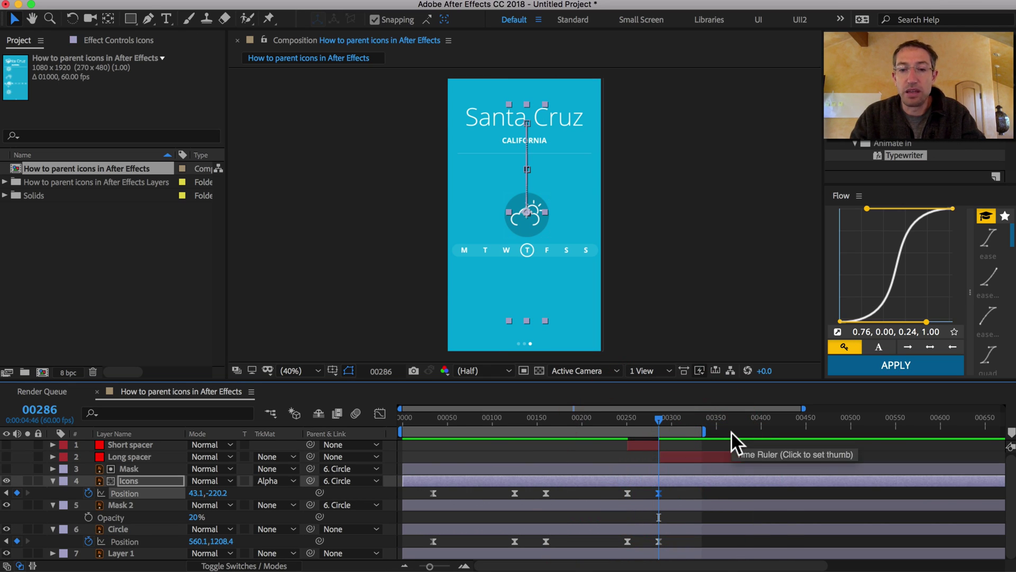
{"action": "left_click", "coordinate": [689, 456]}
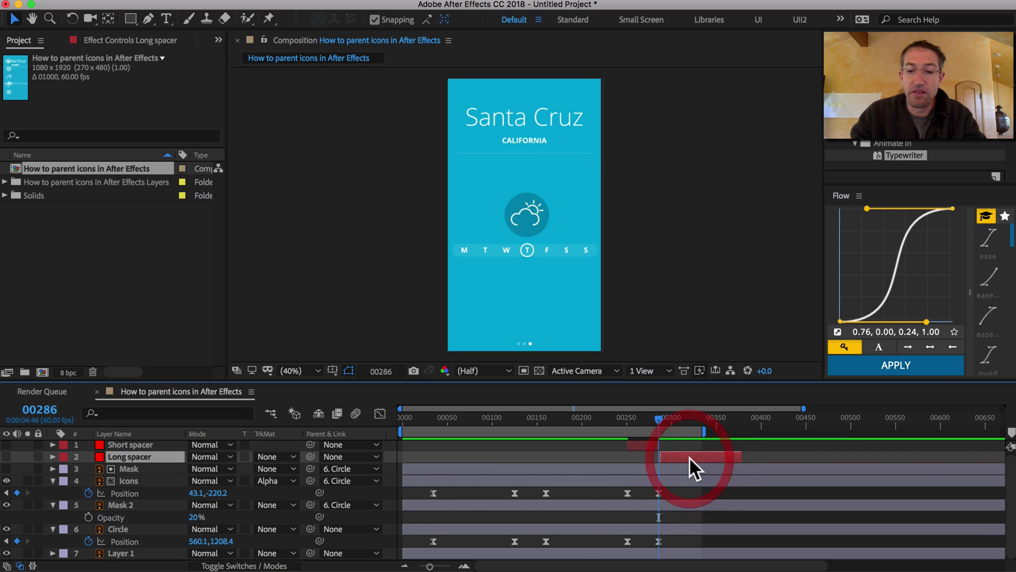
{"action": "key", "text": "o"}
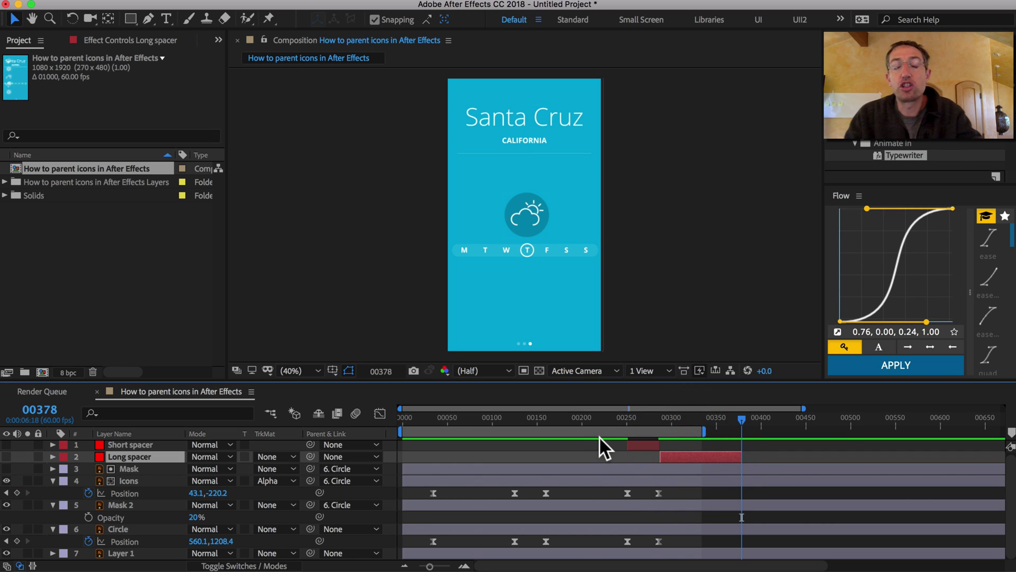
{"action": "left_click", "coordinate": [709, 481]}
Step: At 200% zoom, nudge the Circle right to centre it on F (698.1, 1208.4)
{"action": "left_click", "coordinate": [708, 527]}
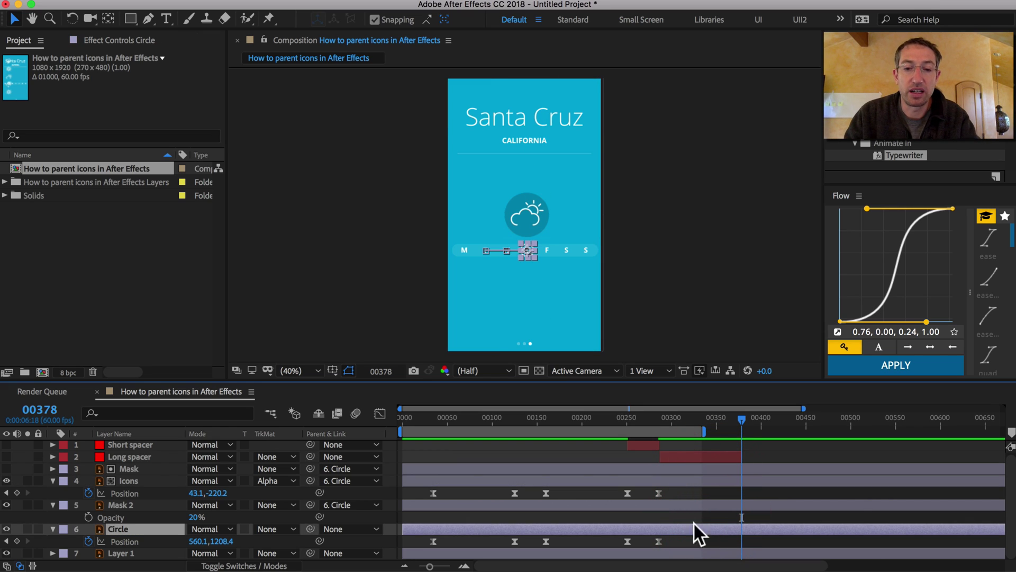
{"action": "key", "text": "alt+slash"}
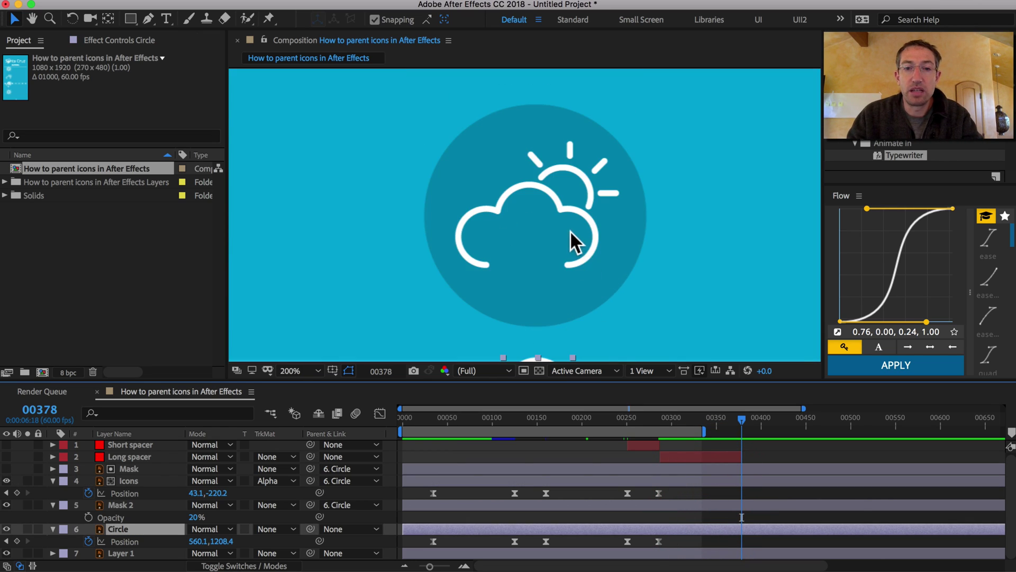
{"action": "key", "text": "h"}
{"action": "left_click_drag", "start_coordinate": [571, 235], "coordinate": [471, 27]}
{"action": "key", "text": "v"}
{"action": "key", "text": "shift+Right"}
{"action": "key", "text": "shift+Right"}
{"action": "key", "text": "shift+Right"}
{"action": "key", "text": "shift+Right"}
{"action": "key", "text": "shift+Right"}
{"action": "key", "text": "shift+Right"}
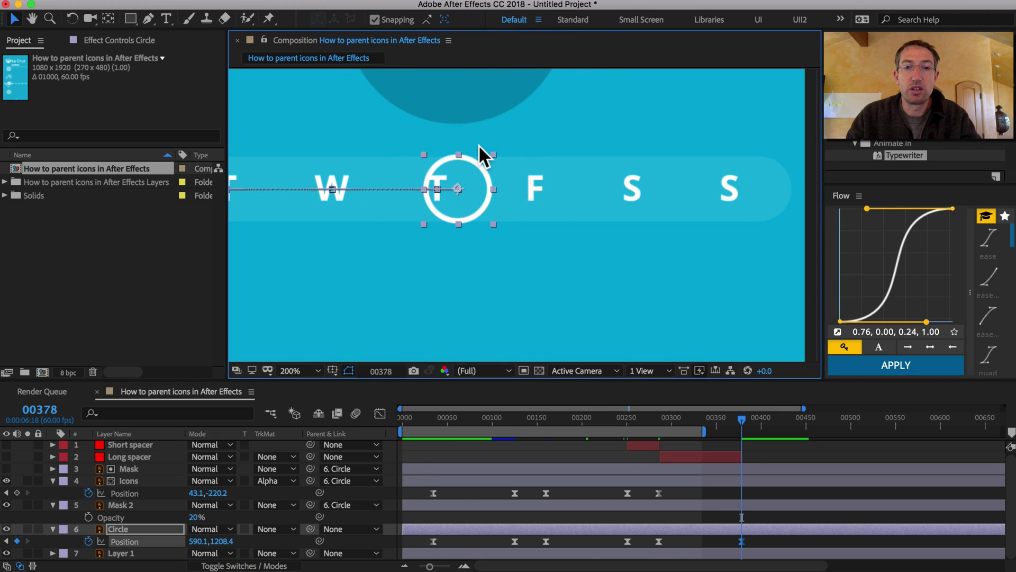
{"action": "key", "text": "shift+Right"}
{"action": "key", "text": "shift+Right"}
{"action": "key", "text": "shift+Right"}
{"action": "key", "text": "shift+Right"}
{"action": "key", "text": "shift+Right"}
{"action": "key", "text": "shift+Right"}
{"action": "key", "text": "shift+Right"}
{"action": "key", "text": "Right"}
{"action": "key", "text": "Right"}
{"action": "key", "text": "Right"}
{"action": "key", "text": "Right"}
{"action": "key", "text": "Right"}
{"action": "key", "text": "Right"}
{"action": "key", "text": "Right"}
{"action": "key", "text": "Right"}
{"action": "key", "text": "Right"}
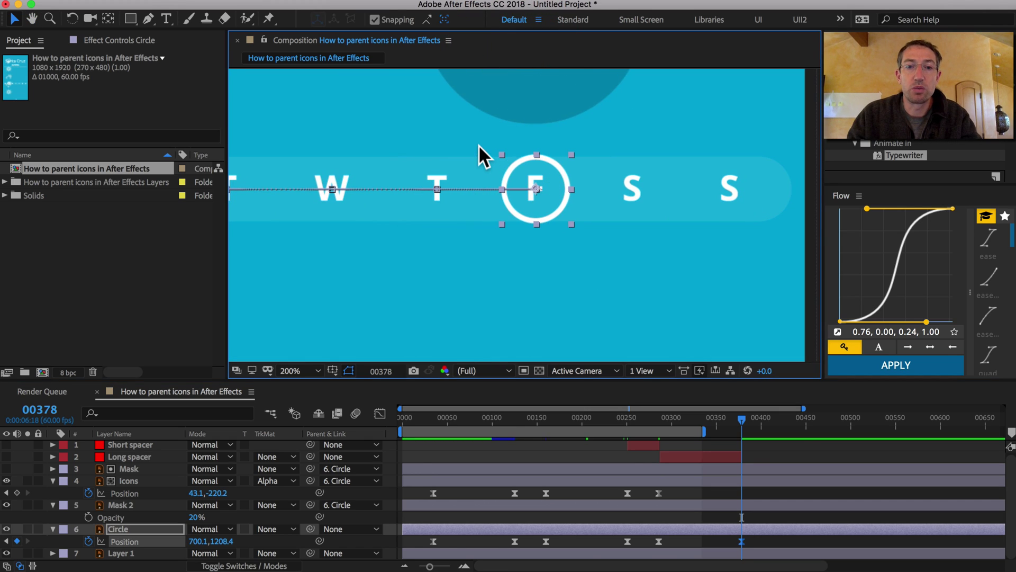
{"action": "key", "text": "Left"}
{"action": "key", "text": "Left"}
{"action": "key", "text": "Left"}
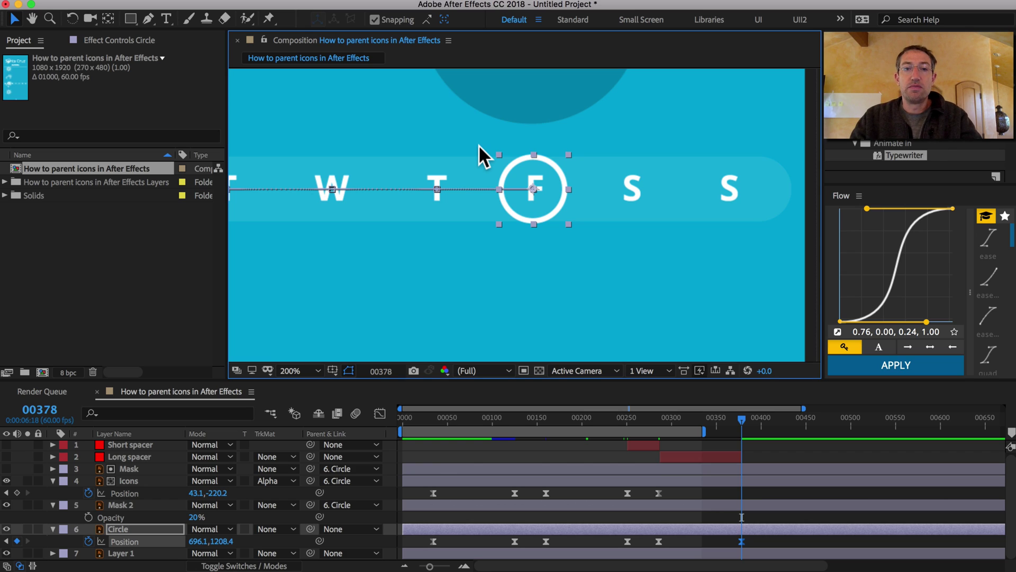
{"action": "key", "text": "Right"}
{"action": "key", "text": "Right"}
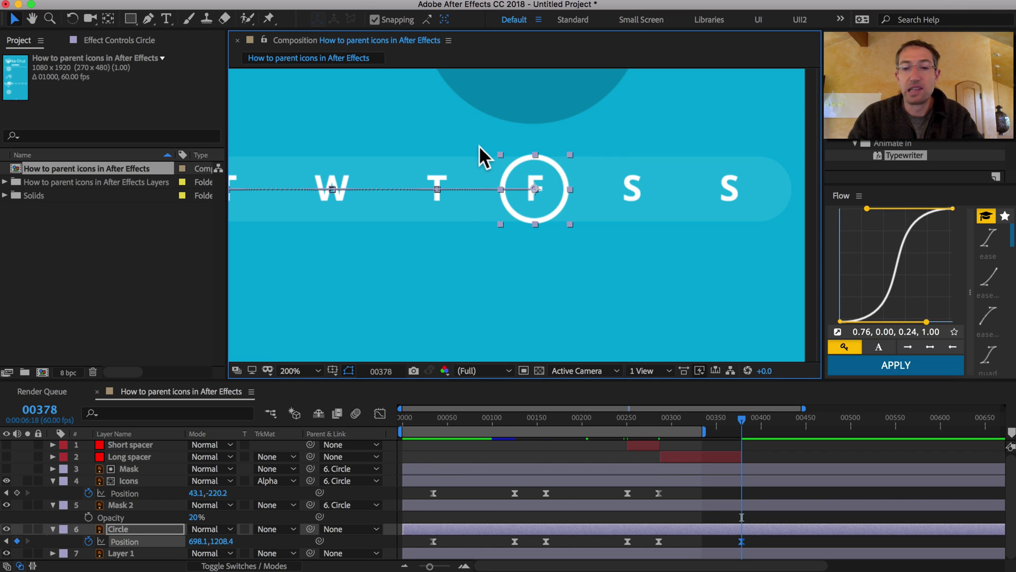
Step: Scrub the Icons Position Y to 119.8 so the sun icon shows
{"action": "key", "text": "h"}
{"action": "left_click_drag", "start_coordinate": [598, 190], "coordinate": [539, 307]}
{"action": "left_click_drag", "start_coordinate": [609, 268], "coordinate": [590, 317]}
{"action": "key", "text": "v"}
{"action": "left_click", "coordinate": [736, 481]}
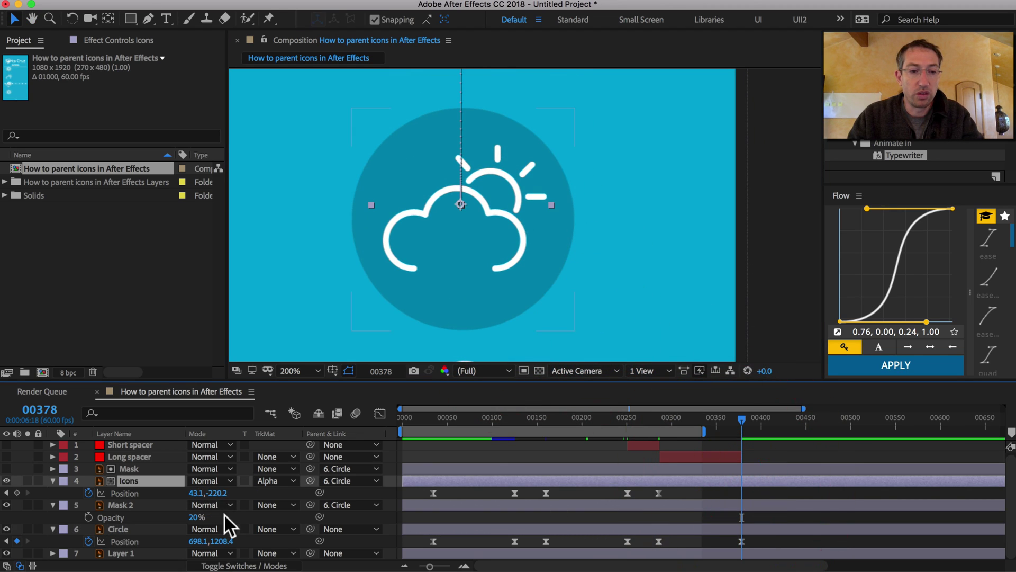
{"action": "left_click", "coordinate": [209, 493]}
{"action": "left_click_drag", "start_coordinate": [209, 493], "coordinate": [422, 537]}
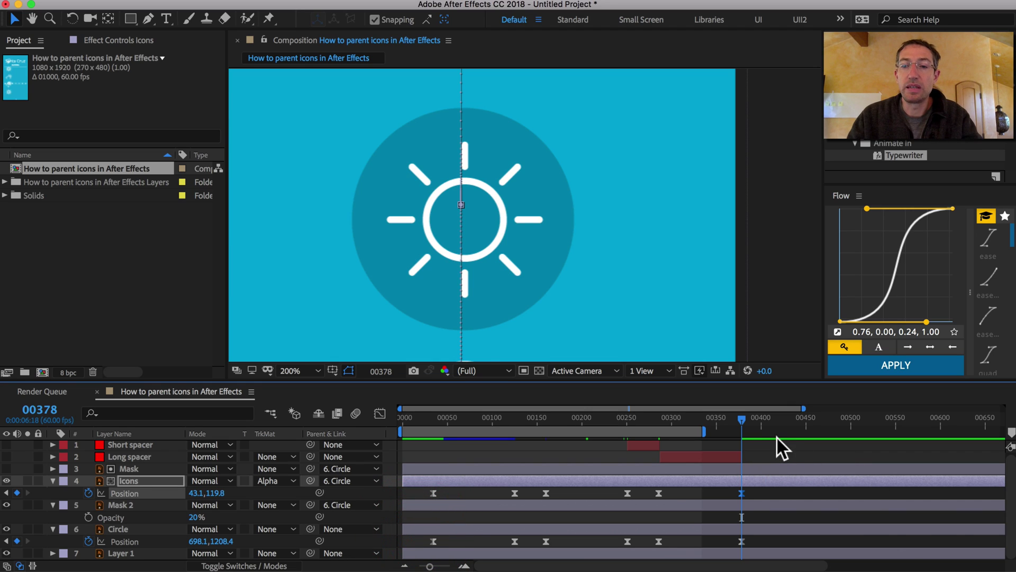
Step: End the work area at frame 458 and apply the Flow ease to all Circle and Icons Position keyframes
{"action": "key", "text": "n"}
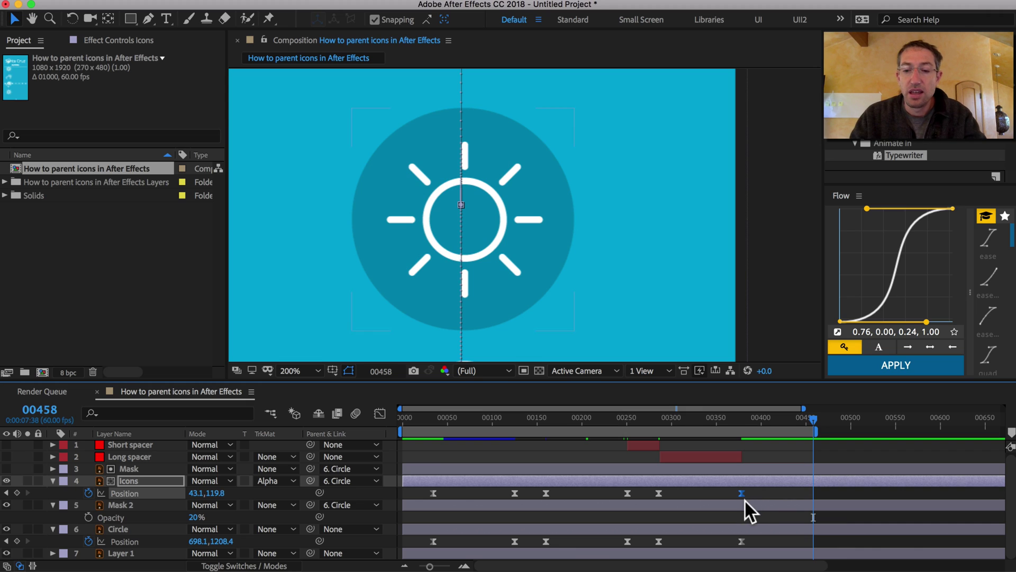
{"action": "left_click_drag", "start_coordinate": [756, 490], "coordinate": [390, 540]}
{"action": "left_click", "coordinate": [897, 366]}
{"action": "key", "text": "minus"}
{"action": "left_click", "coordinate": [880, 366]}
{"action": "left_click", "coordinate": [701, 424]}
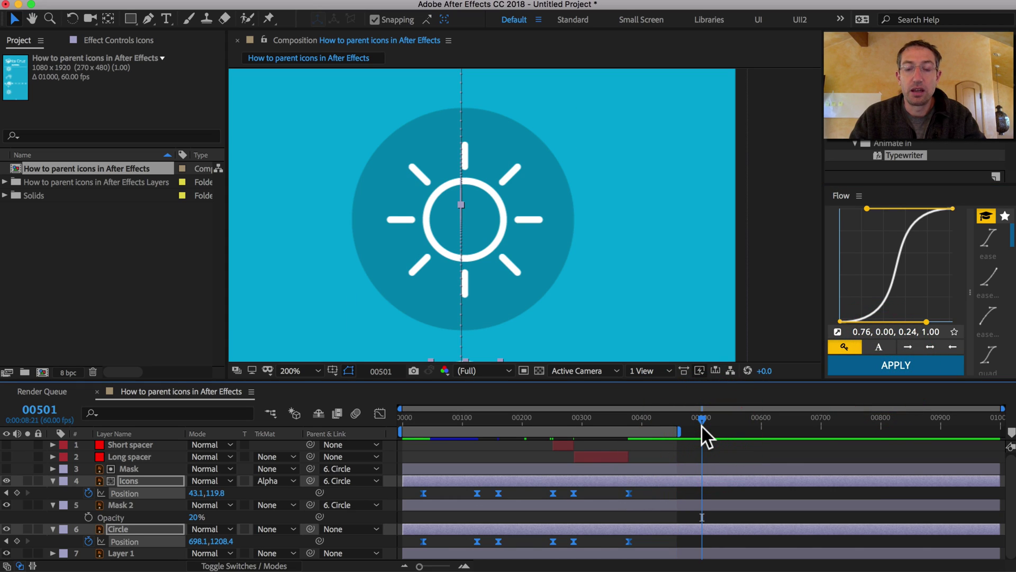
{"action": "key", "text": "shift+slash"}
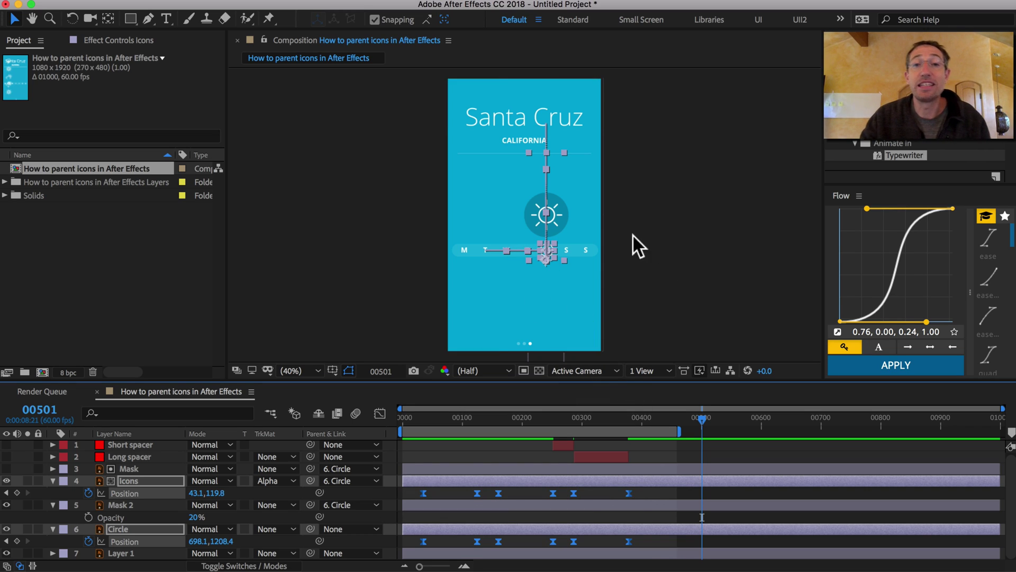
{"action": "key", "text": "grave"}
{"action": "key", "text": "shift+slash"}
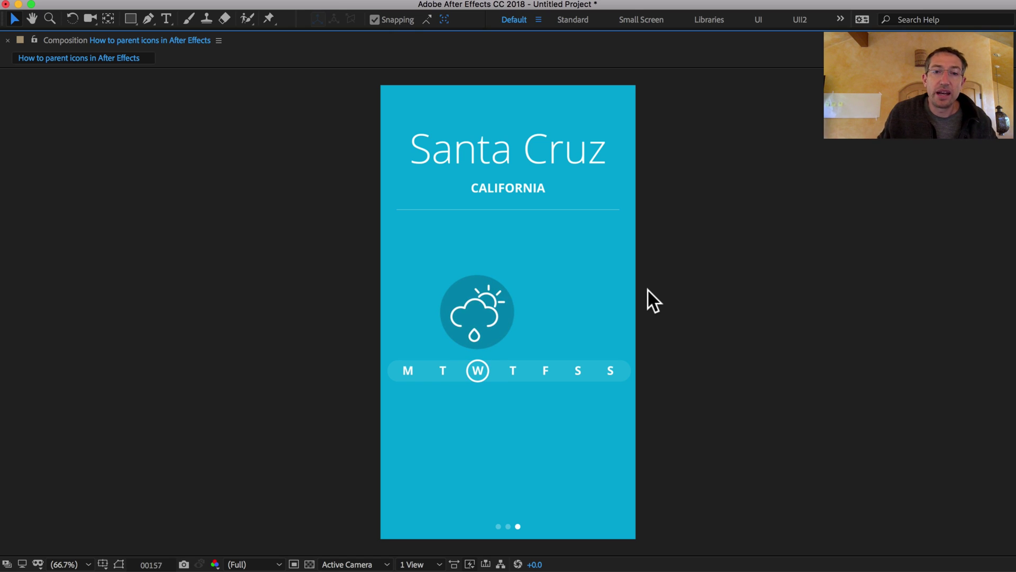
{"action": "key", "text": "grave"}
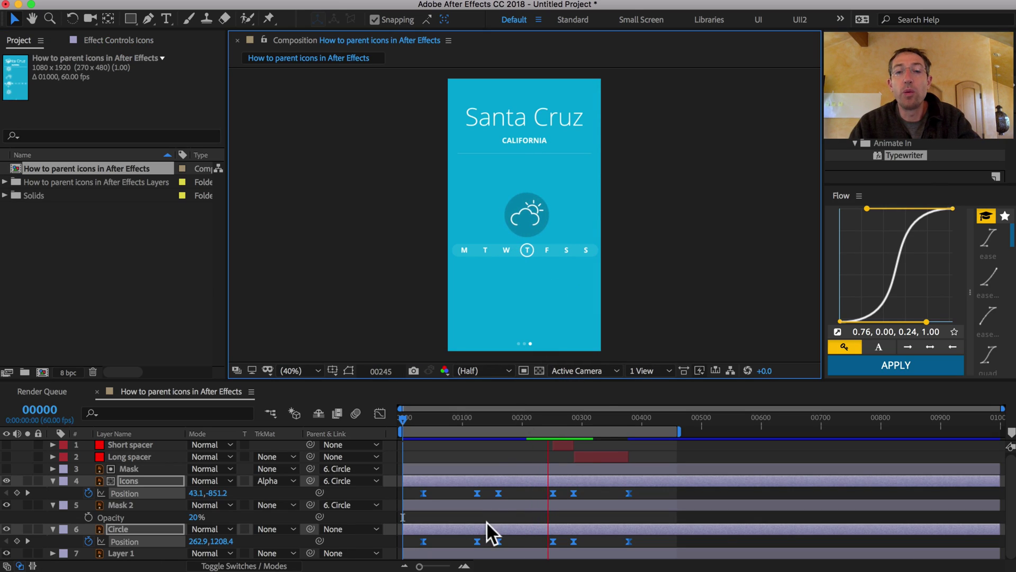